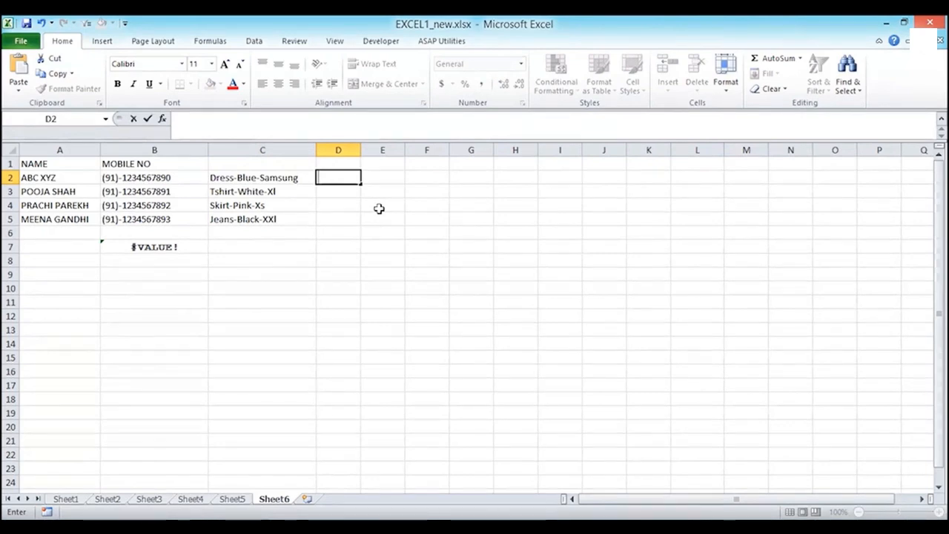
Try splitting C2:C5 with Text to Columns using a hyphen as the only custom delimiter, and undo the split
key(Escape)
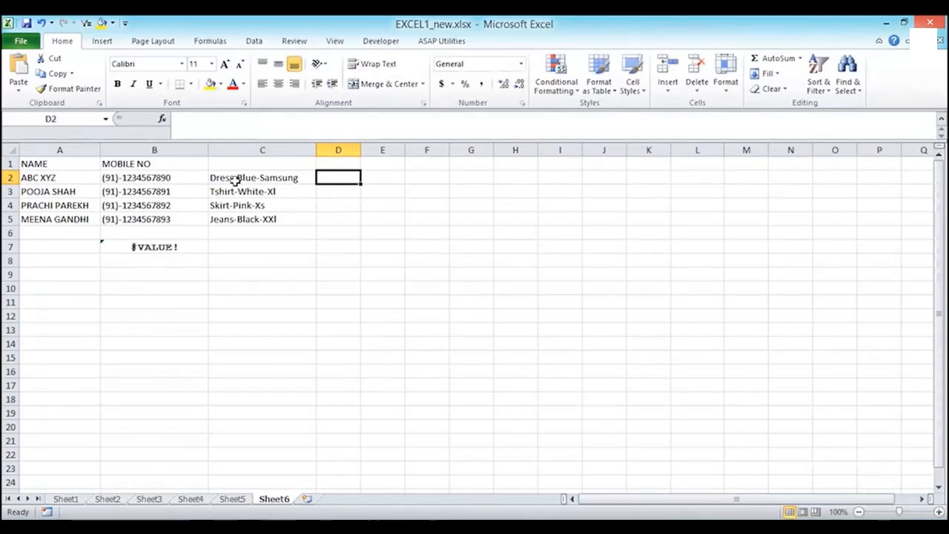
drag(216, 178, 257, 216)
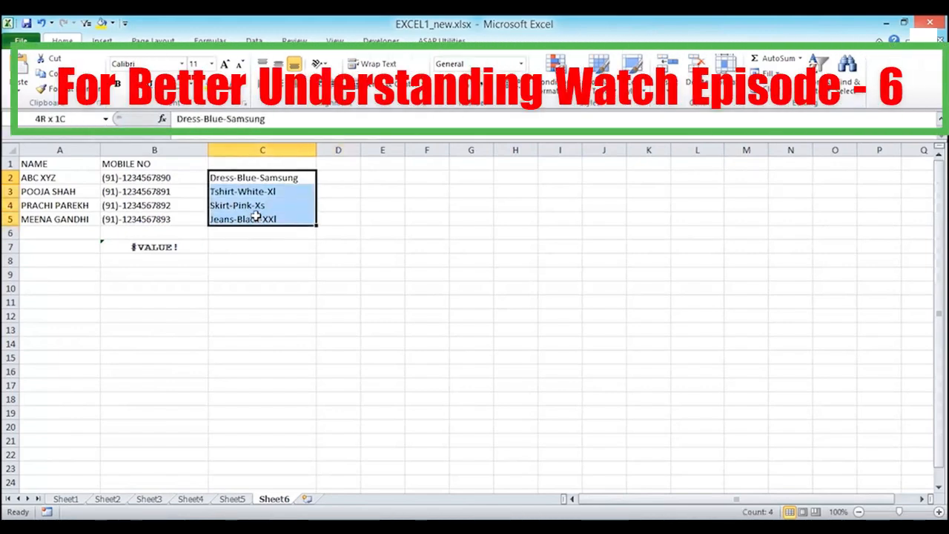
click(254, 41)
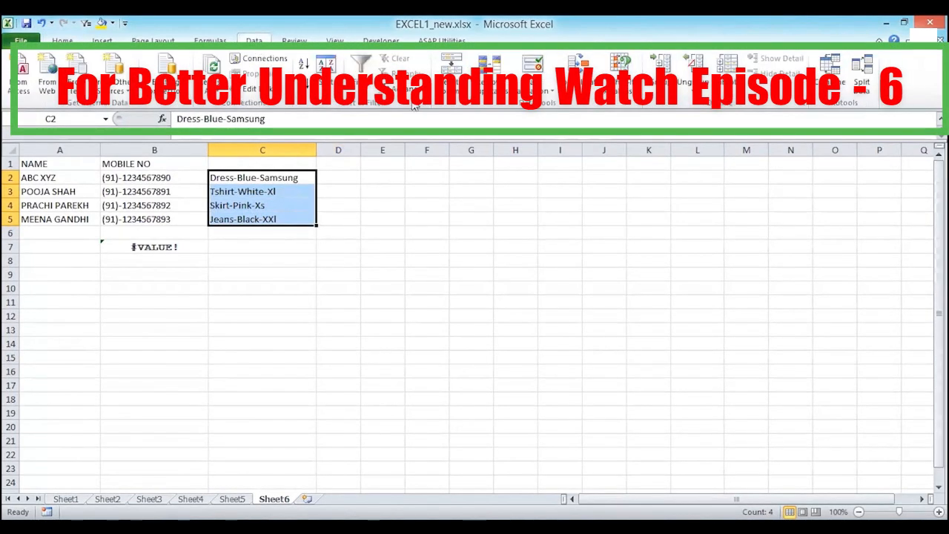
click(451, 76)
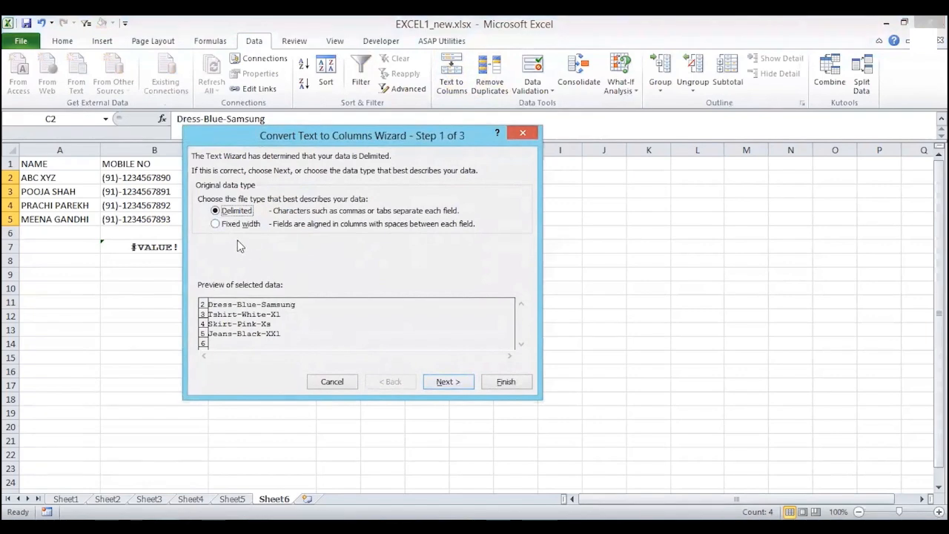
click(447, 382)
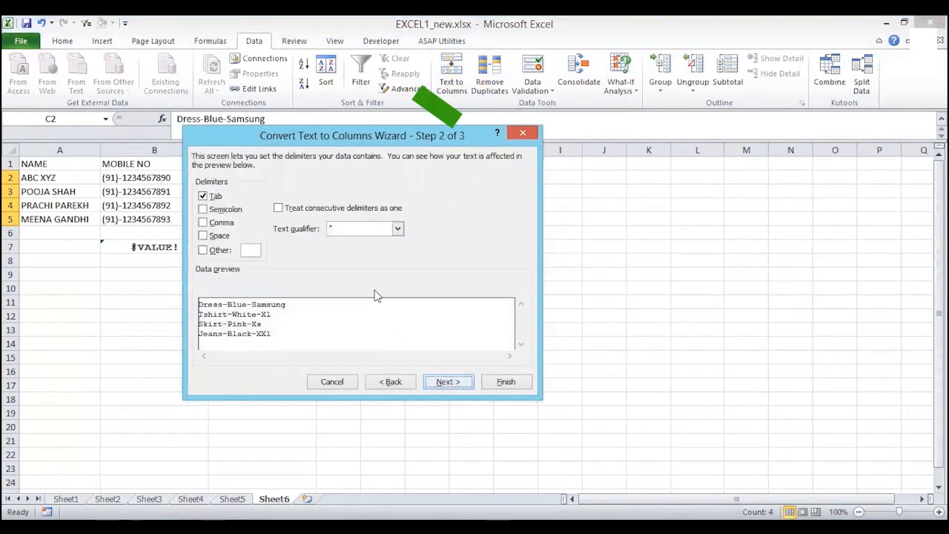
click(203, 249)
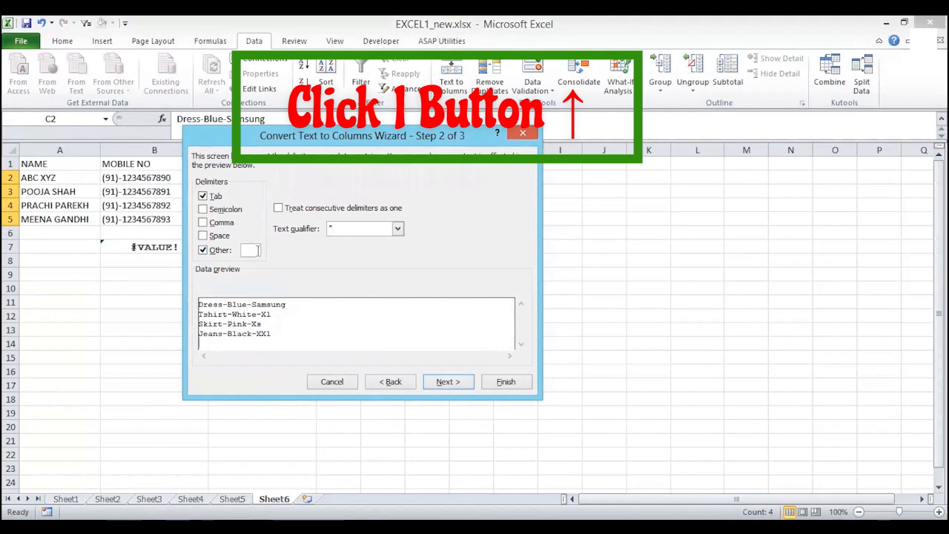
text(-)
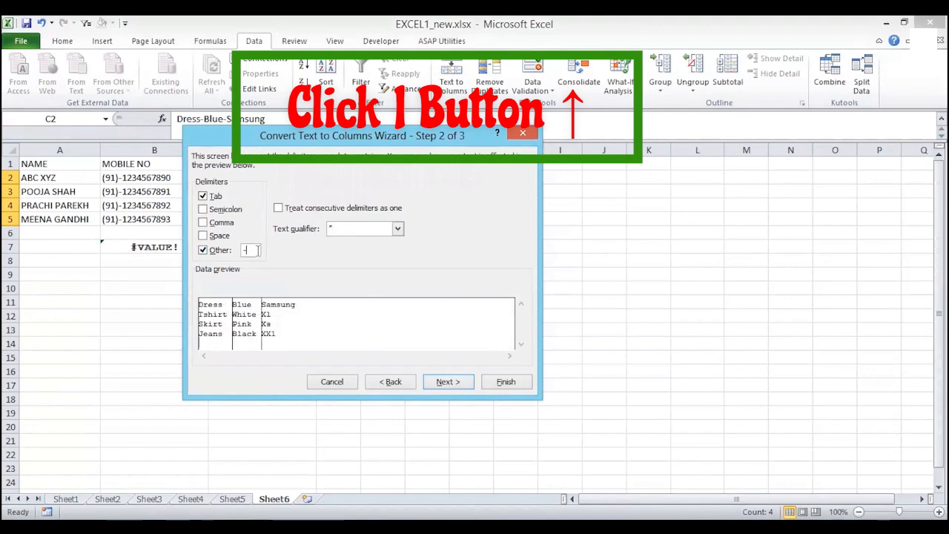
click(448, 382)
click(510, 383)
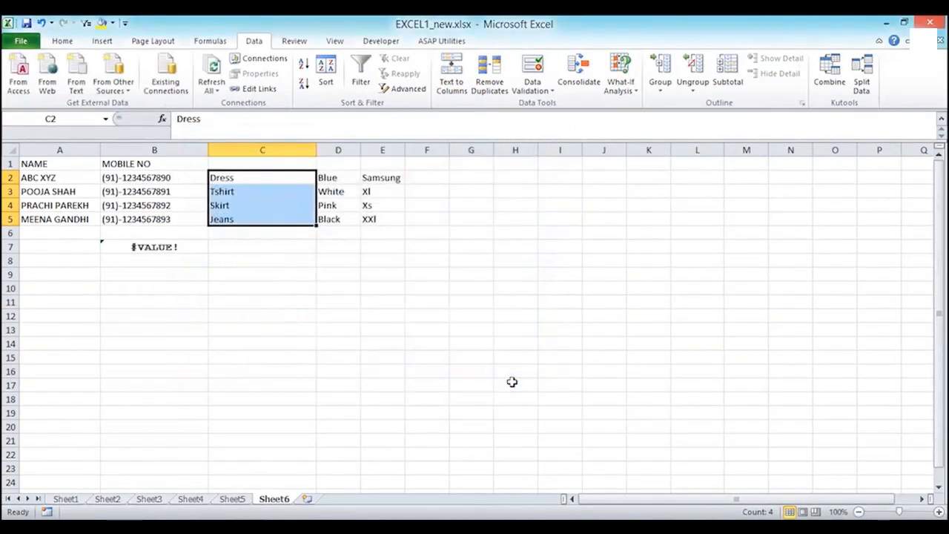
key(ctrl+z)
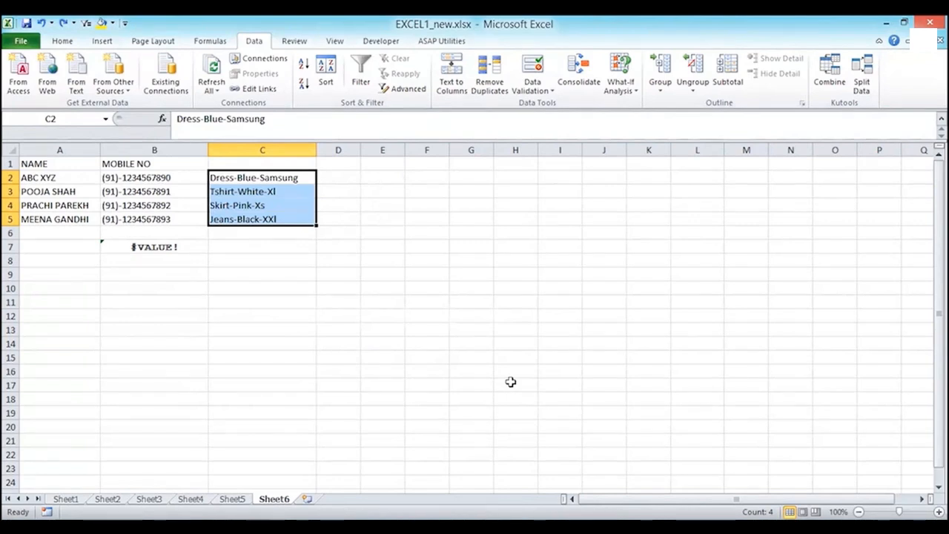
Enter the heading "without use text to col" in cell C1
key(Up)
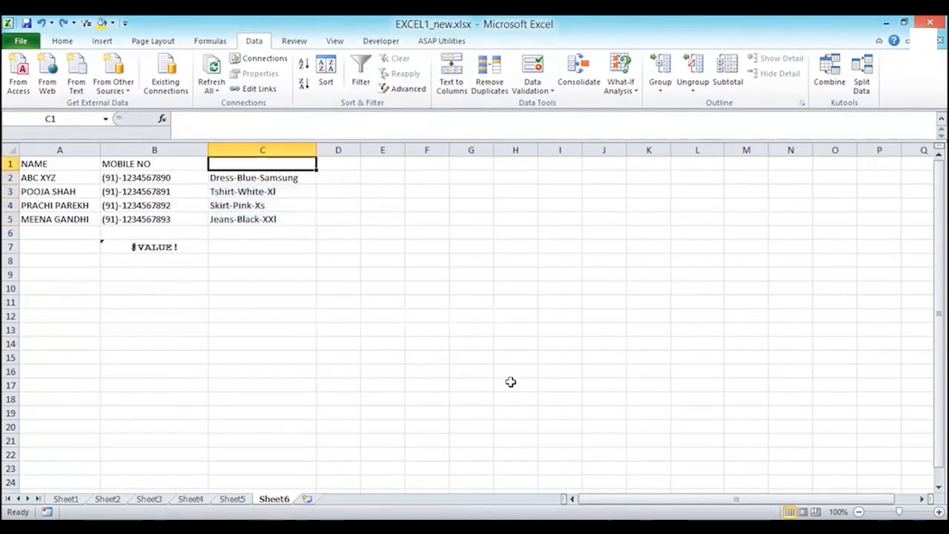
text(withou)
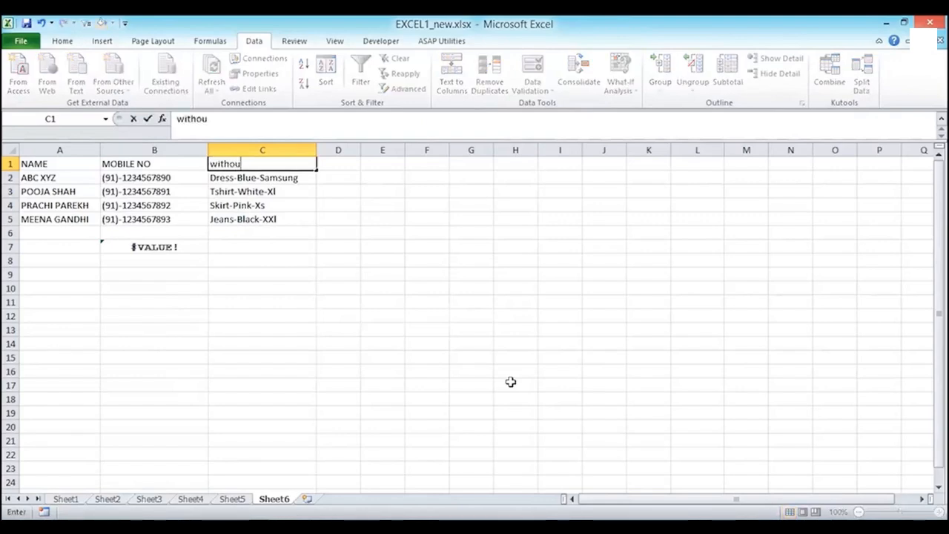
text(t use text to)
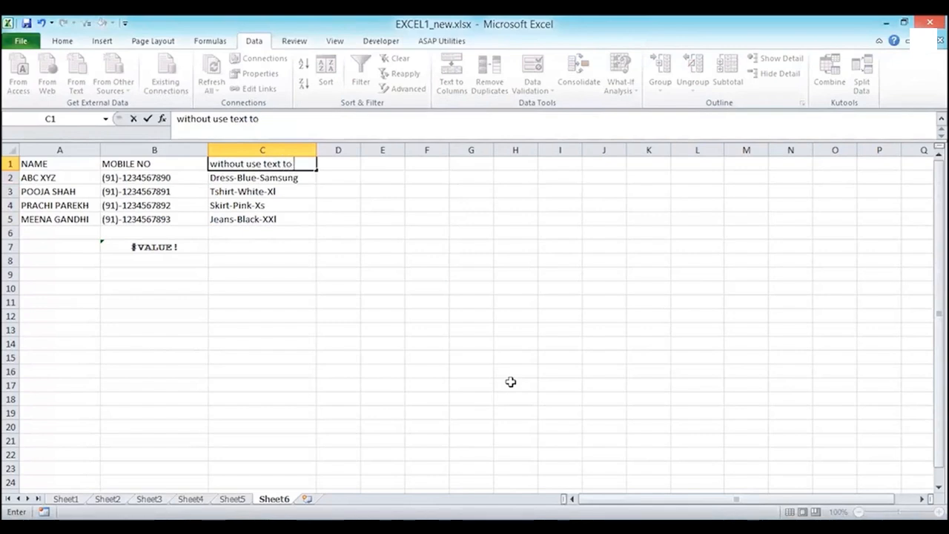
text( colum)
key(Tab)
key(Left)
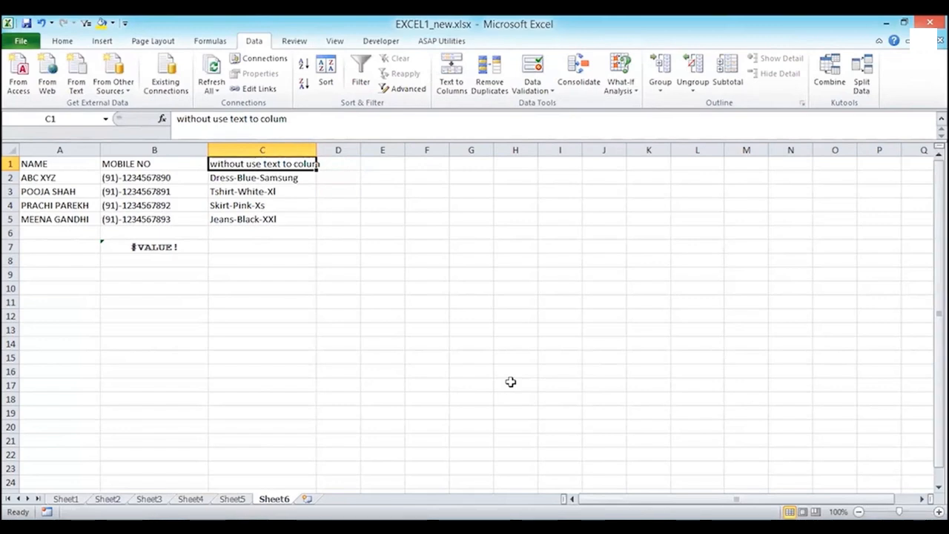
click(308, 126)
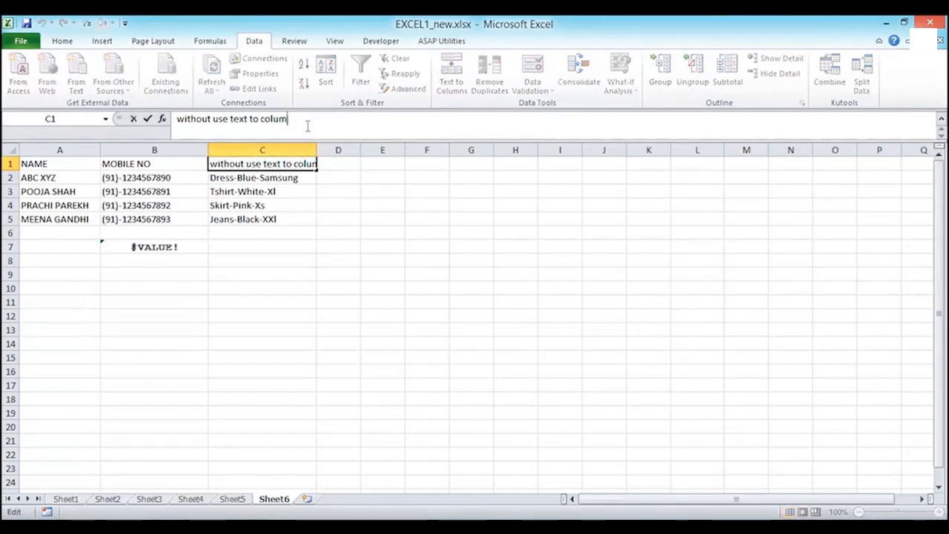
key(BackSpace)
key(BackSpace)
key(Tab)
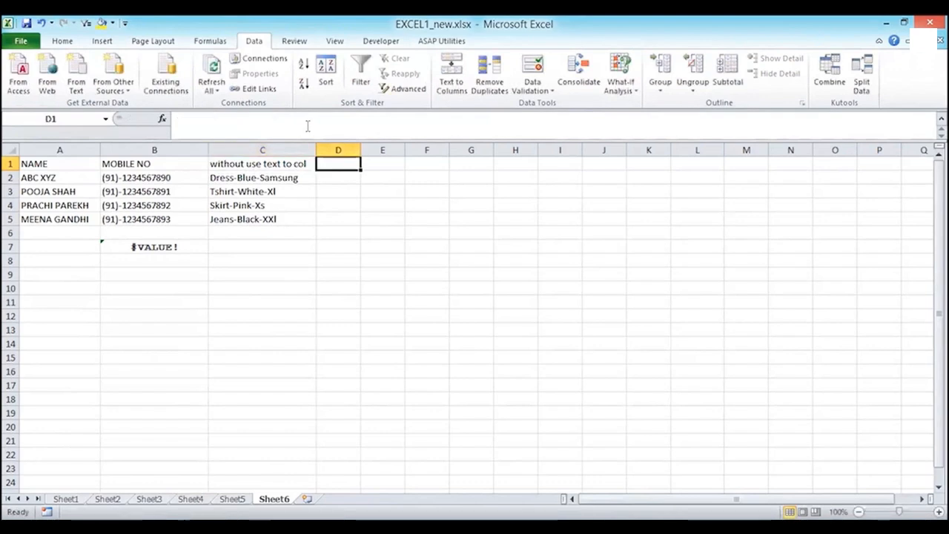
Enter the formula =SEARCH("-",C2,1) in cell D2 to locate the first hyphen of C2
key(Down)
text(=se)
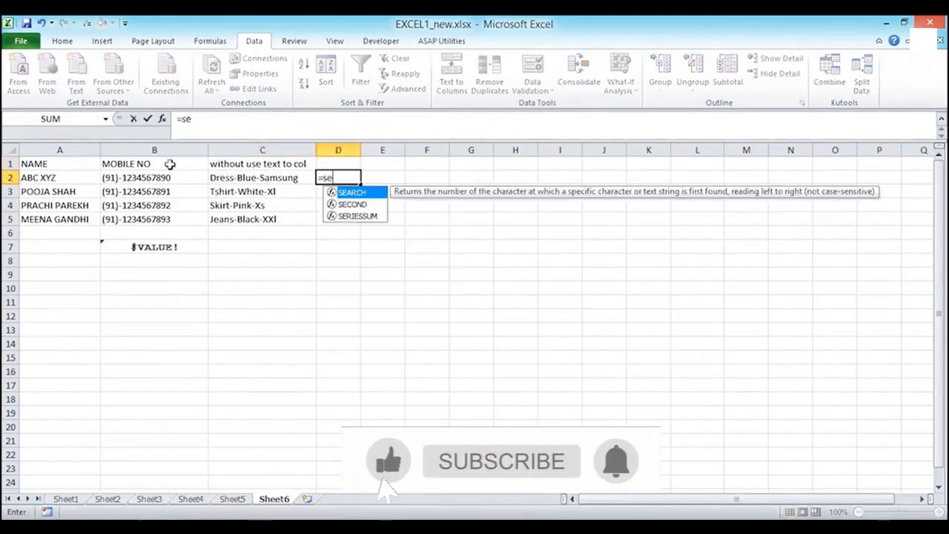
double_click(349, 193)
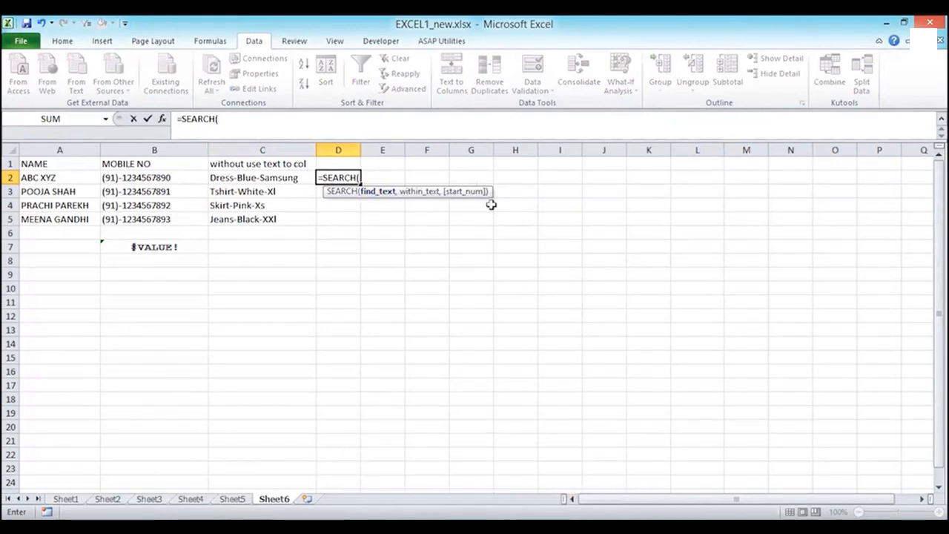
text("-")
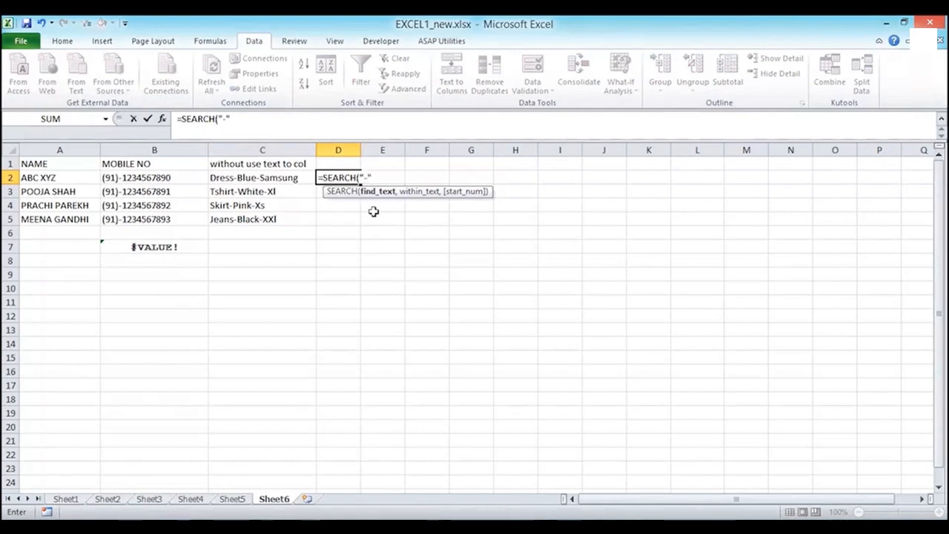
click(295, 182)
click(477, 312)
click(373, 178)
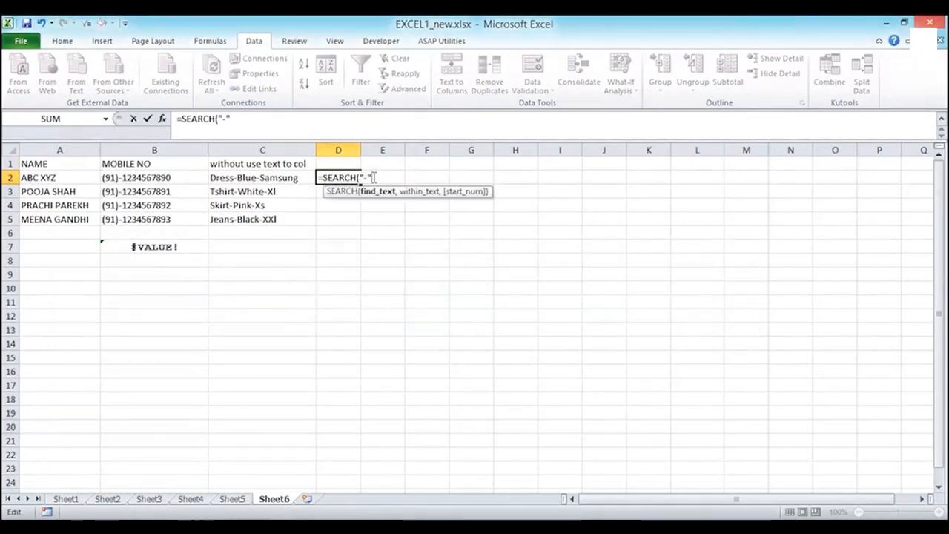
text(,)
click(245, 178)
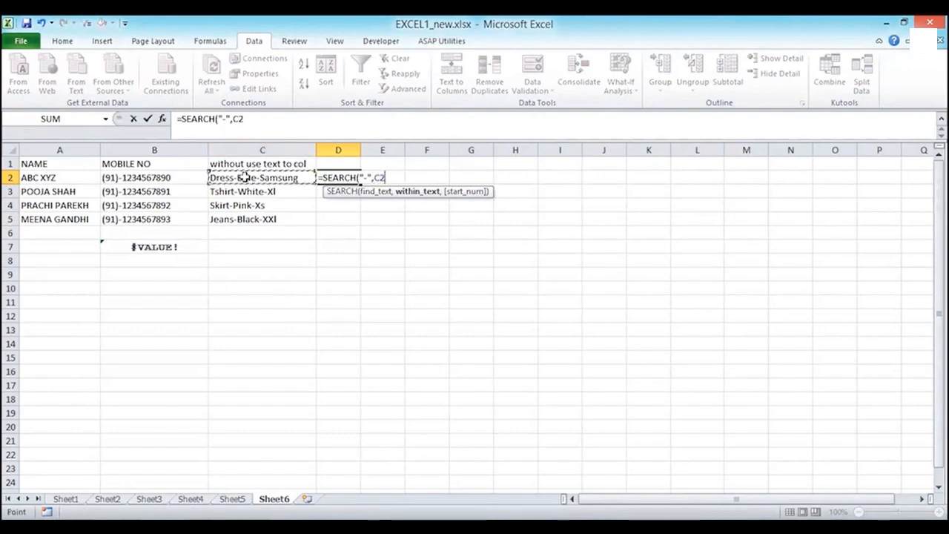
text(,)
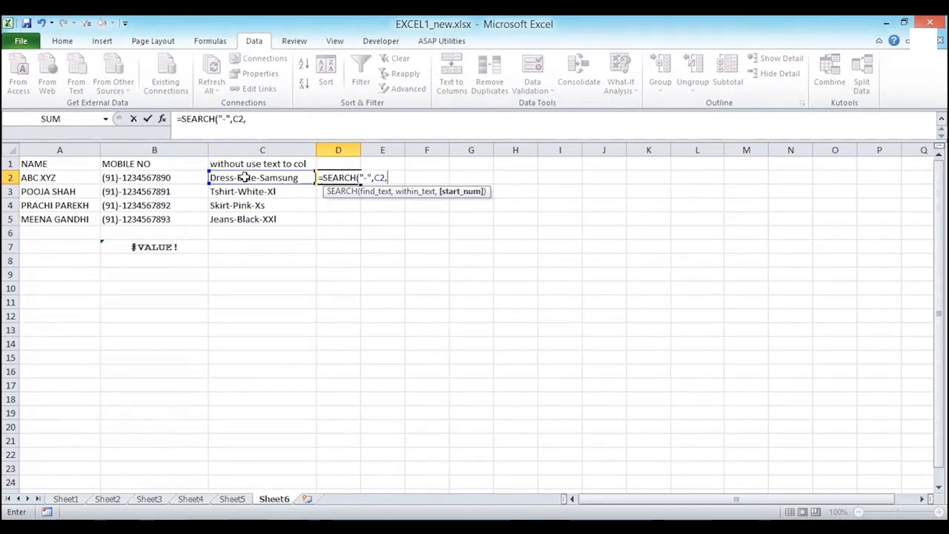
text(1))
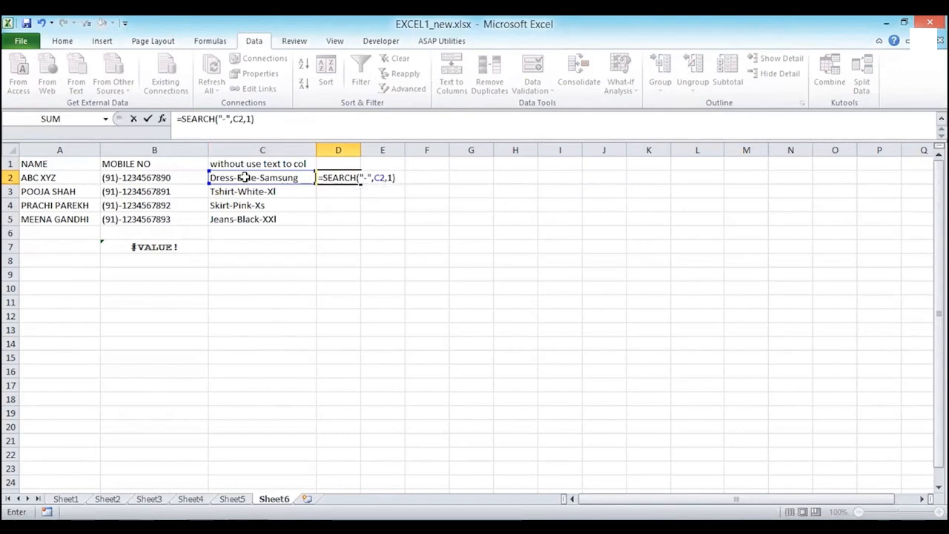
key(Return)
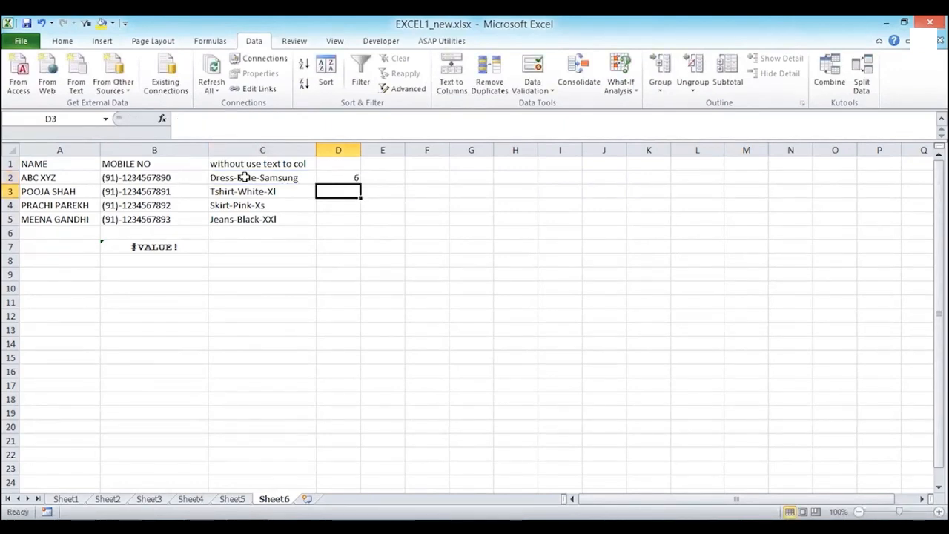
Wrap the SEARCH formula in D2 in a LEFT function so it reads =LEFT(C2,SEARCH("-",C2,1))
key(Up)
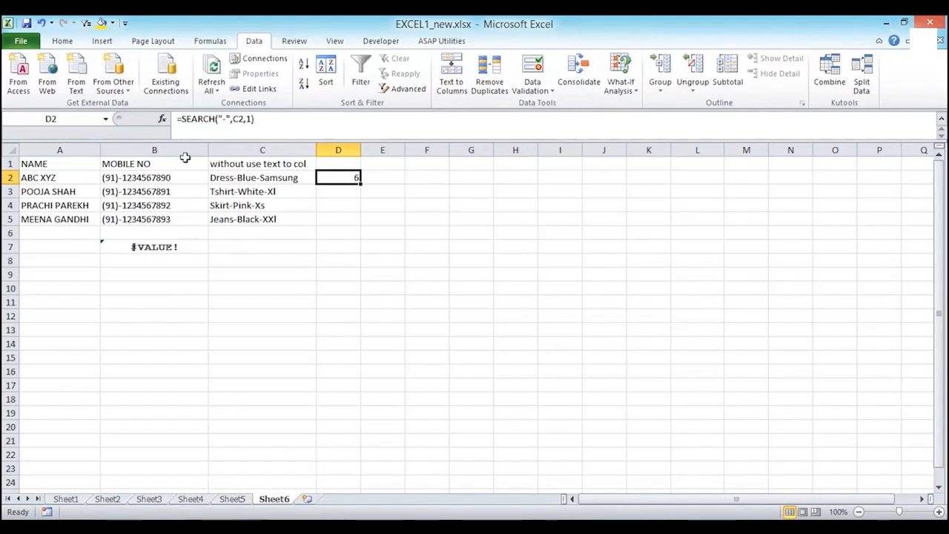
click(183, 121)
text(le)
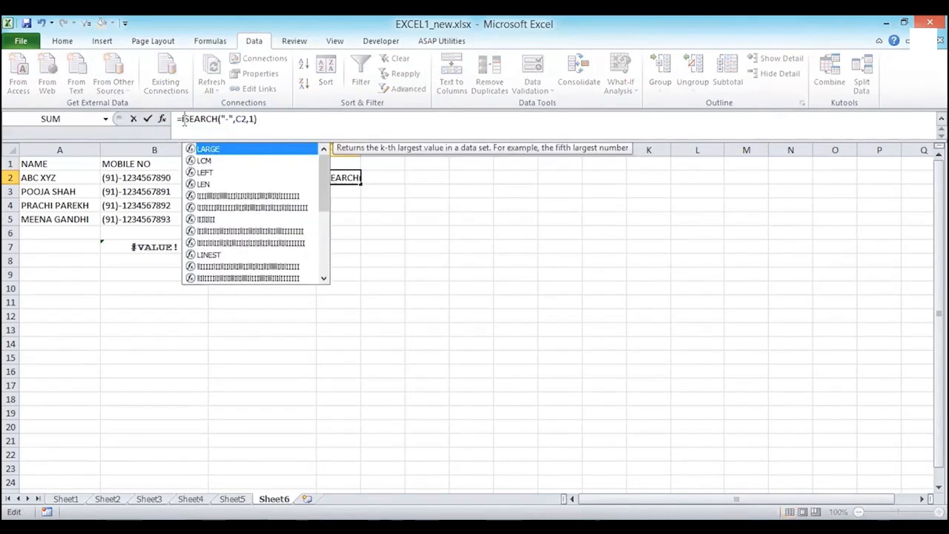
double_click(206, 149)
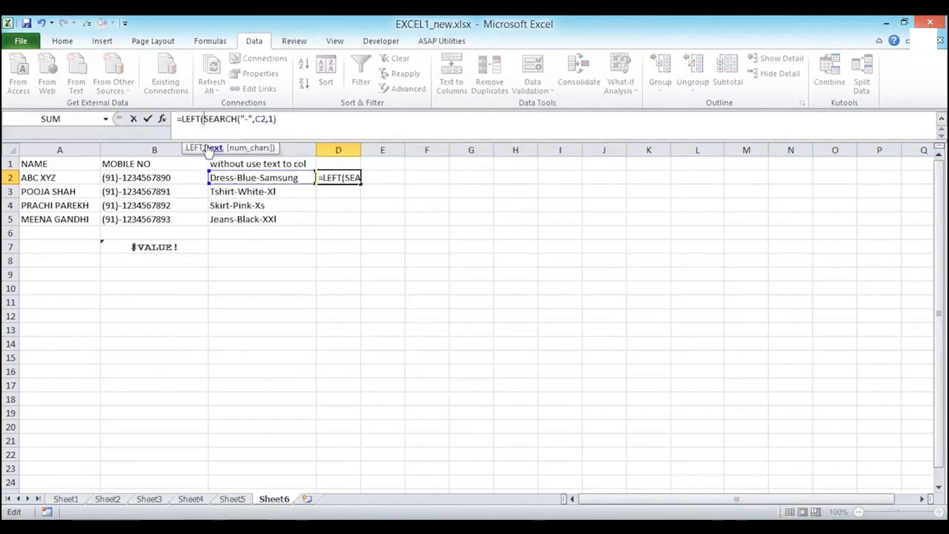
click(226, 177)
text(,)
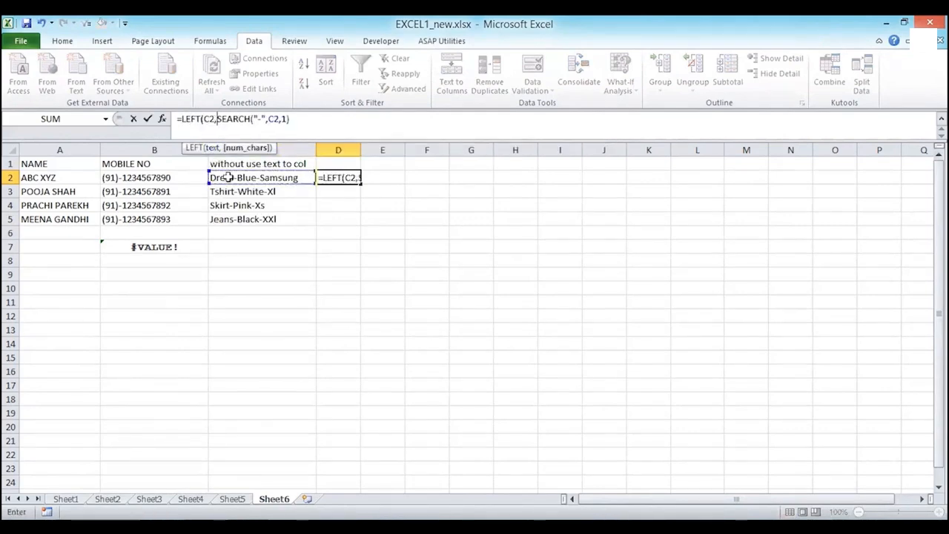
click(305, 116)
text())
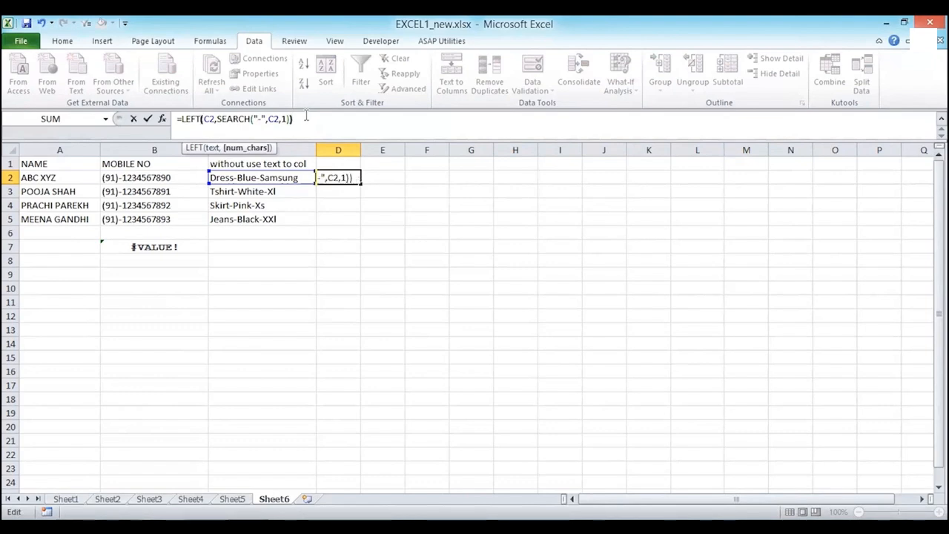
key(Return)
Subtract 1 from the character count in D2, giving =LEFT(C2,SEARCH("-",C2,1)-1), and fill the formula down to D5
key(Up)
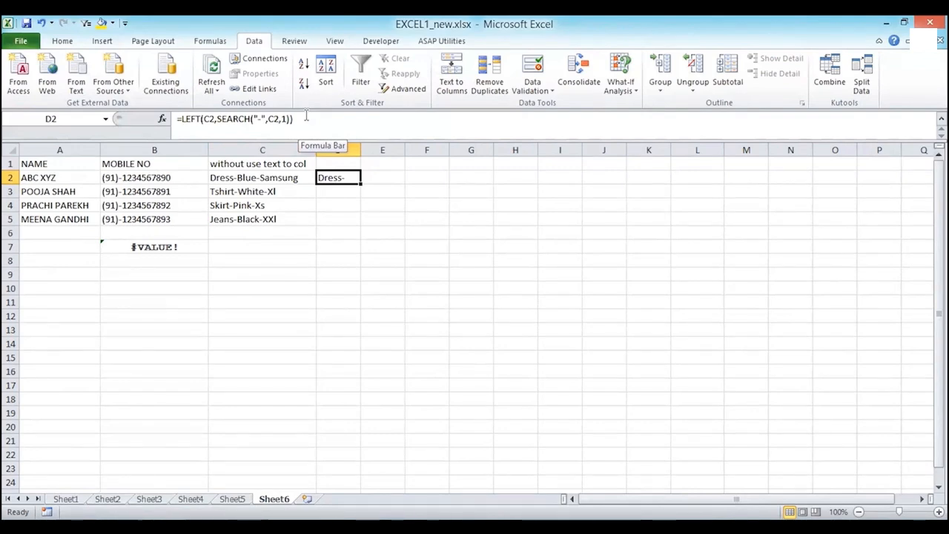
click(291, 118)
text(-1)
key(Return)
key(Up)
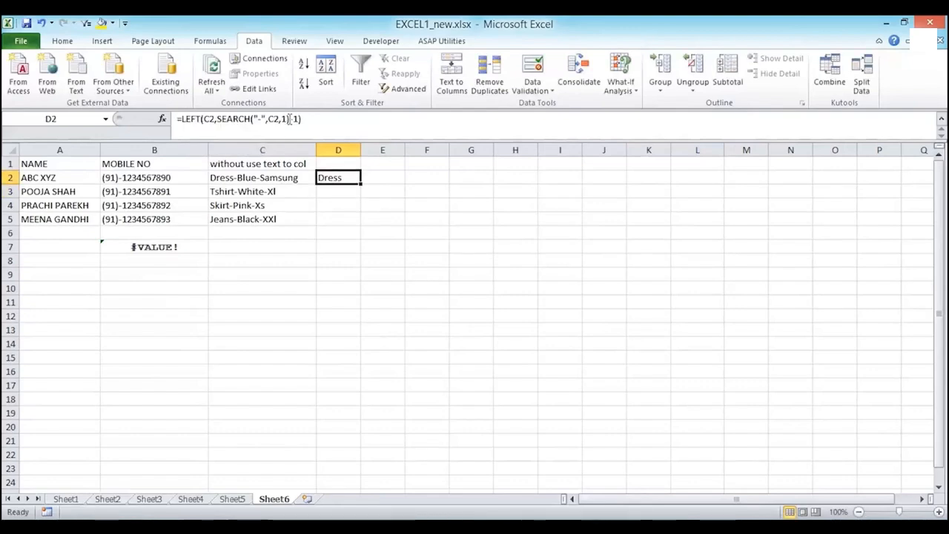
drag(360, 184, 354, 220)
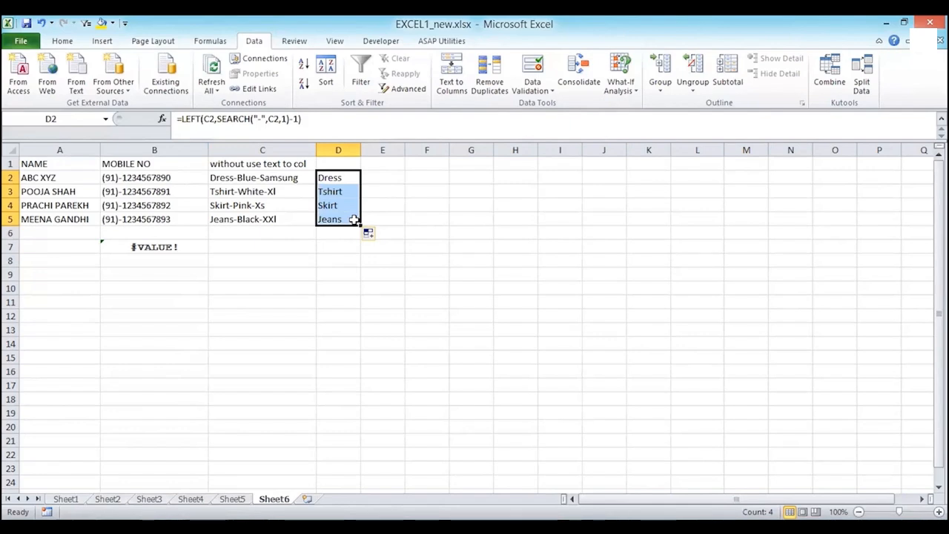
key(Up)
key(Down)
key(Down)
key(Up)
key(Up)
key(Down)
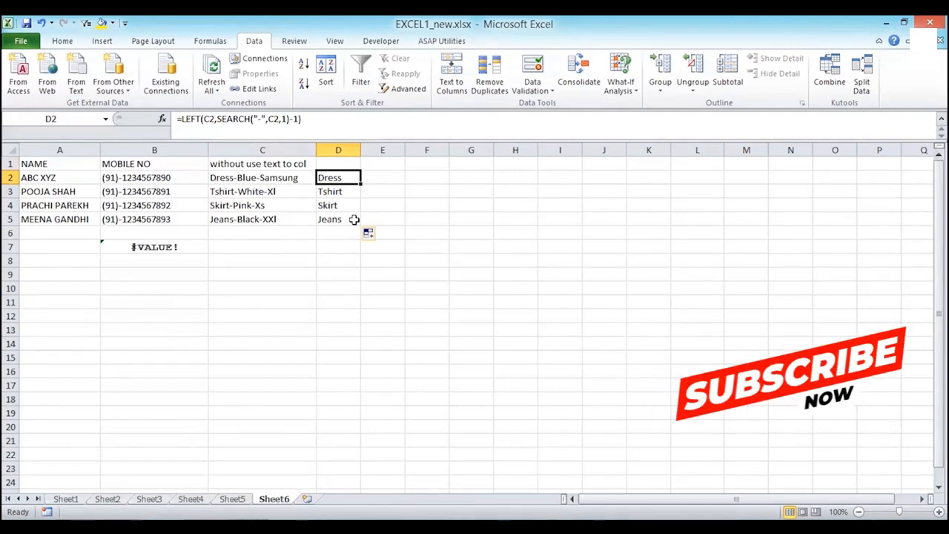
Enter the heading "result" in cell D1 above the extracted product names
key(Up)
text(r)
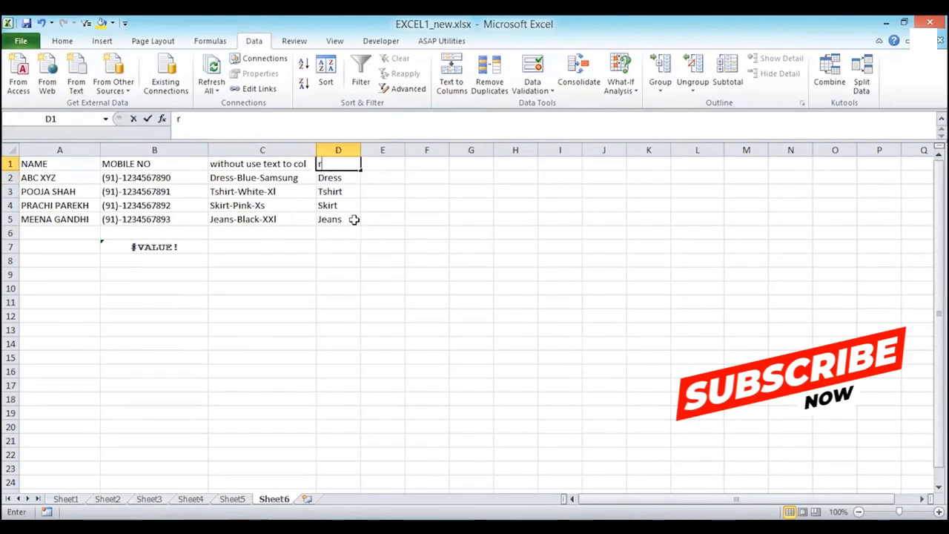
text(esult)
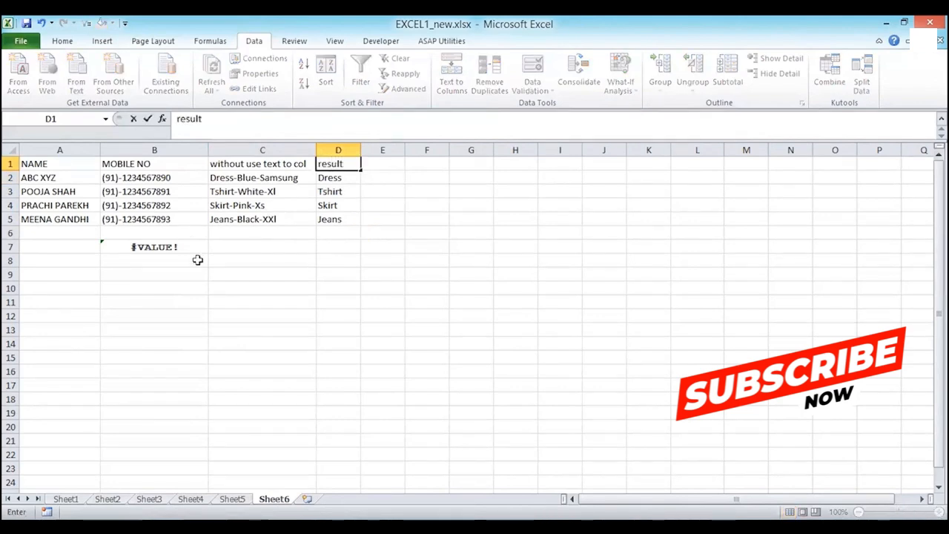
click(232, 275)
Copy the product text and result block C1:D5 to the cells starting at A12
drag(30, 166, 132, 213)
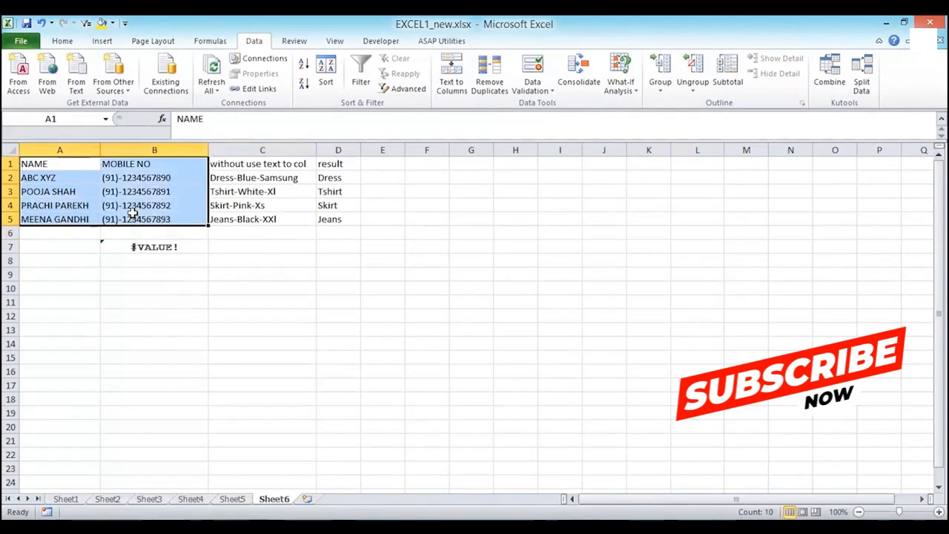
click(239, 149)
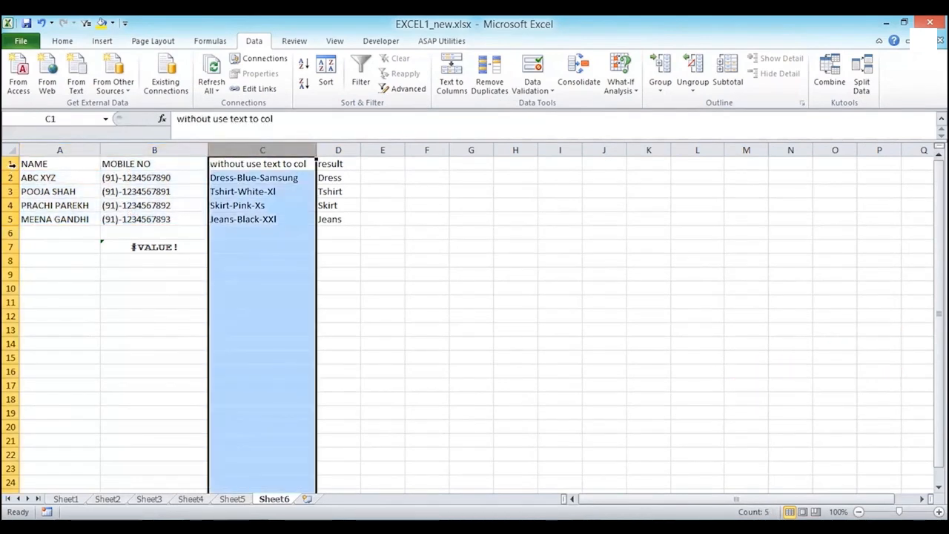
drag(222, 164, 328, 218)
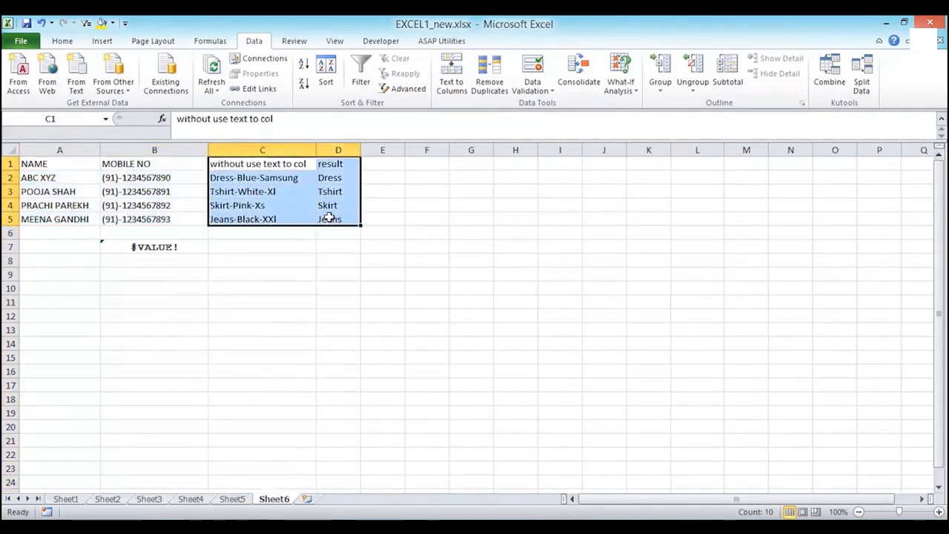
key(ctrl+c)
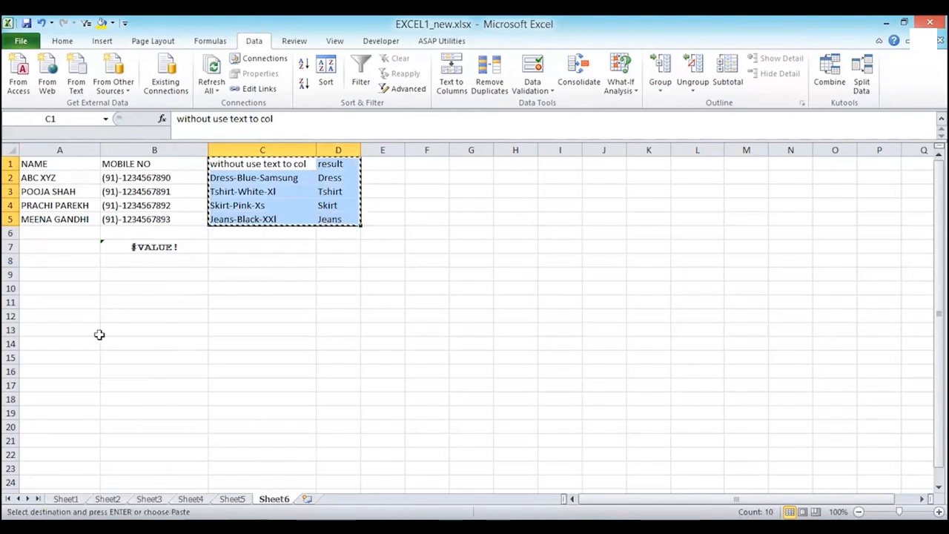
click(33, 318)
key(ctrl+v)
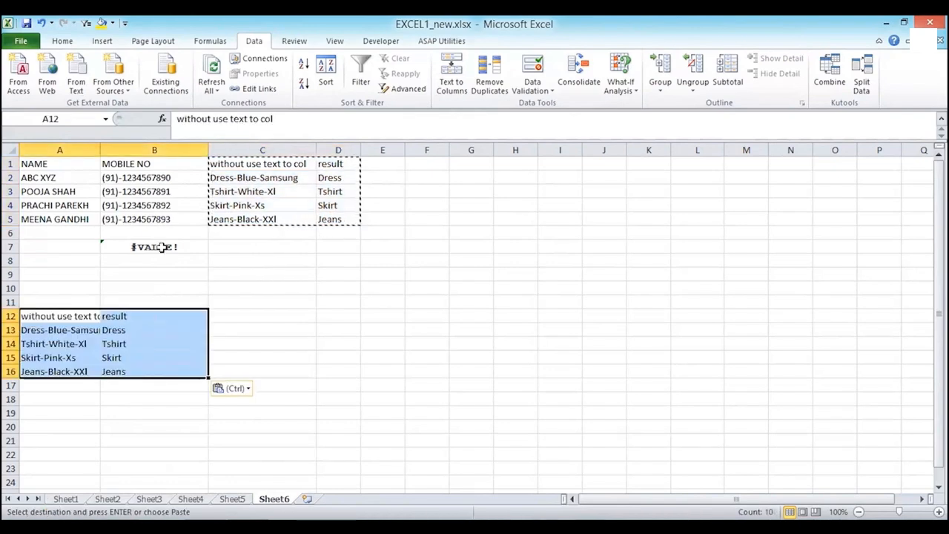
Cancel the copy selection and delete the #VALUE! entry from cell B7
click(161, 247)
key(Escape)
key(Delete)
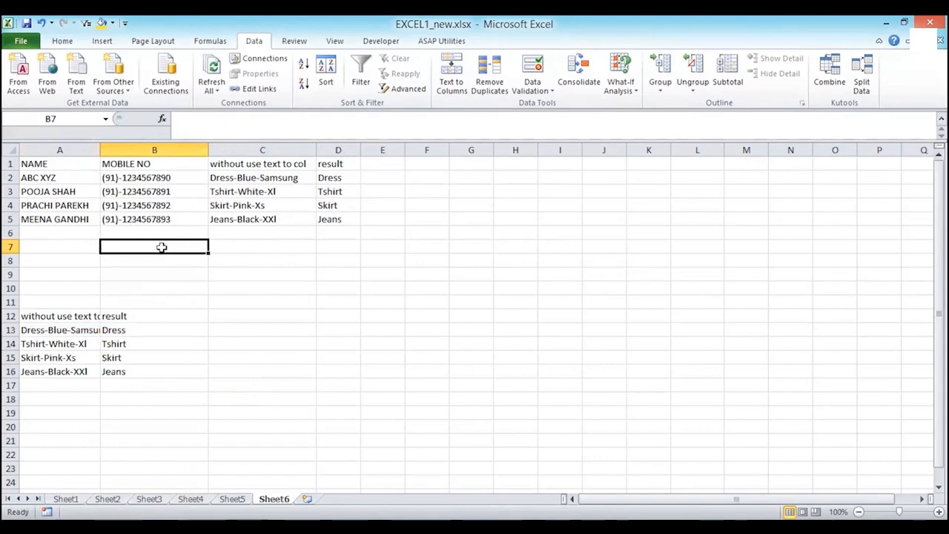
Apply all borders to the copied block A12:B16
key(Down)
key(Down)
key(Down)
key(Down)
key(Down)
key(Down)
key(Left)
key(Up)
key(shift+Down)
key(shift+Down)
key(shift+Down)
key(shift+Down)
key(shift+Right)
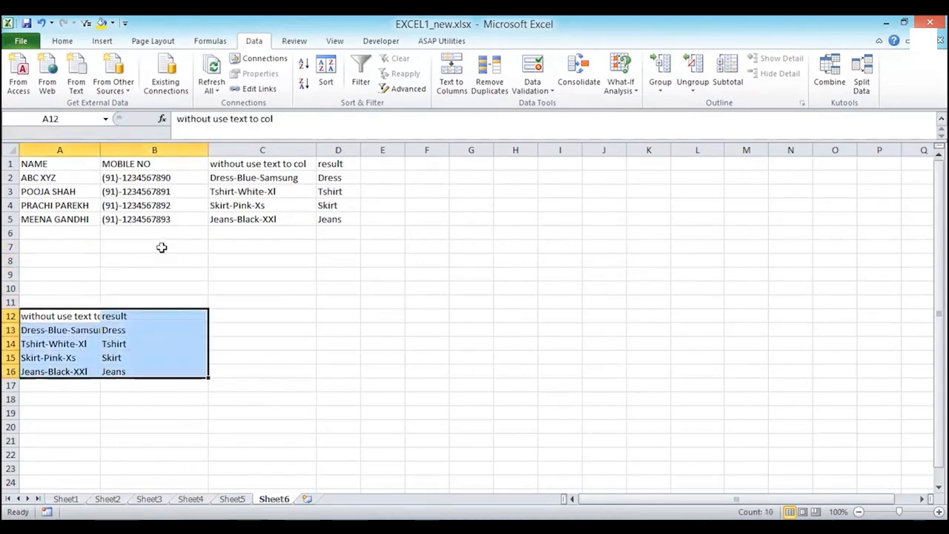
click(62, 41)
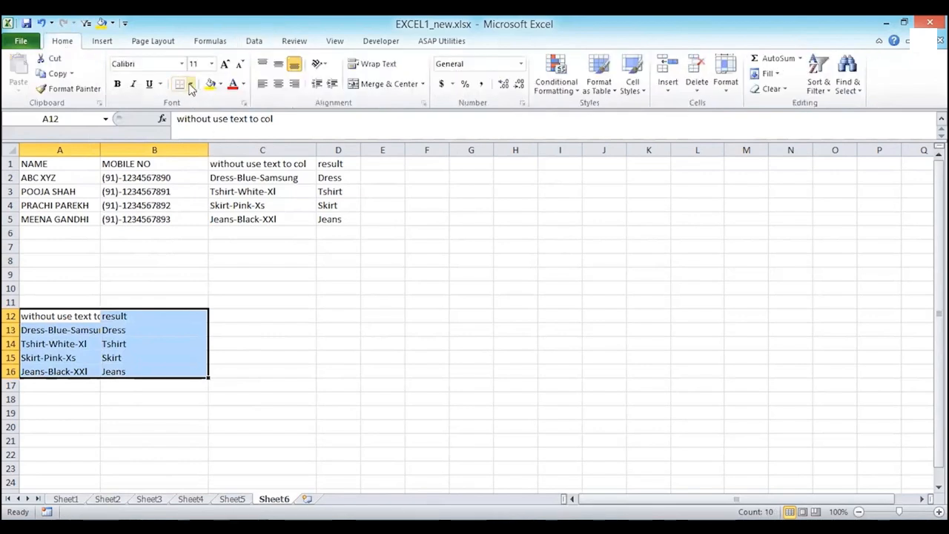
click(190, 84)
click(117, 195)
Make the headings in A12:B12 bold and widen column A to fit the "without use text to col" heading
click(103, 319)
drag(93, 318, 118, 315)
click(117, 84)
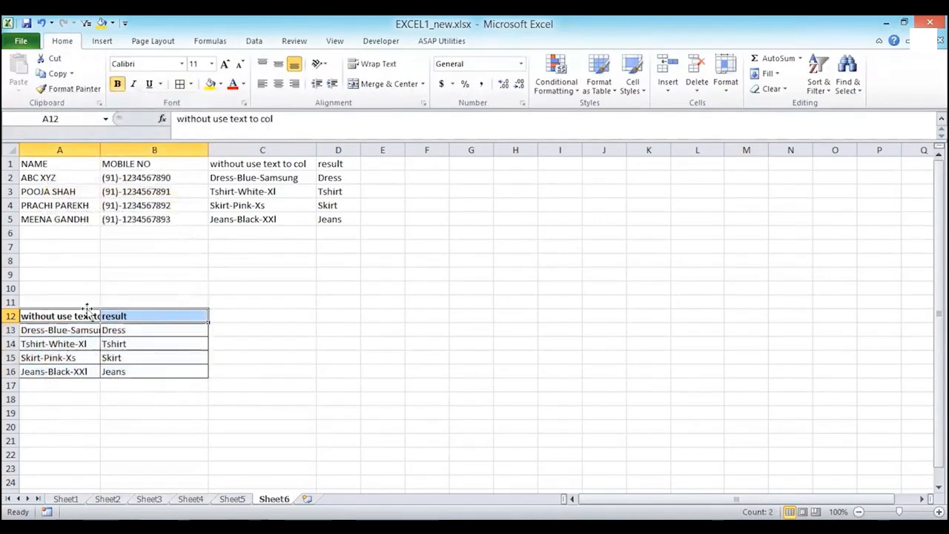
drag(100, 148, 117, 148)
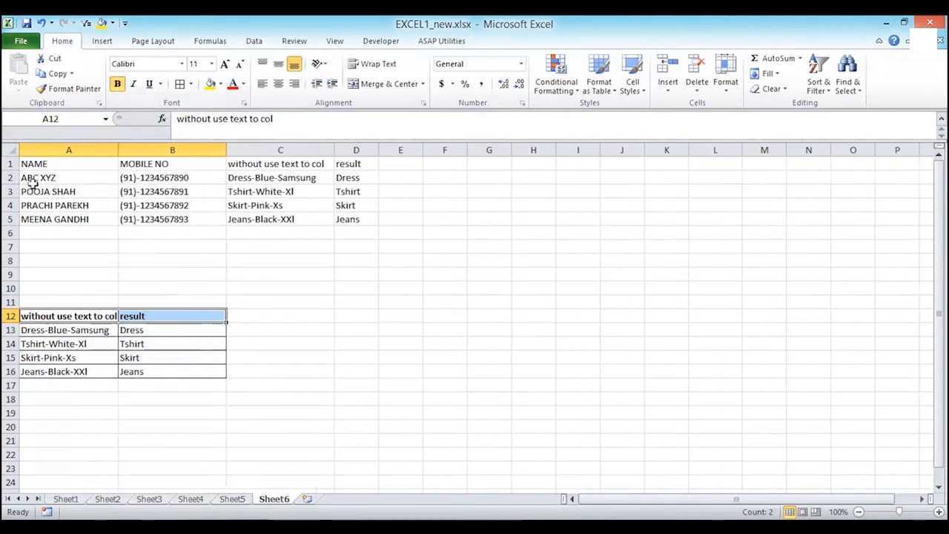
Clear the original block C1:D5 and insert a blank row above the NAME and MOBILE NO headings
drag(276, 163, 343, 214)
key(Delete)
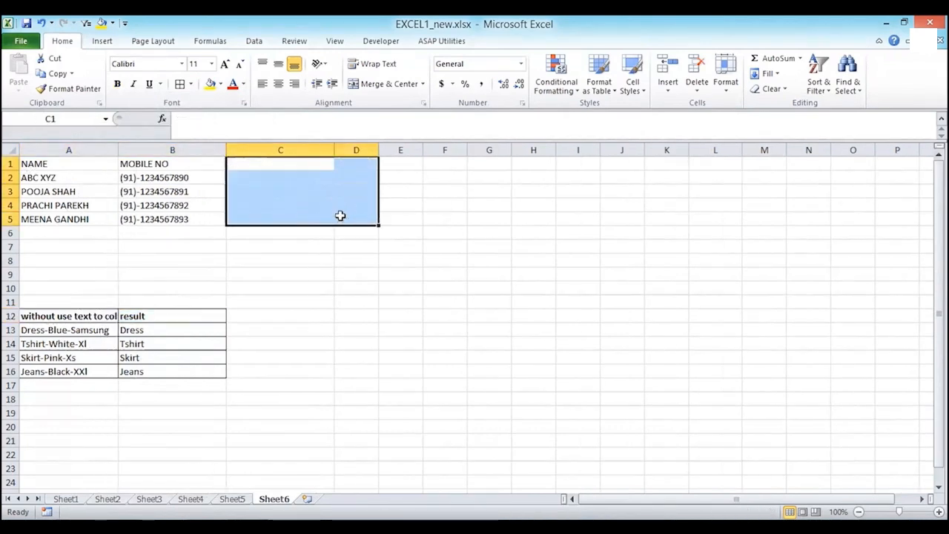
click(12, 164)
key(ctrl+shift+plus)
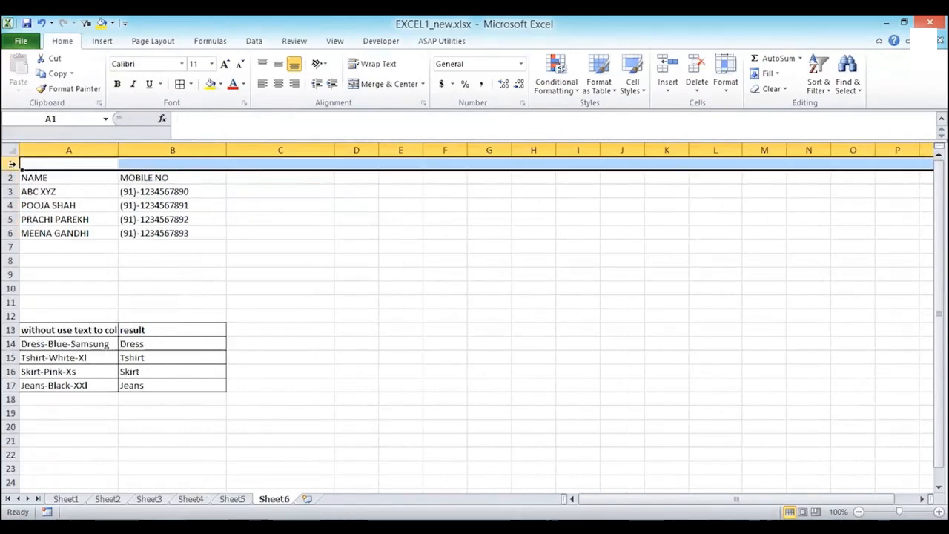
Enter the title "with using of text to col" in cell A1
drag(65, 163, 123, 164)
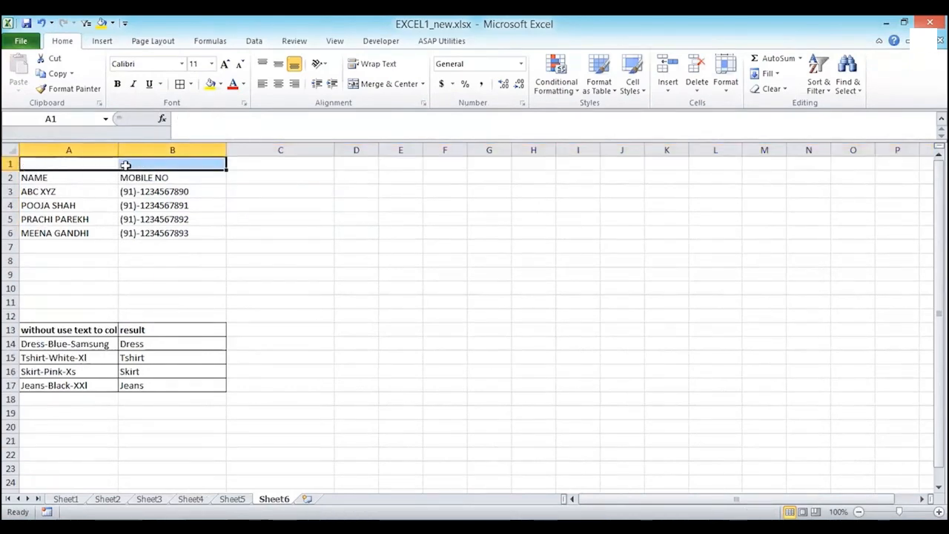
click(77, 164)
text(wi)
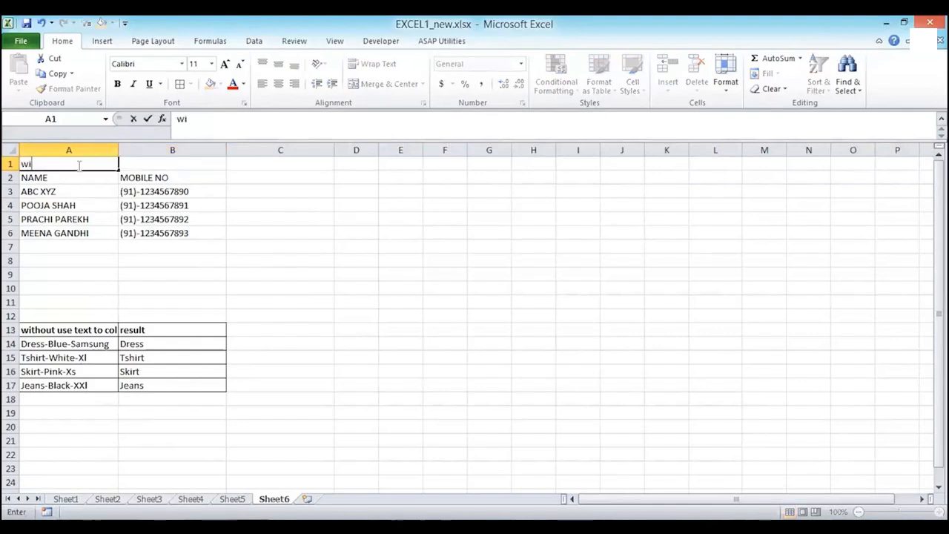
text(th using of text to column)
key(BackSpace)
key(BackSpace)
key(BackSpace)
key(BackSpace)
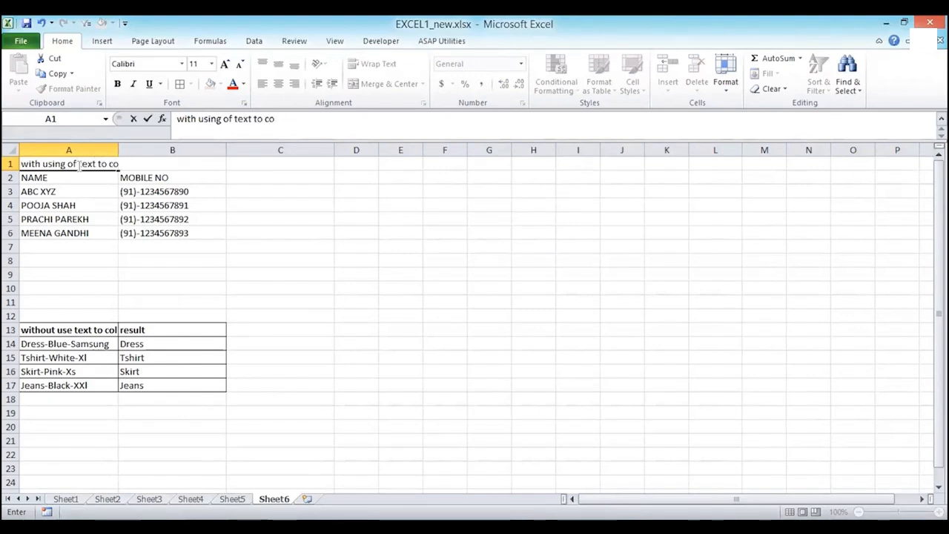
text(l)
key(Return)
Merge and center the title across cells A1:B1
click(101, 164)
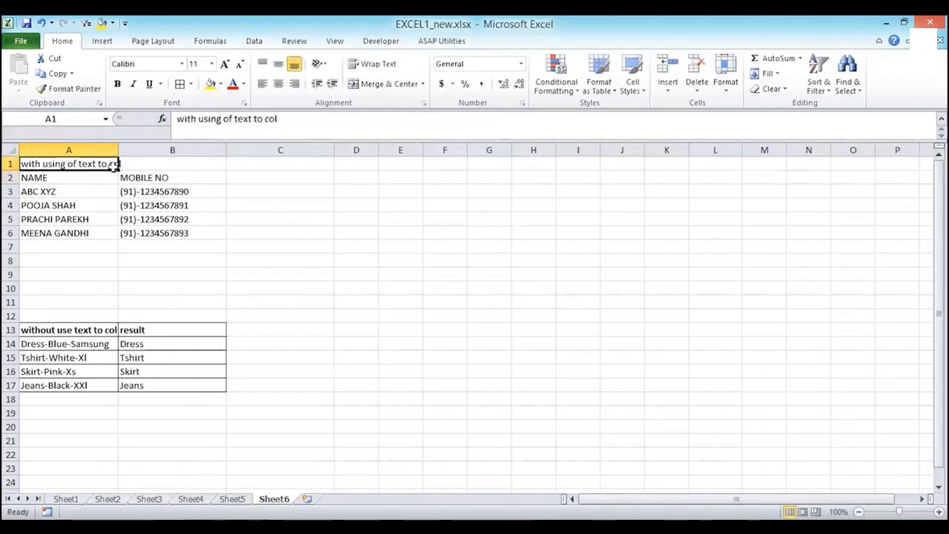
drag(100, 164, 126, 165)
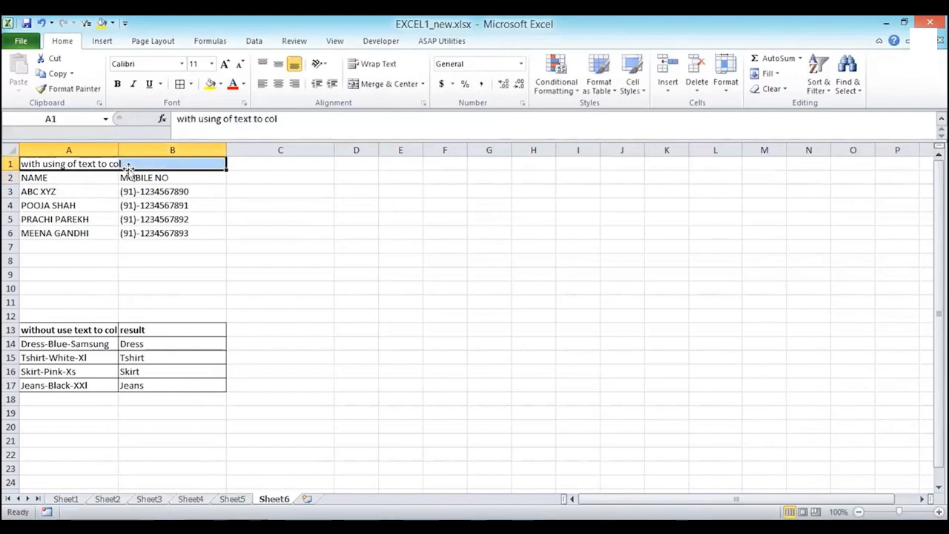
click(388, 84)
Apply all borders to the name and mobile number table A2:B6 and widen column A slightly
drag(64, 178, 166, 227)
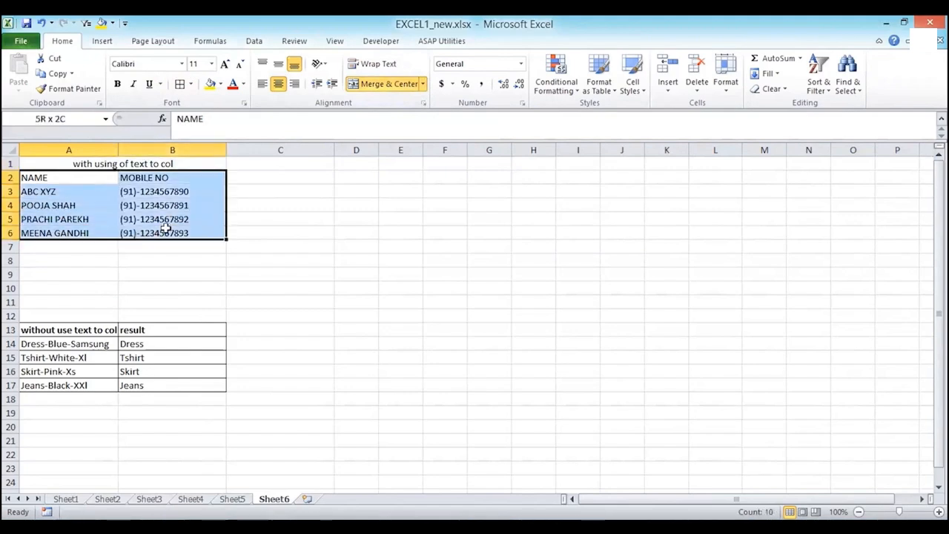
click(179, 84)
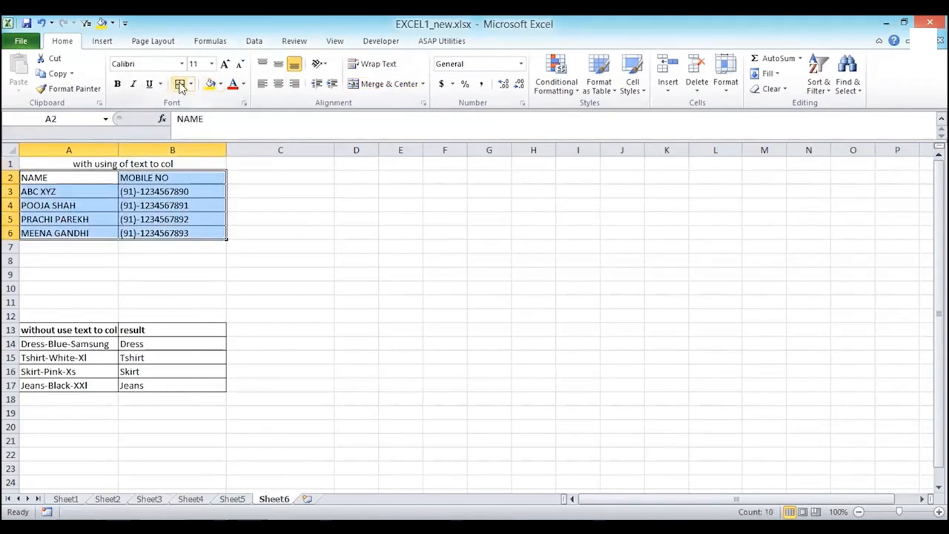
drag(119, 147, 127, 149)
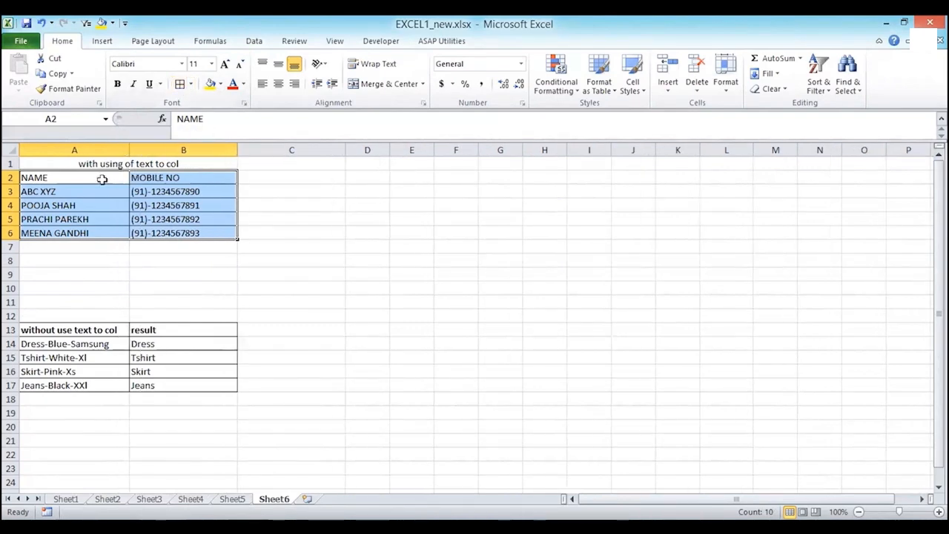
Make the NAME and MOBILE NO headings in A2:B2 bold
drag(76, 180, 141, 181)
click(119, 86)
click(111, 234)
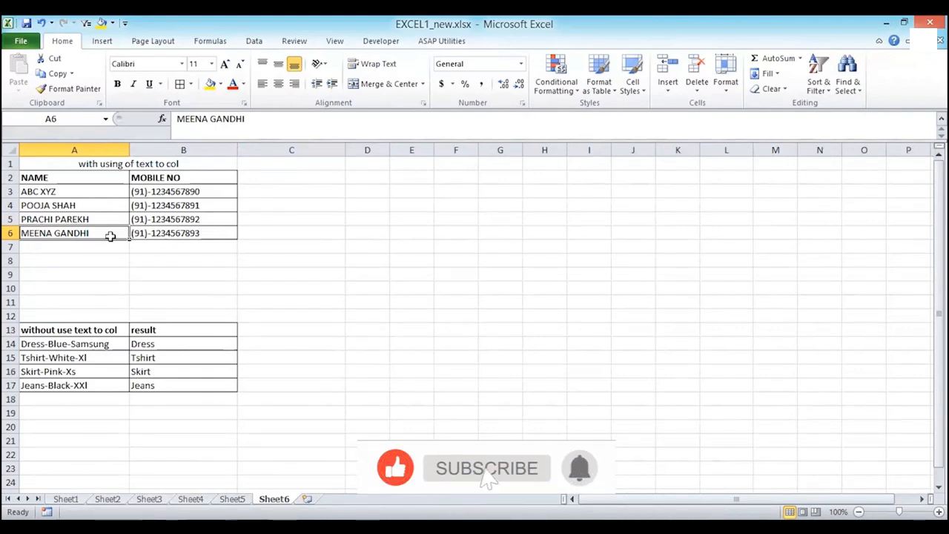
key(Down)
key(Down)
key(Down)
key(Down)
key(Down)
key(Down)
key(Down)
key(Down)
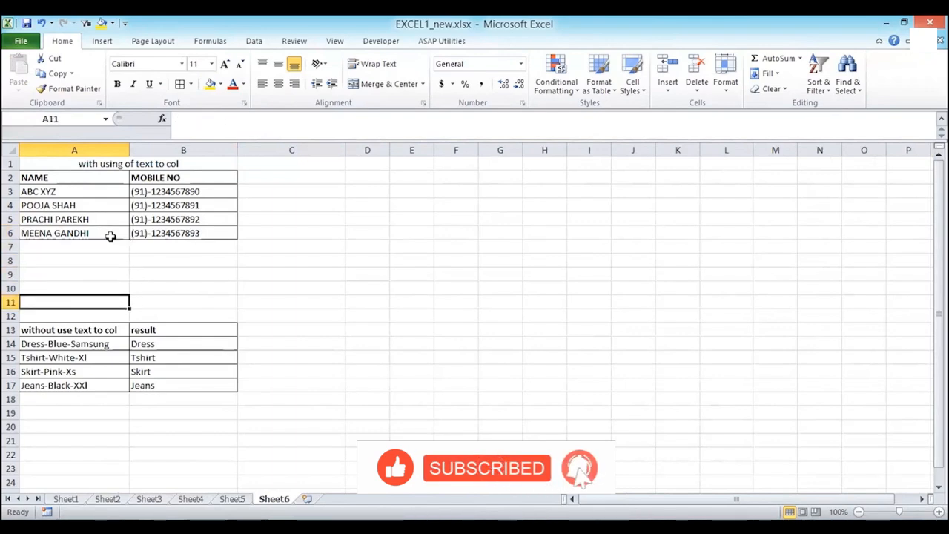
key(Up)
key(Up)
key(Up)
key(Up)
key(Up)
key(Up)
key(Up)
key(Up)
key(Up)
key(Up)
key(Up)
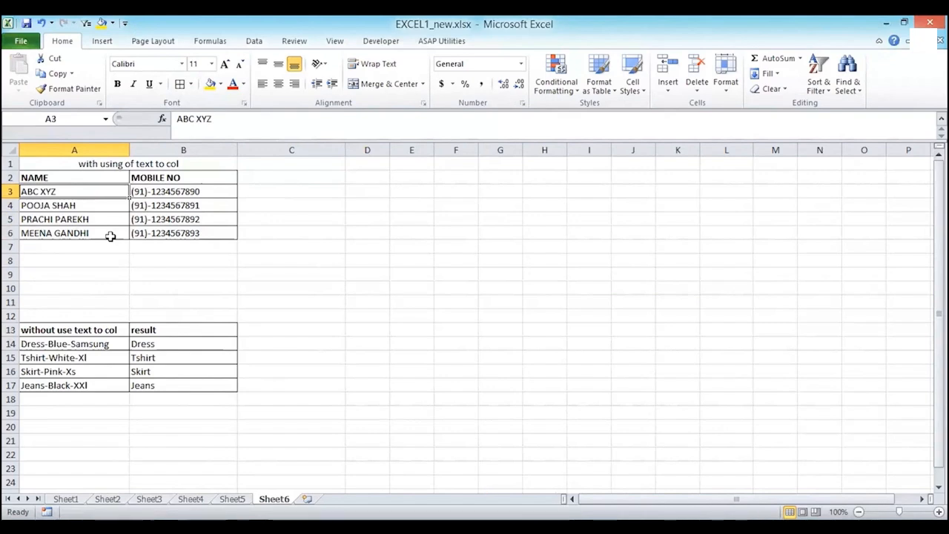
key(Right)
key(Right)
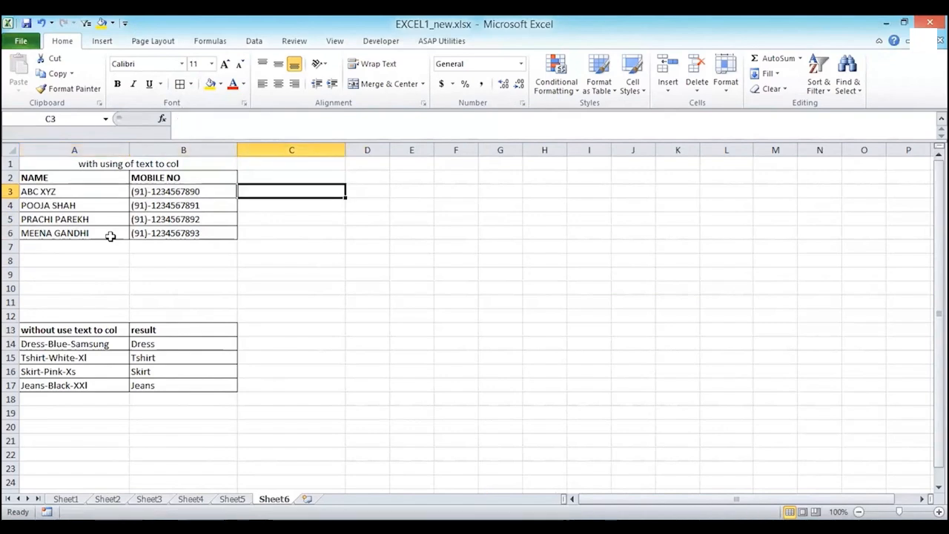
key(Left)
key(Left)
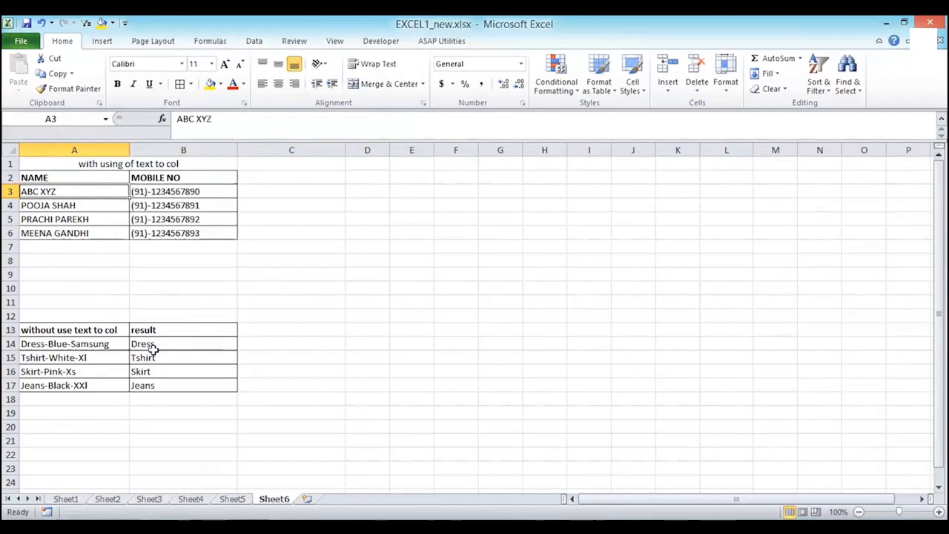
click(254, 41)
click(452, 85)
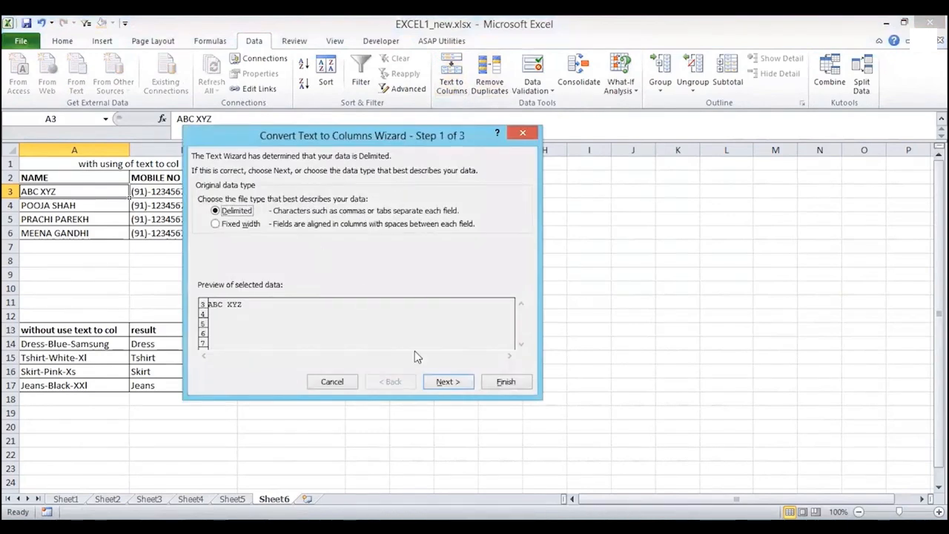
click(447, 382)
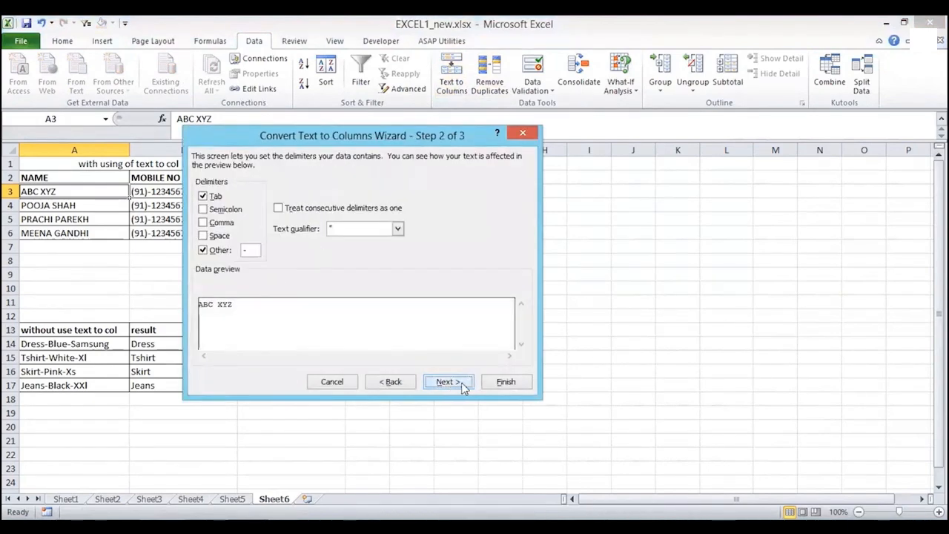
click(447, 382)
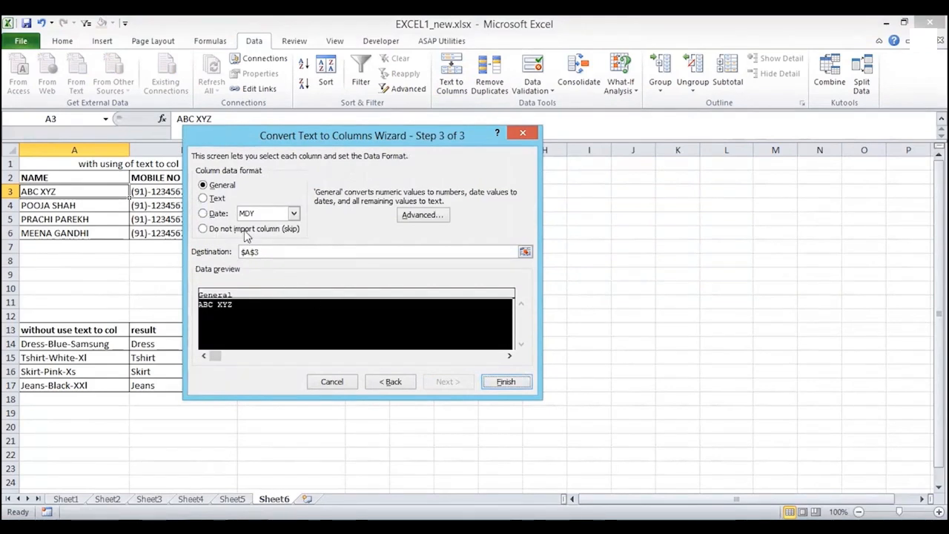
click(331, 382)
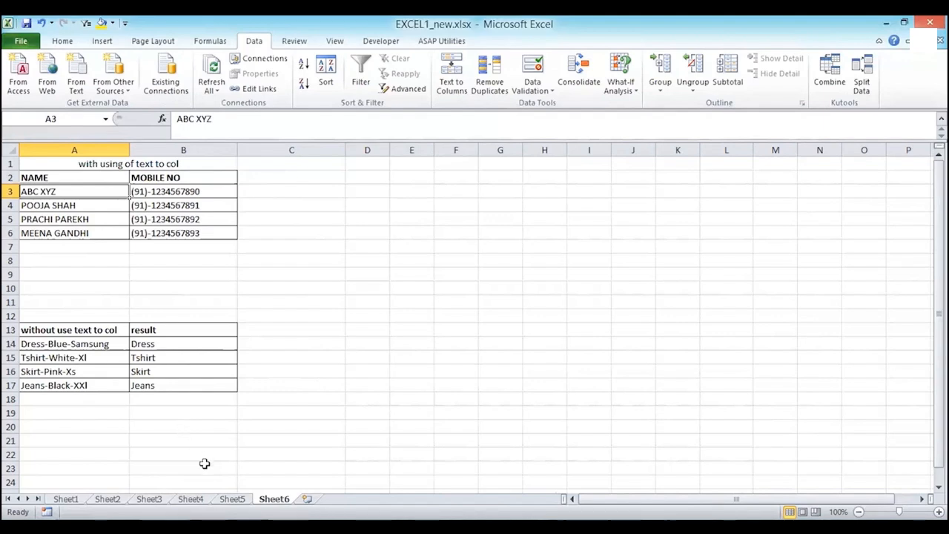
Enter the heading "if" in cell M2 of Sheet3, beside the TEXT column of the sales invoice table
click(235, 499)
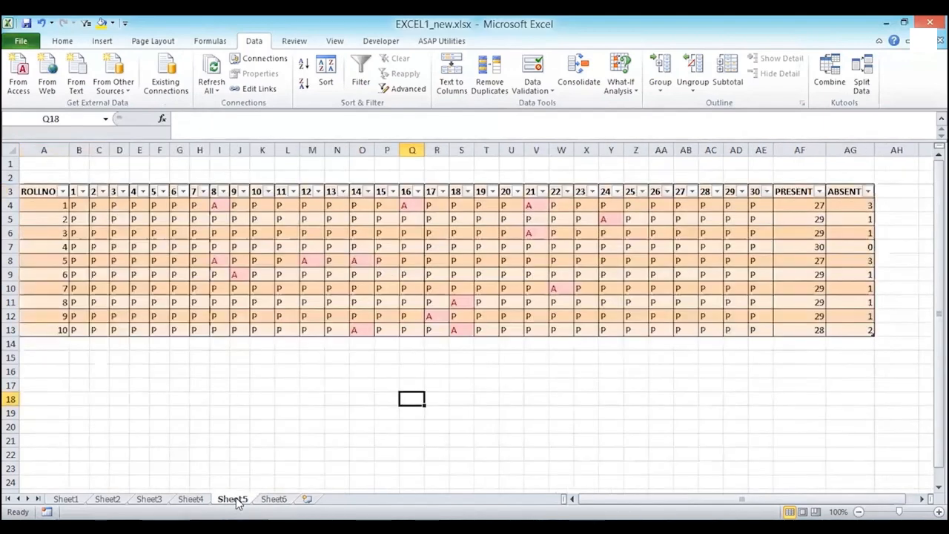
click(190, 499)
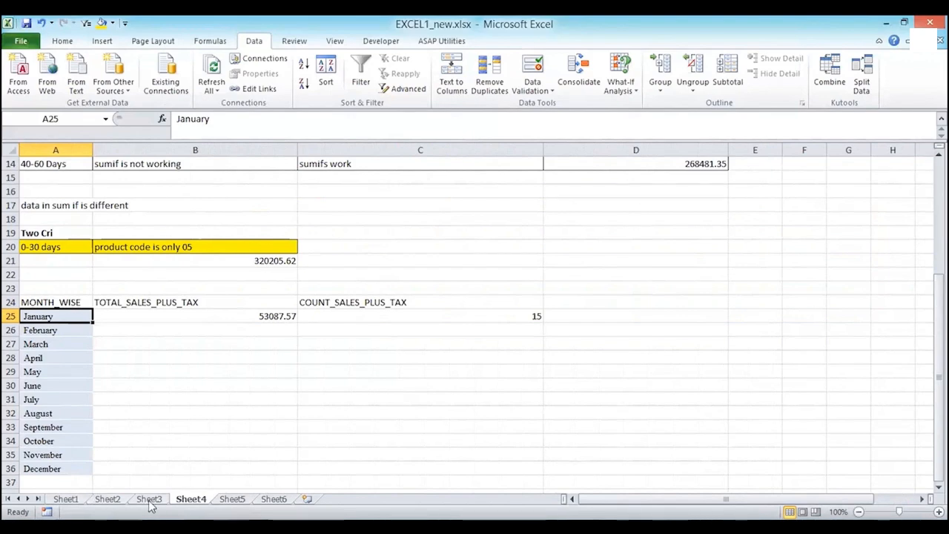
click(234, 502)
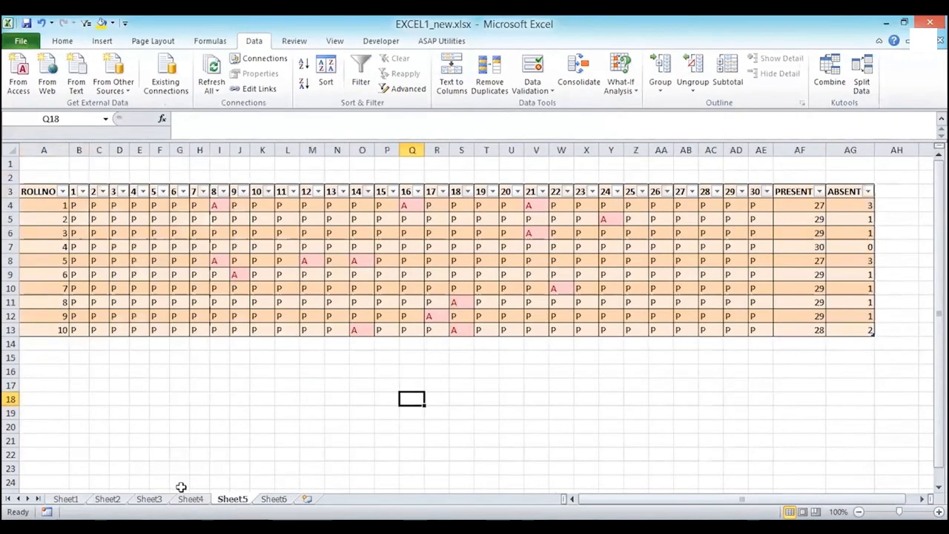
click(190, 500)
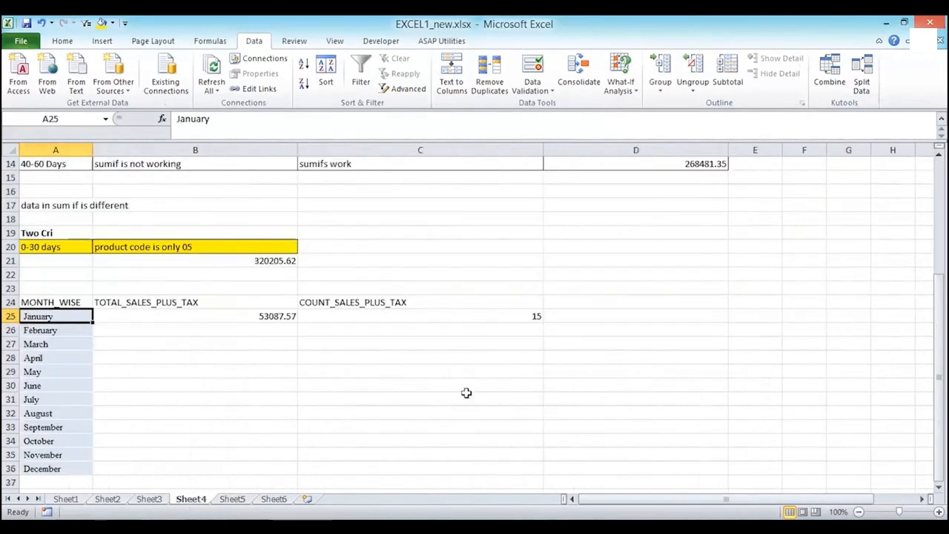
click(148, 500)
click(691, 195)
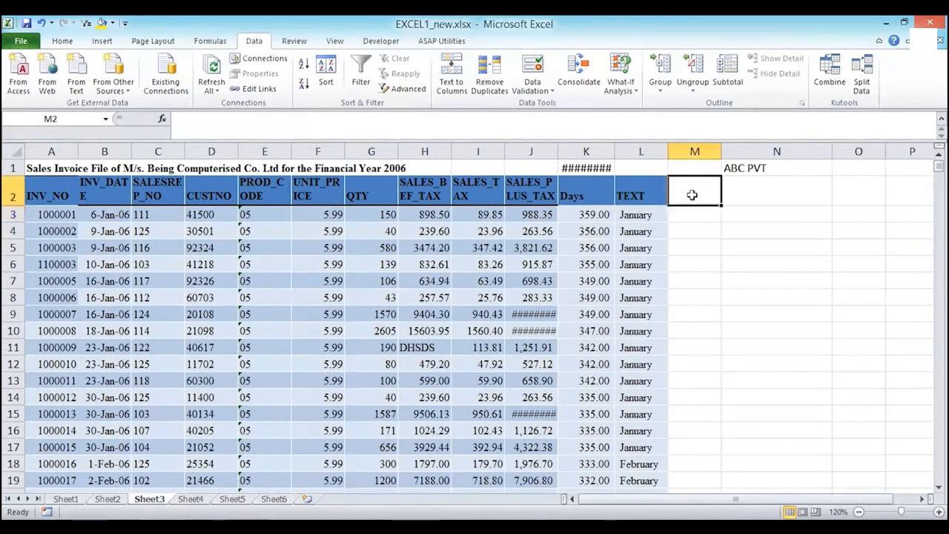
text(if)
key(Tab)
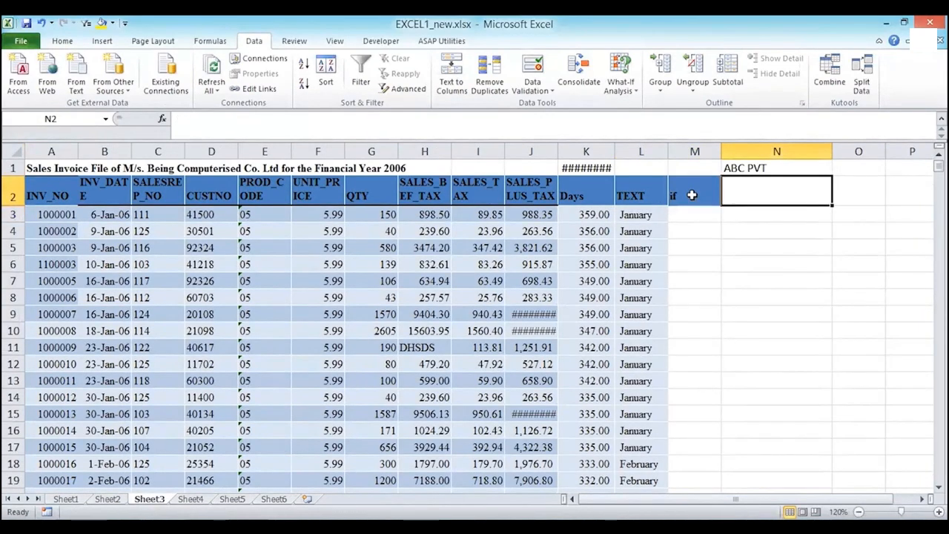
Enter the headings "multiple if", "if_and" and "if_or" in cells N2, O2 and P2
text(multi)
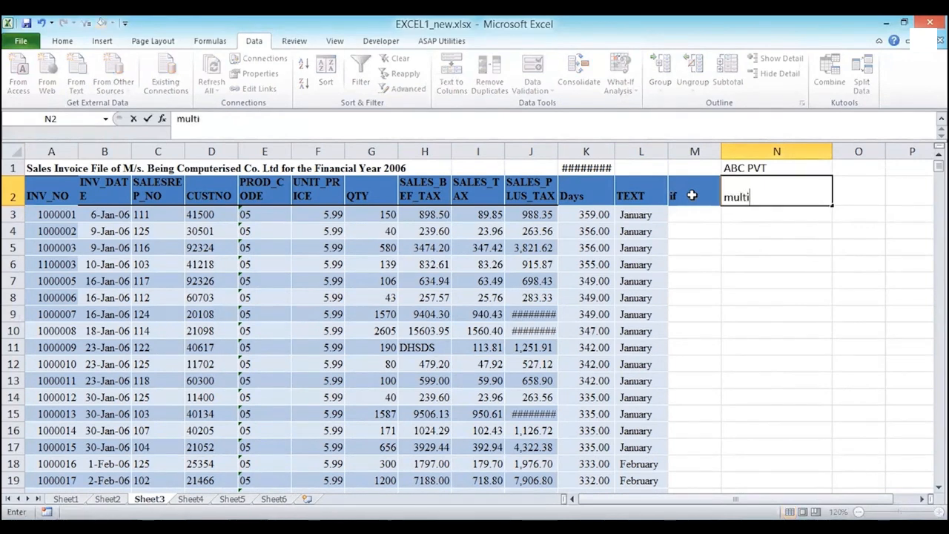
text(ple if)
key(Tab)
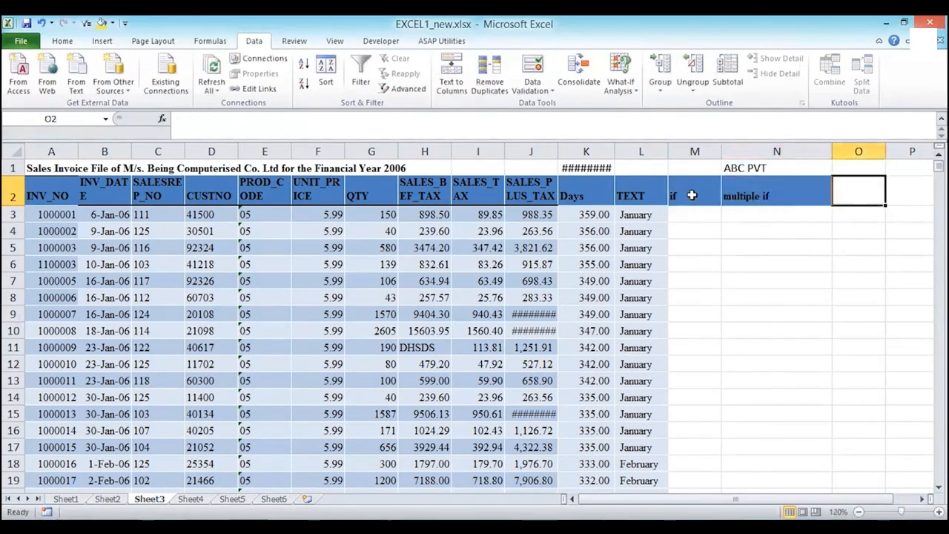
text(if_)
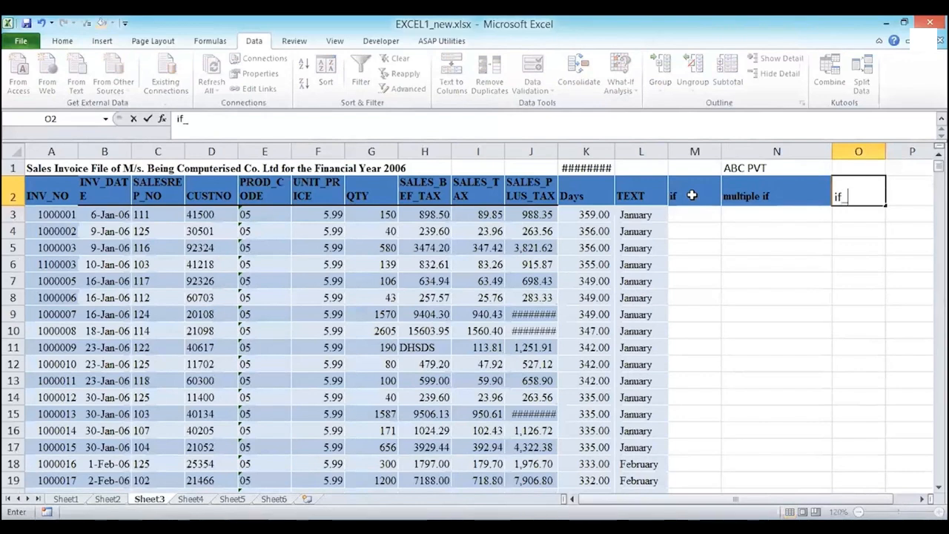
text(and)
key(Tab)
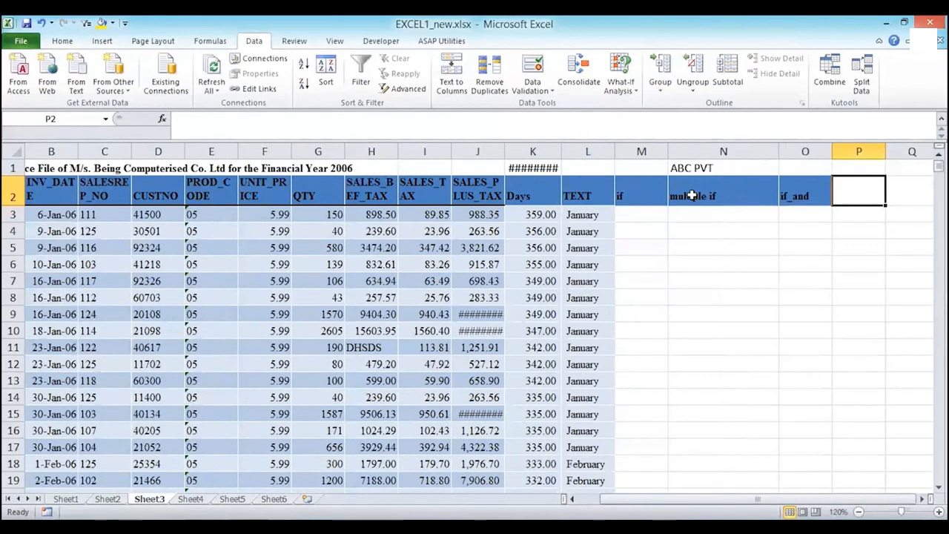
text(if_or)
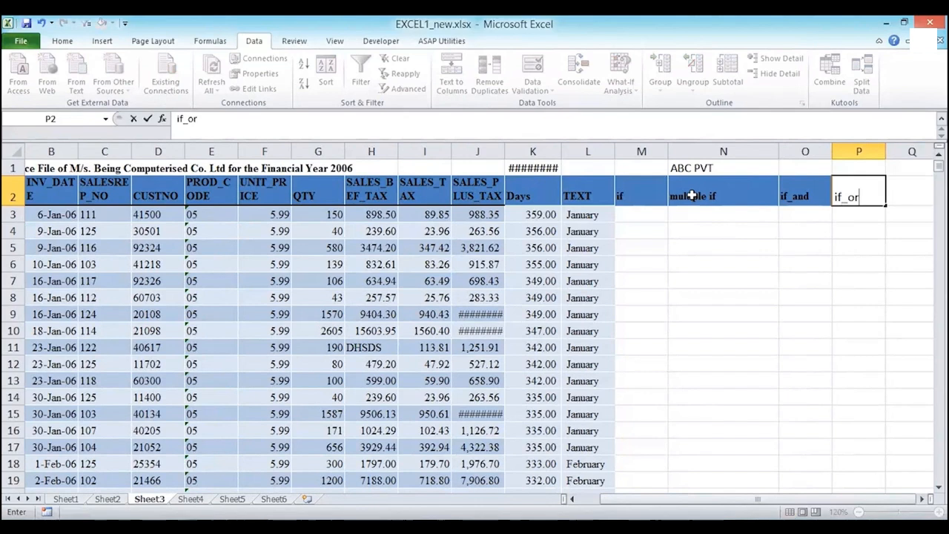
key(Return)
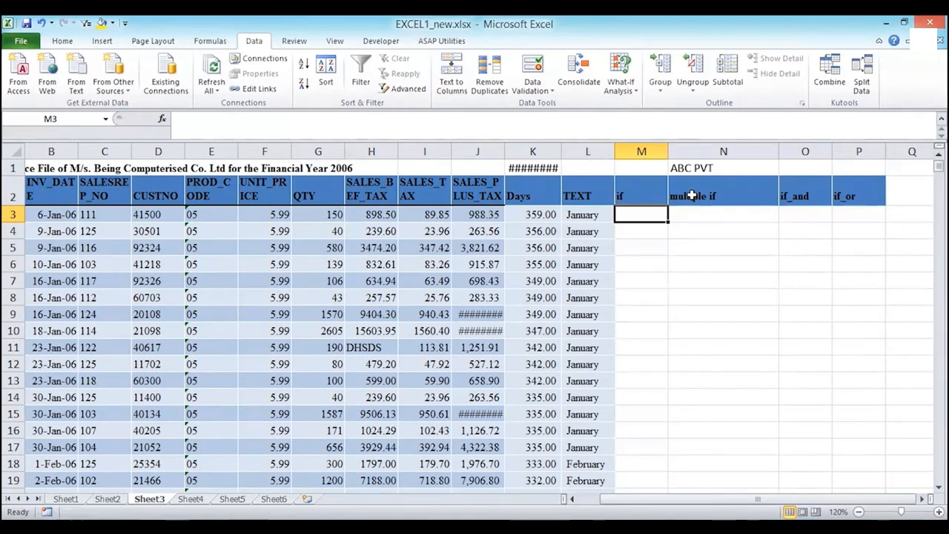
Enter the formula =IF(J3>1000,J3-100,J3+100) in cell M3 under the "if" heading
text(=if()
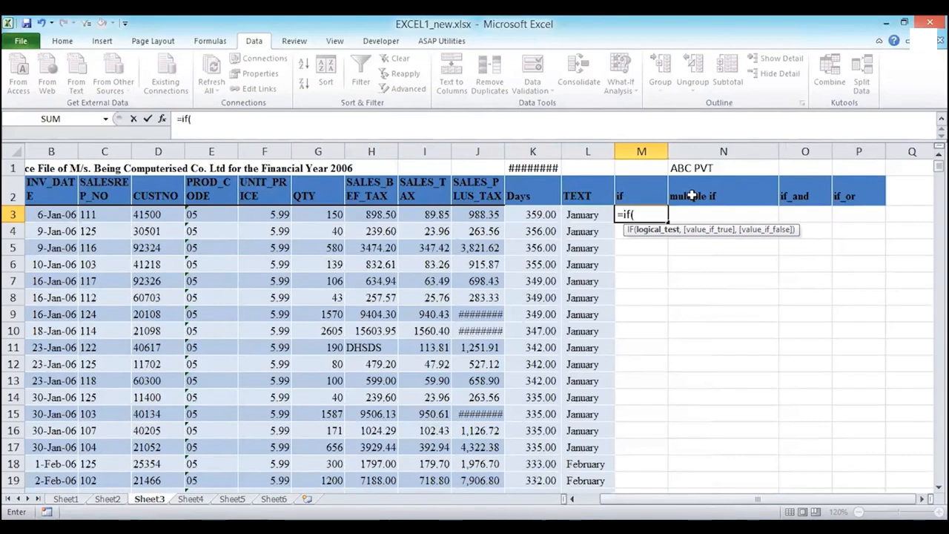
click(489, 214)
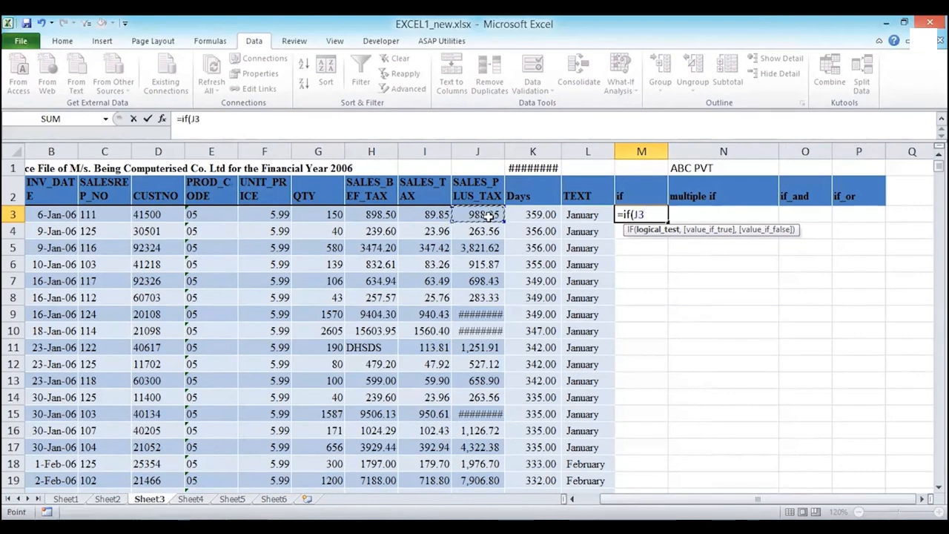
text(>1000)
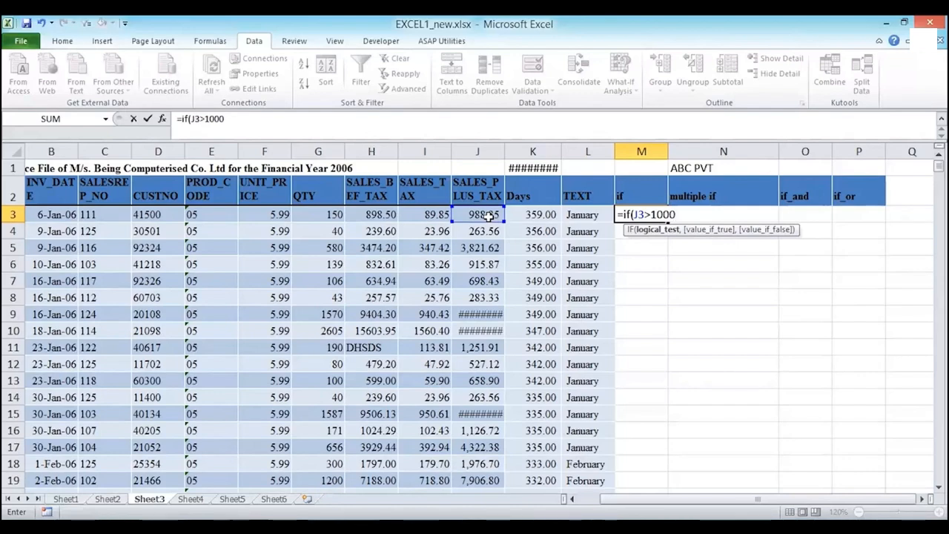
text(,)
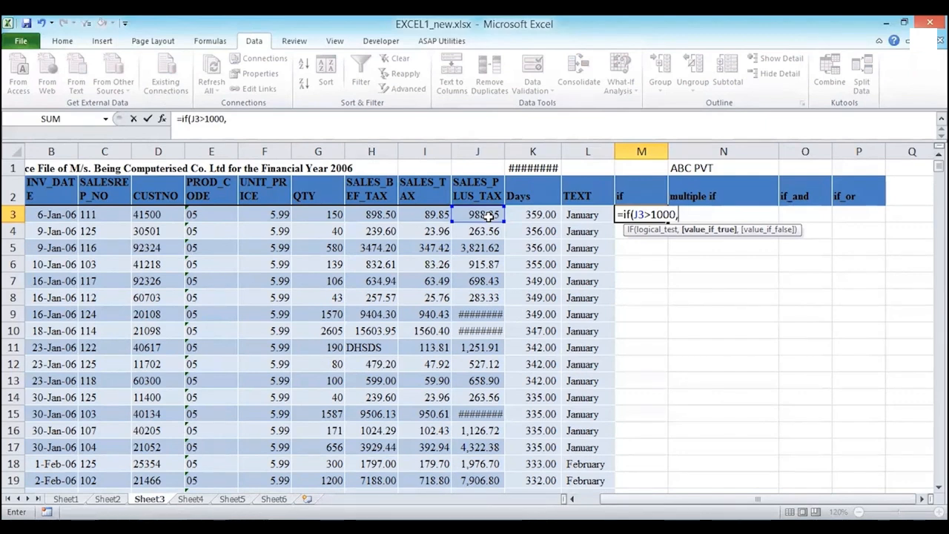
click(487, 214)
text(+)
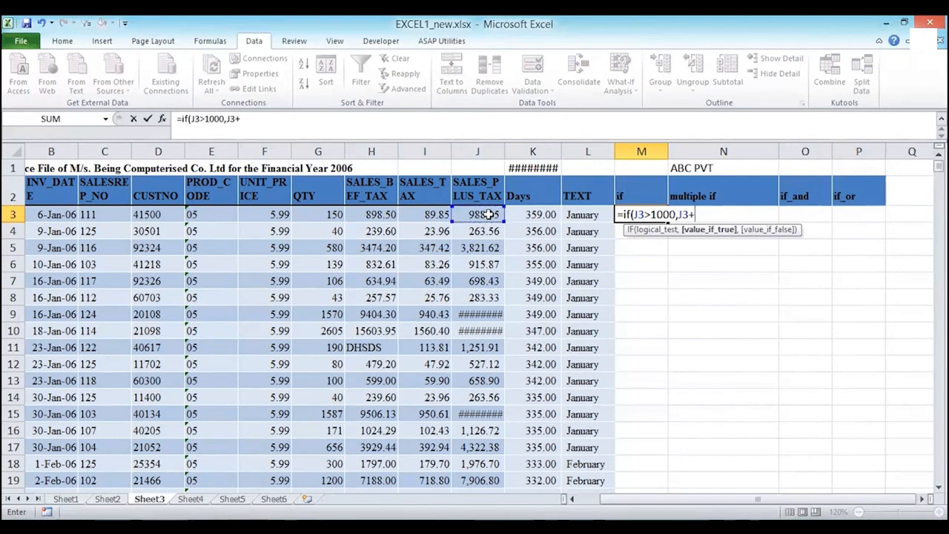
text(100)
key(BackSpace)
key(BackSpace)
key(BackSpace)
key(BackSpace)
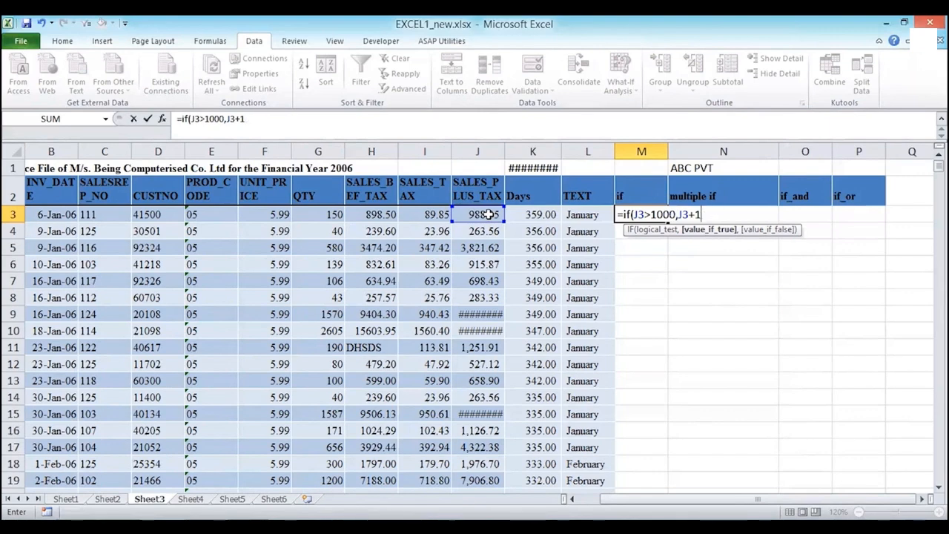
text(-100,)
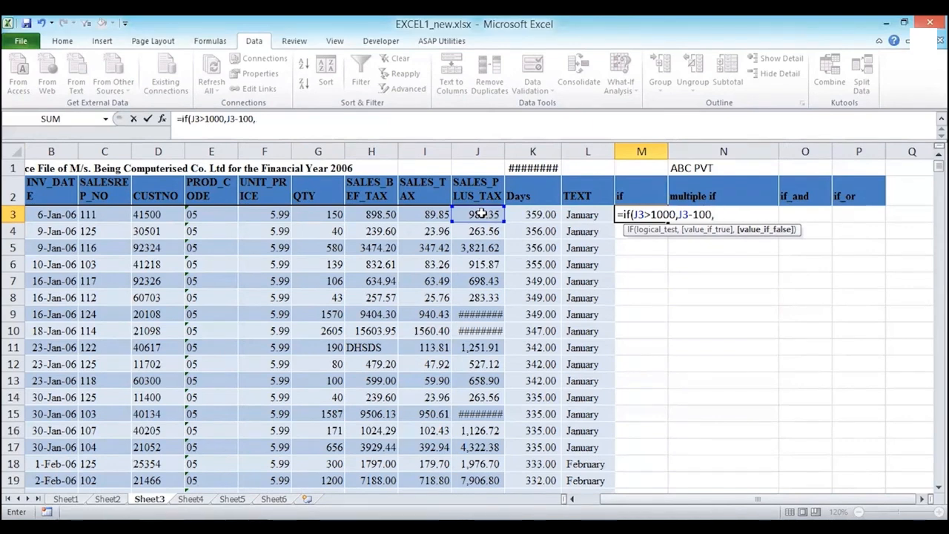
click(481, 213)
text(+100)
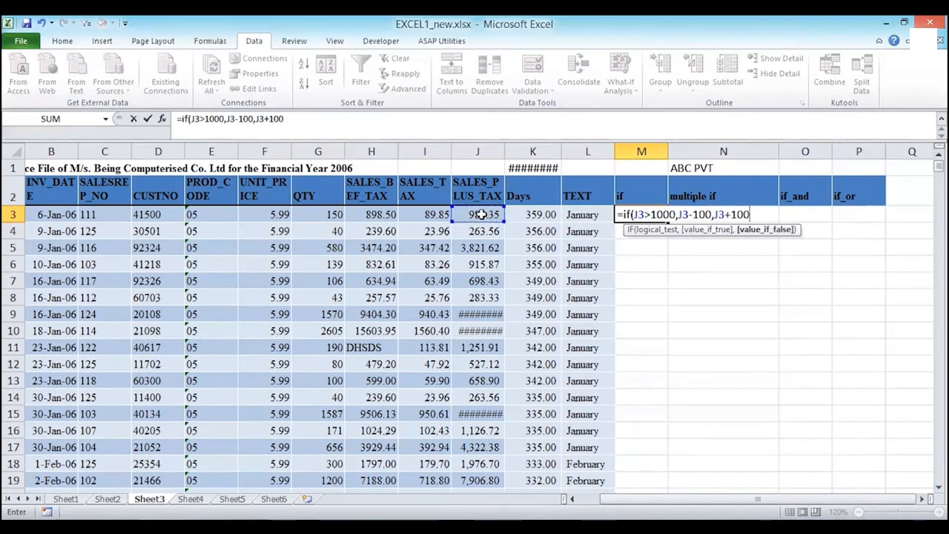
key(Return)
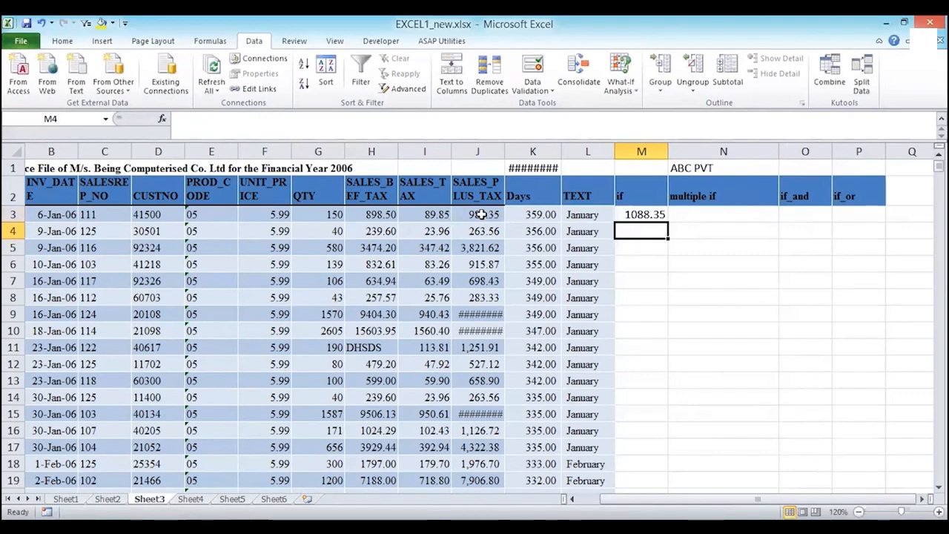
Fill the IF formula from M3 down the whole "if" column of the invoice table
key(Up)
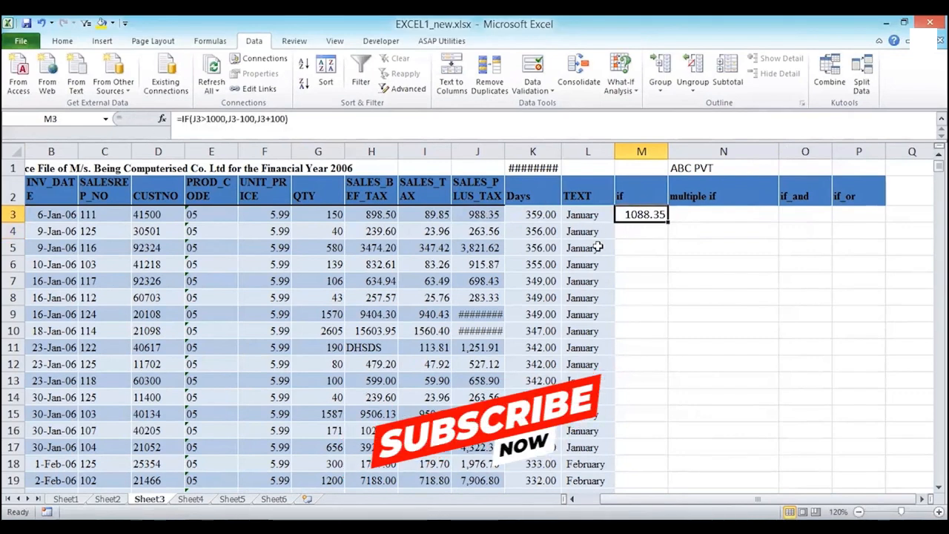
click(482, 215)
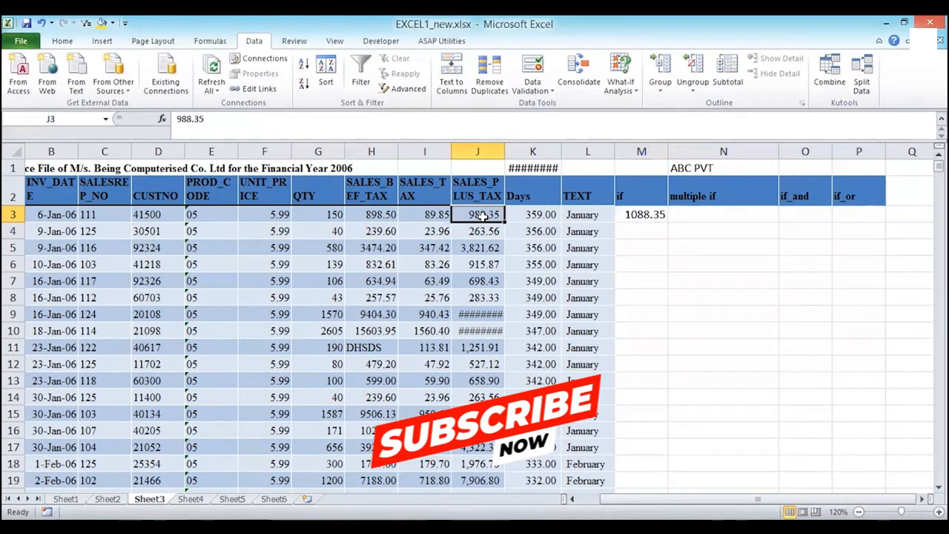
click(639, 215)
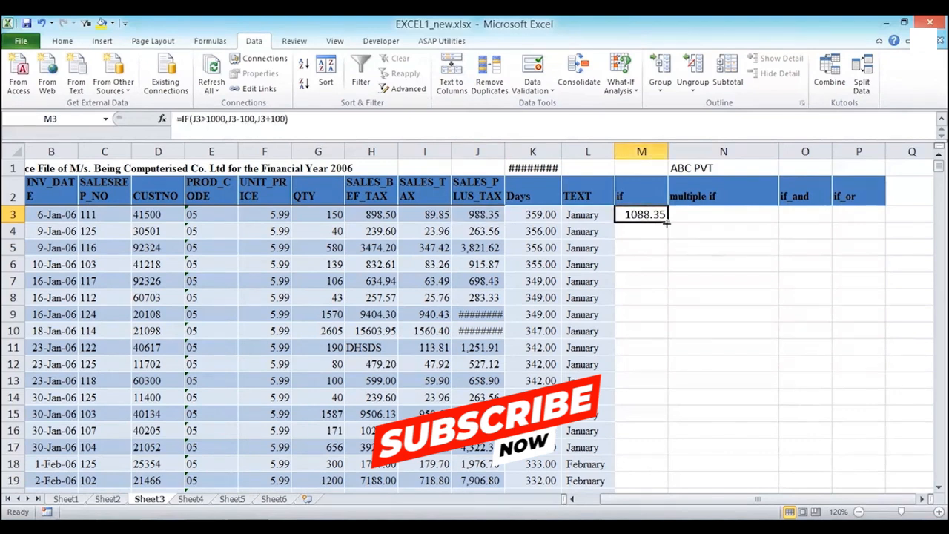
double_click(668, 223)
key(super+c)
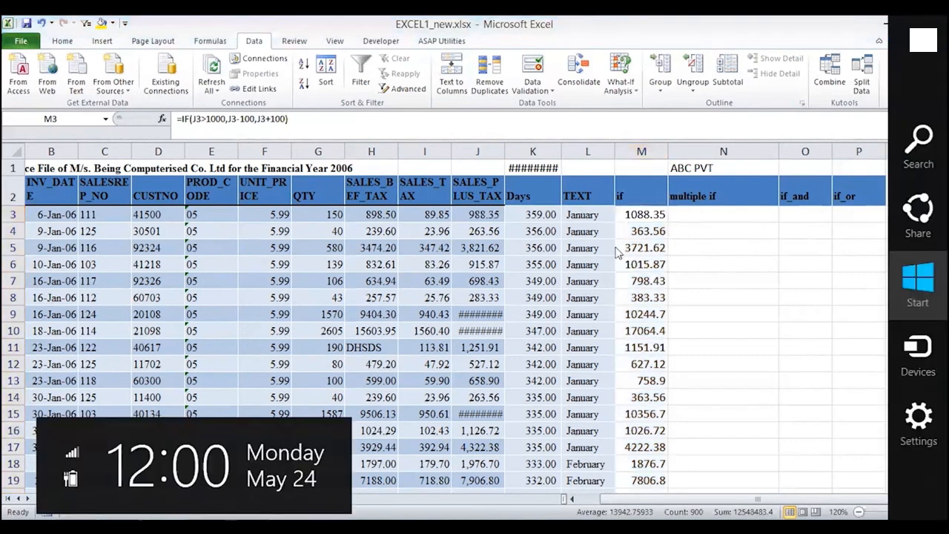
Examine the IF formulas and results in the first rows of column M, including the arguments of M3's formula
click(646, 230)
key(Down)
key(Down)
key(Down)
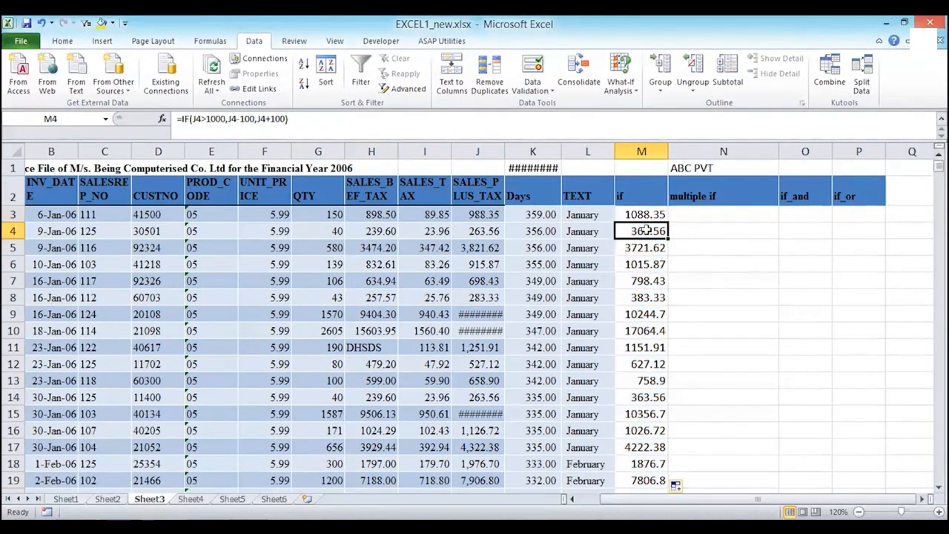
key(Up)
key(Down)
key(Down)
key(Down)
key(Up)
key(Up)
key(Up)
key(Up)
key(Up)
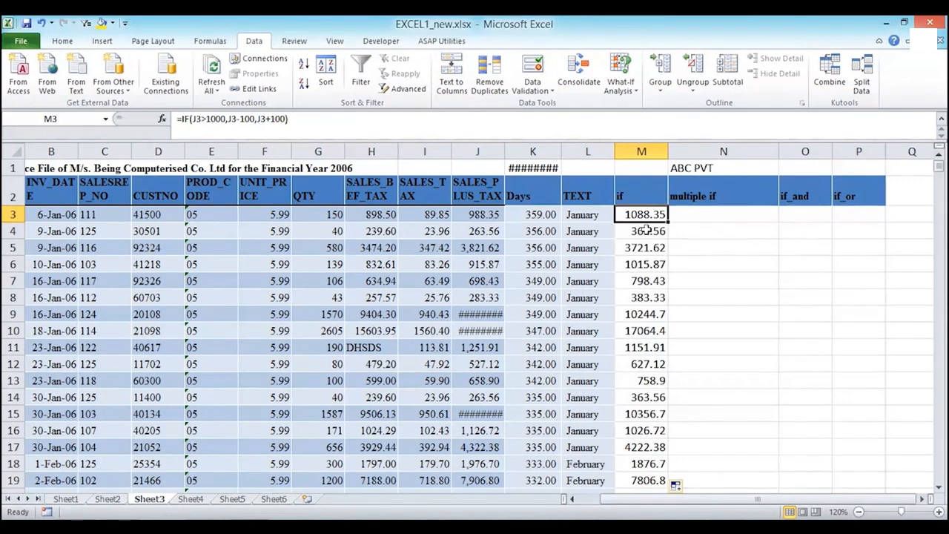
key(F2)
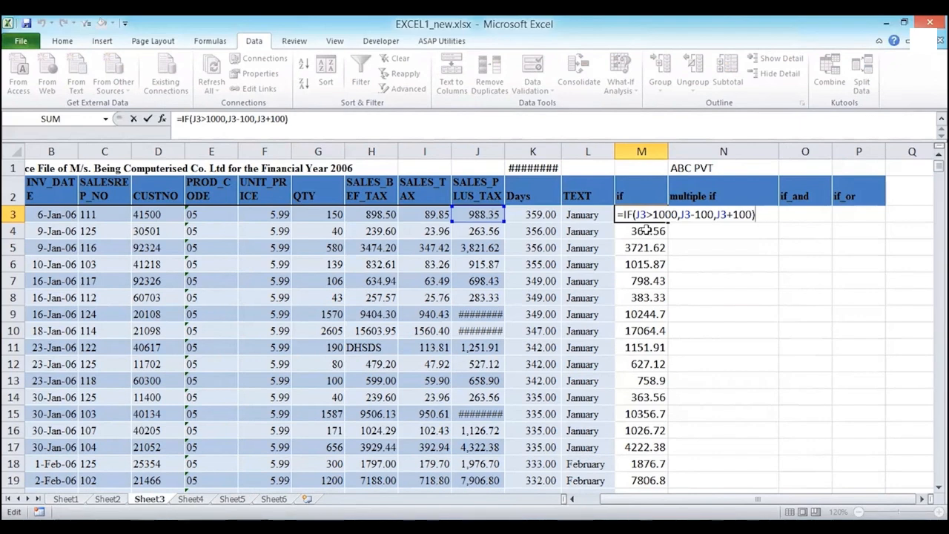
key(ctrl+Return)
Try to enter an IF formula in cell M1 with only the logical test J3>100
key(Up)
key(Up)
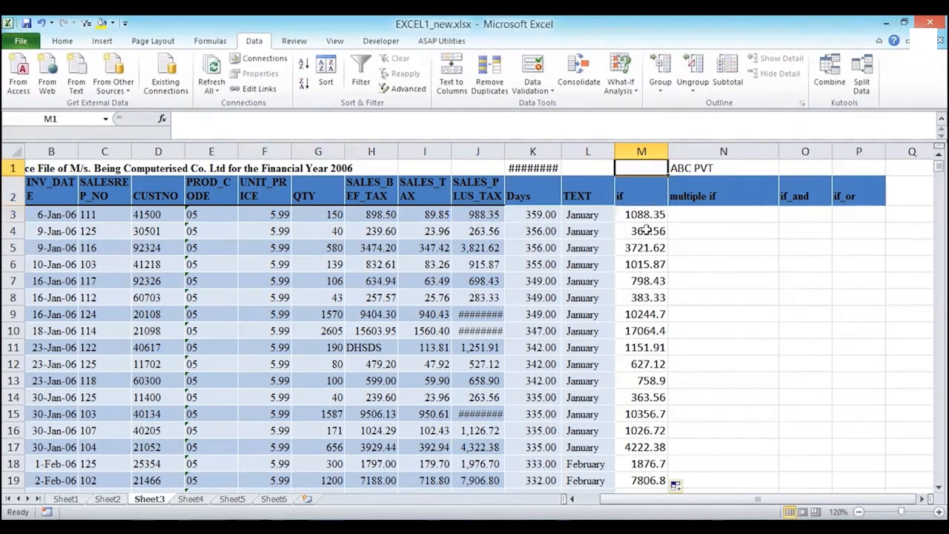
text(=)
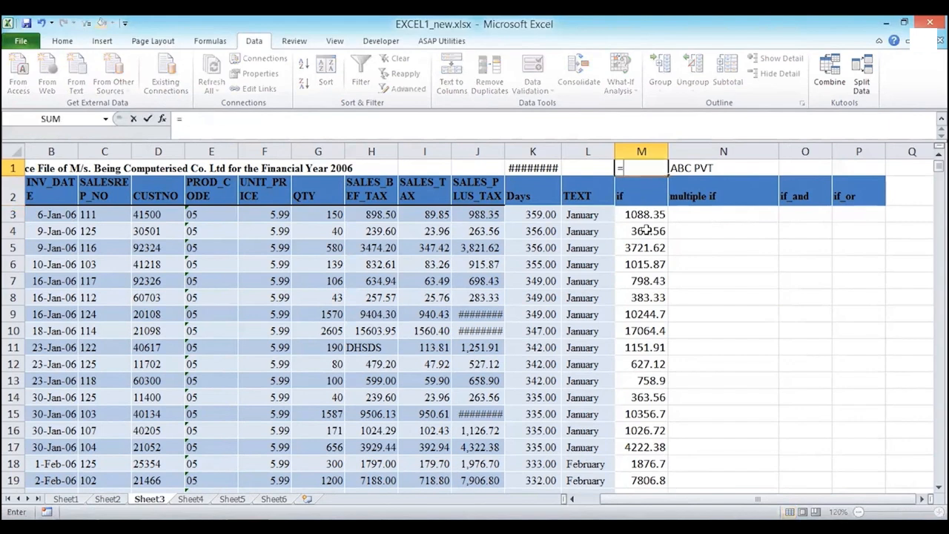
text(if()
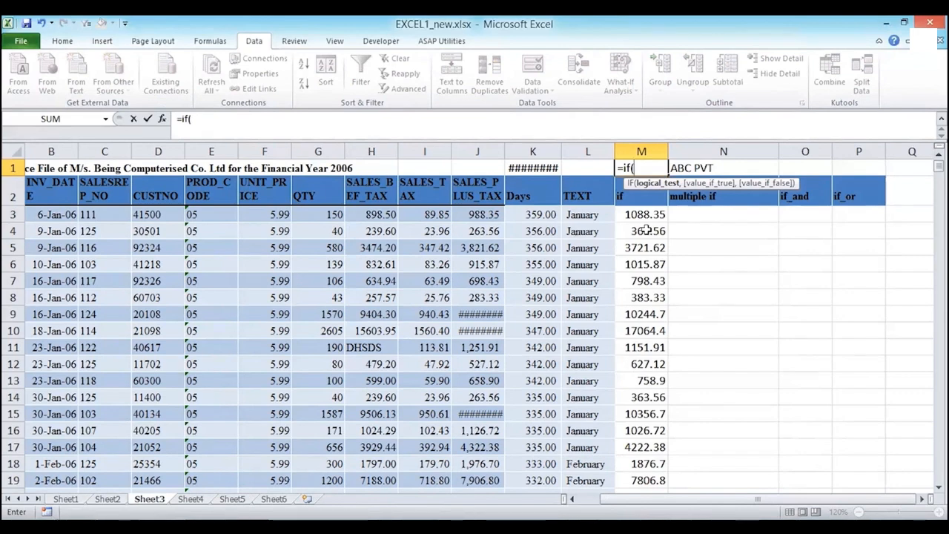
click(473, 215)
text(>100)
click(477, 220)
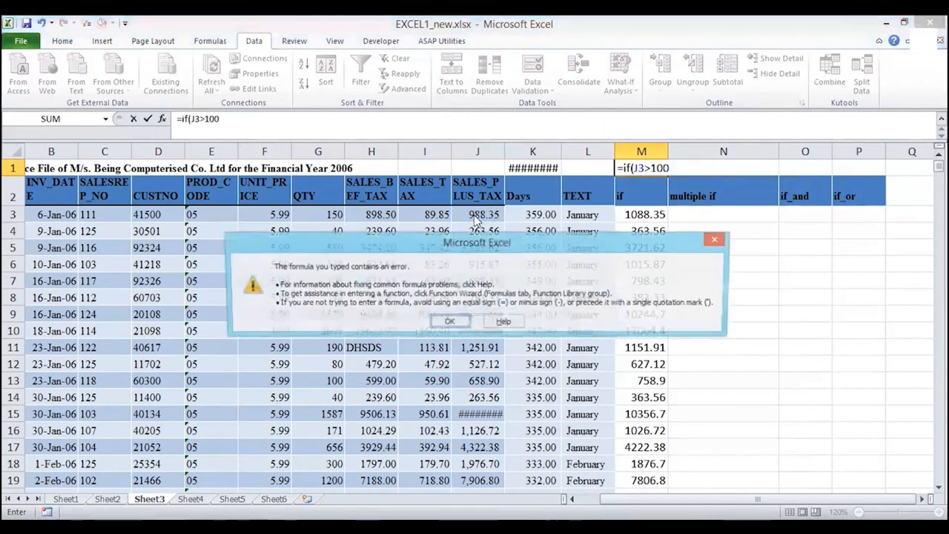
key(Return)
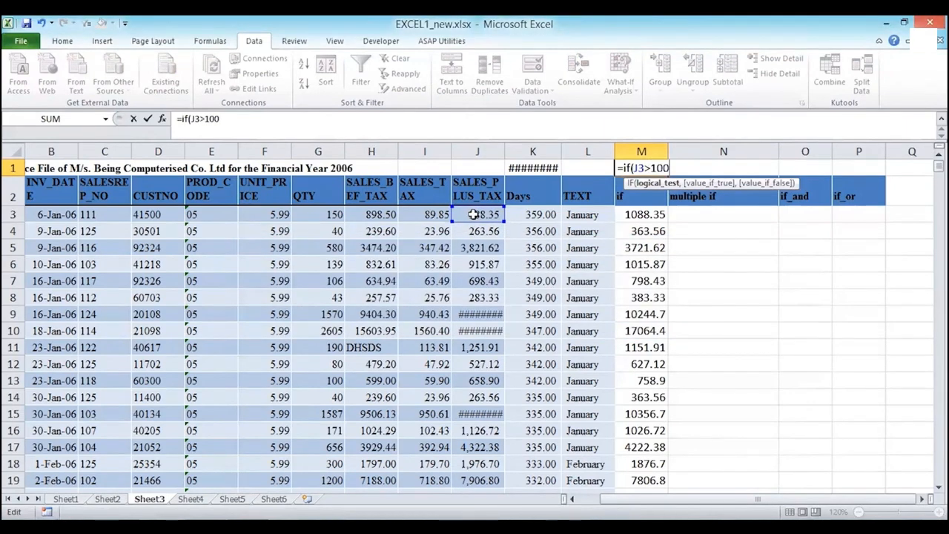
text())
click(476, 220)
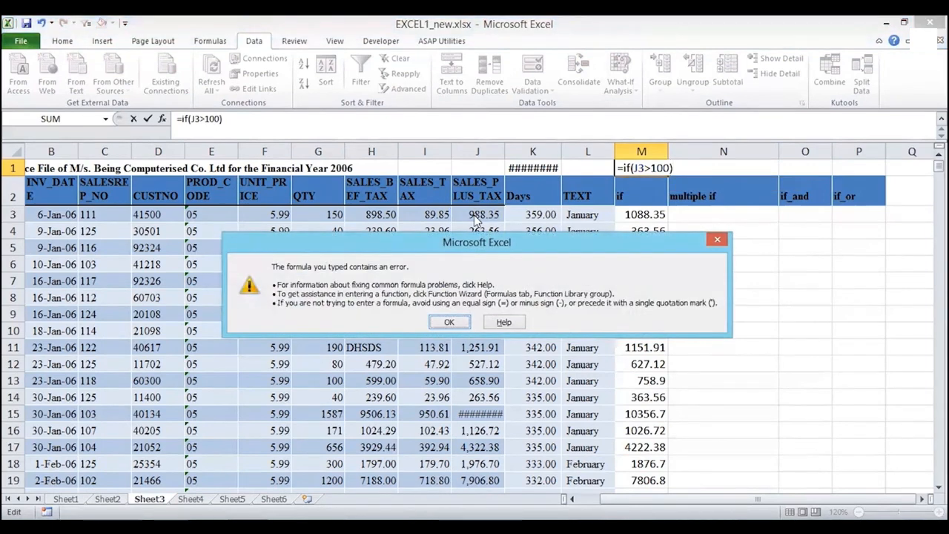
click(448, 323)
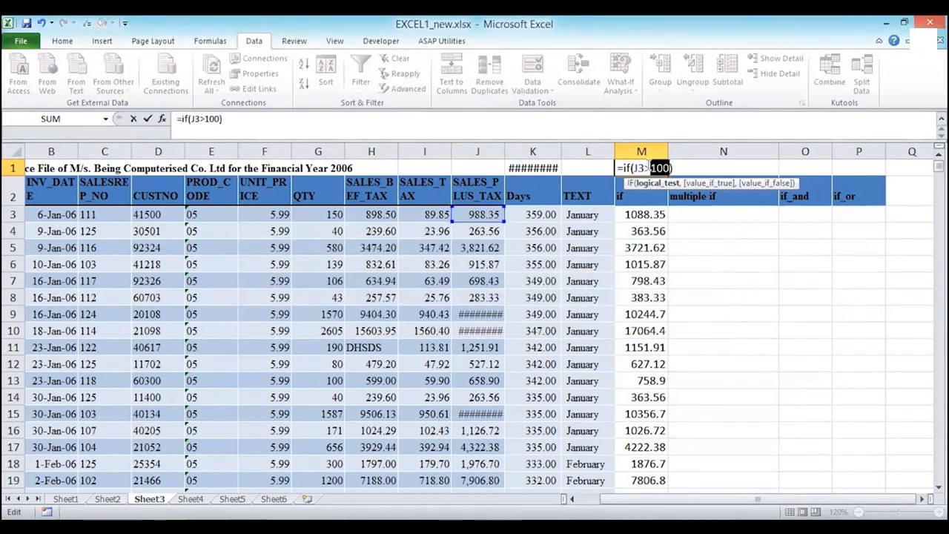
Complete M1's formula as =IF(J3>100,,) with both result arguments left empty, and clear the cell
click(673, 168)
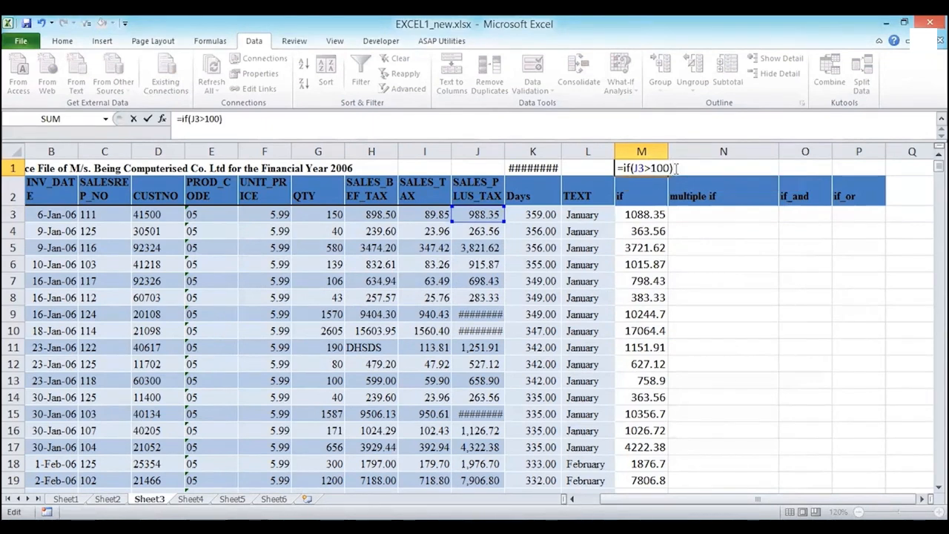
key(BackSpace)
text(,)
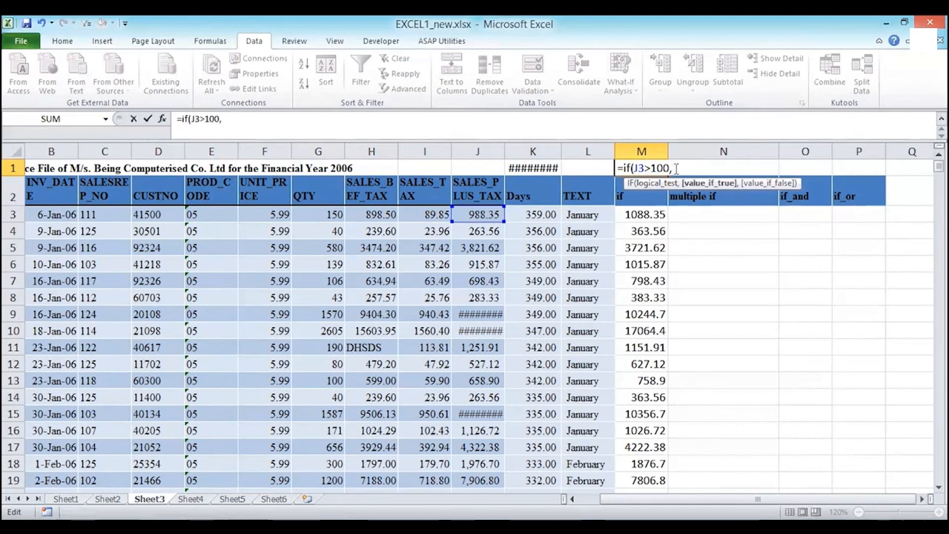
text(,))
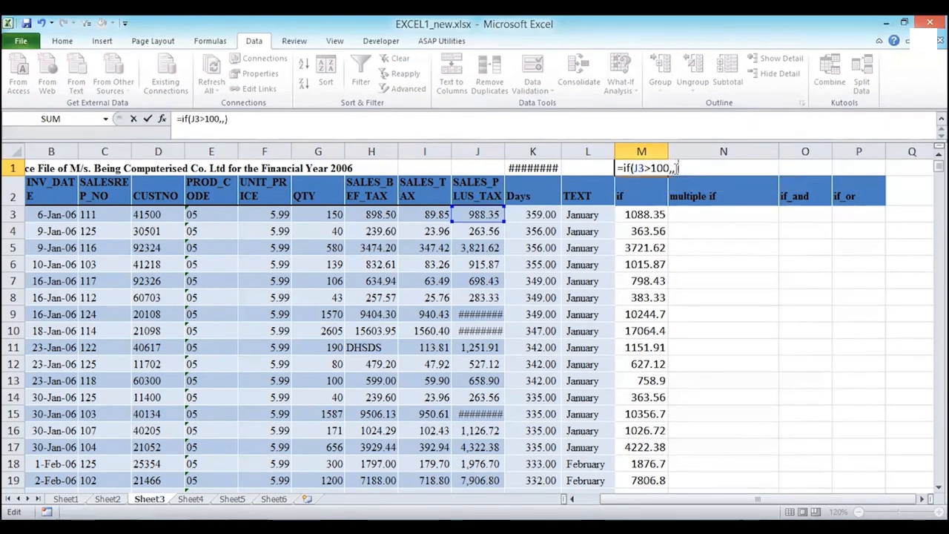
key(Return)
key(Up)
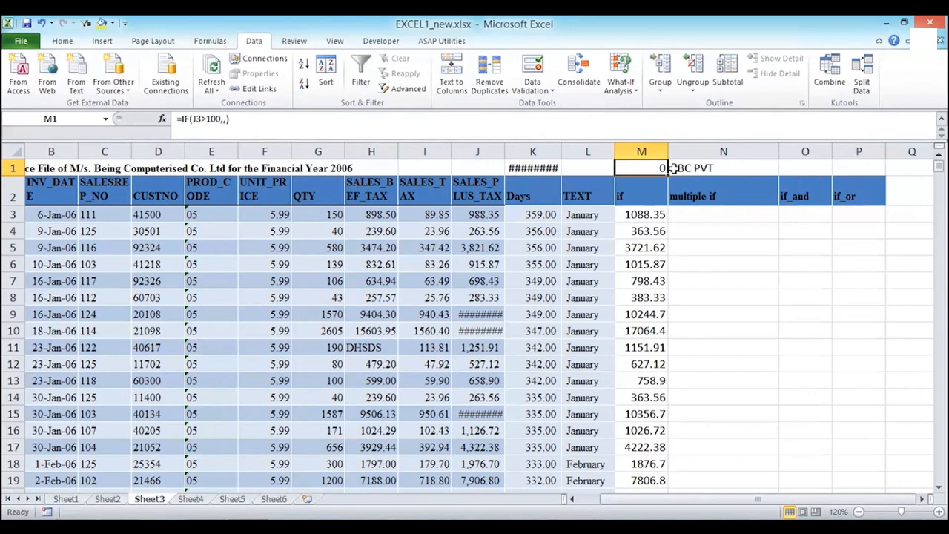
key(Delete)
Start N3's formula with an outer IF testing J3>1000 and open a nested IF as its value if true
key(Down)
key(Down)
key(Down)
key(Down)
key(Down)
key(Up)
key(Up)
key(Right)
key(Up)
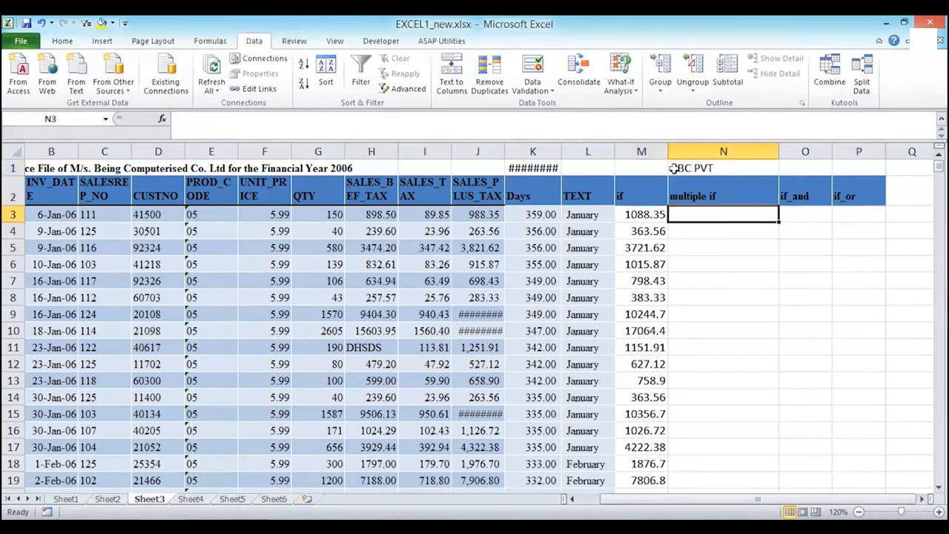
text(=if)
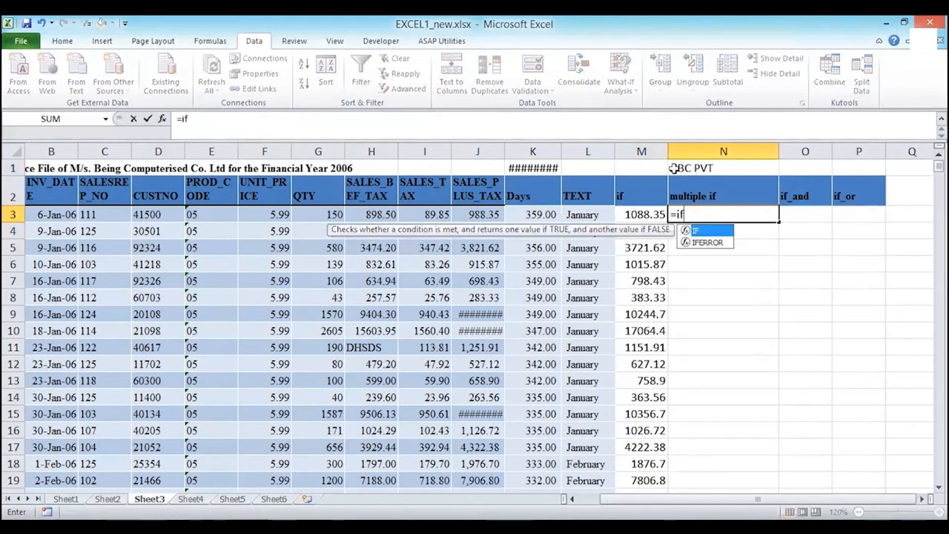
text(()
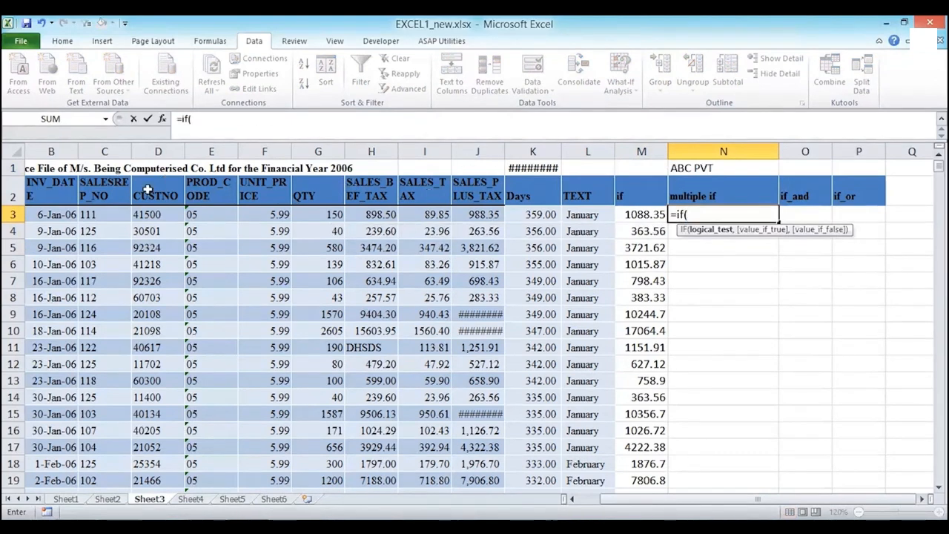
click(480, 214)
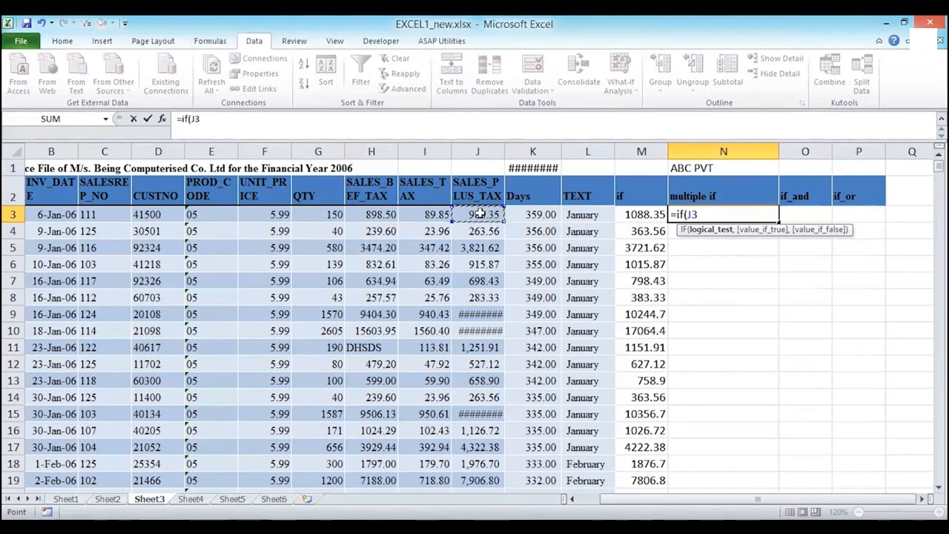
text(>100)
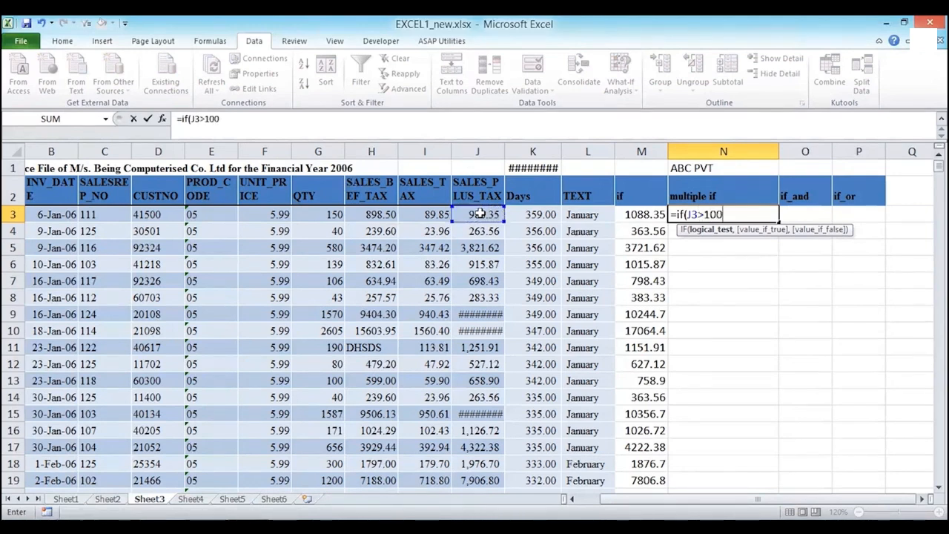
text(0,i)
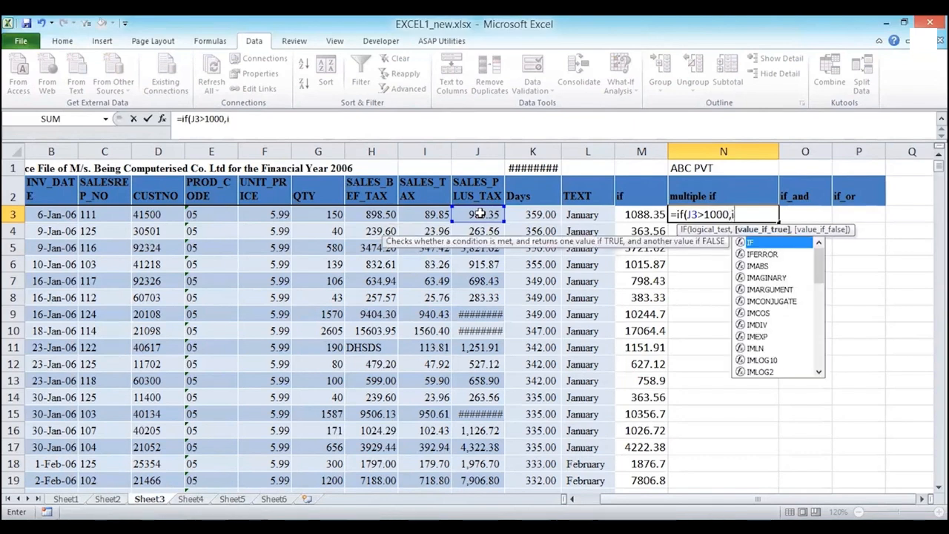
text(f()
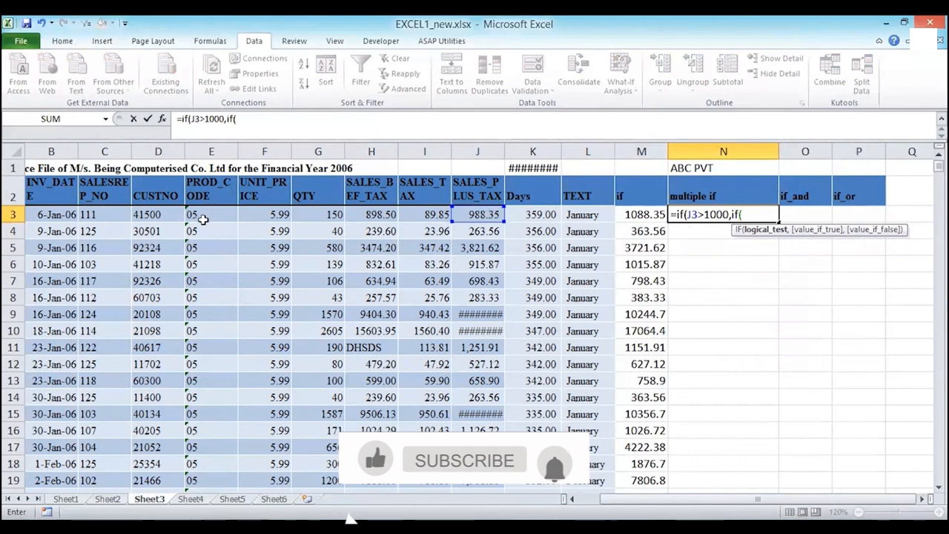
Complete N3's nested IF with the test G3>100 and the results J3-100 and J3+100, and enter the formula
click(324, 213)
text(>100)
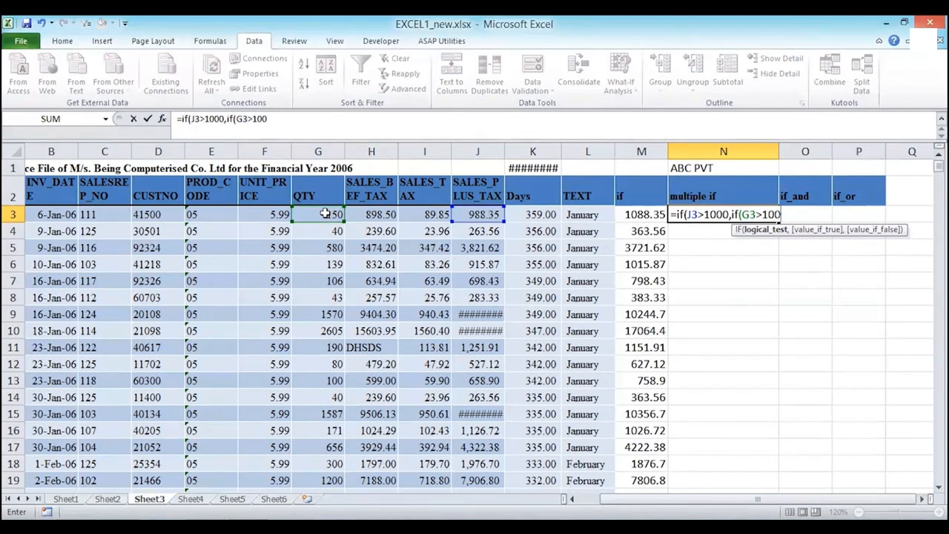
text(,)
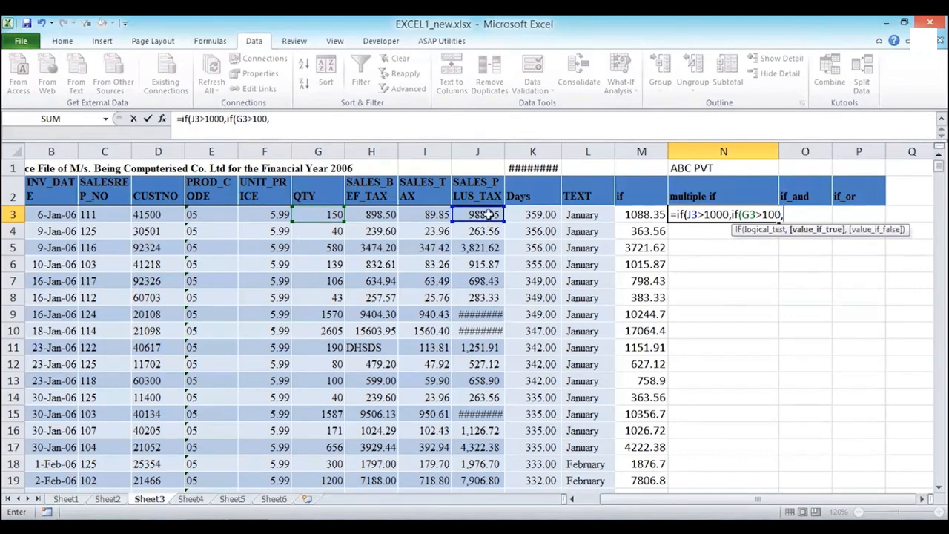
click(474, 215)
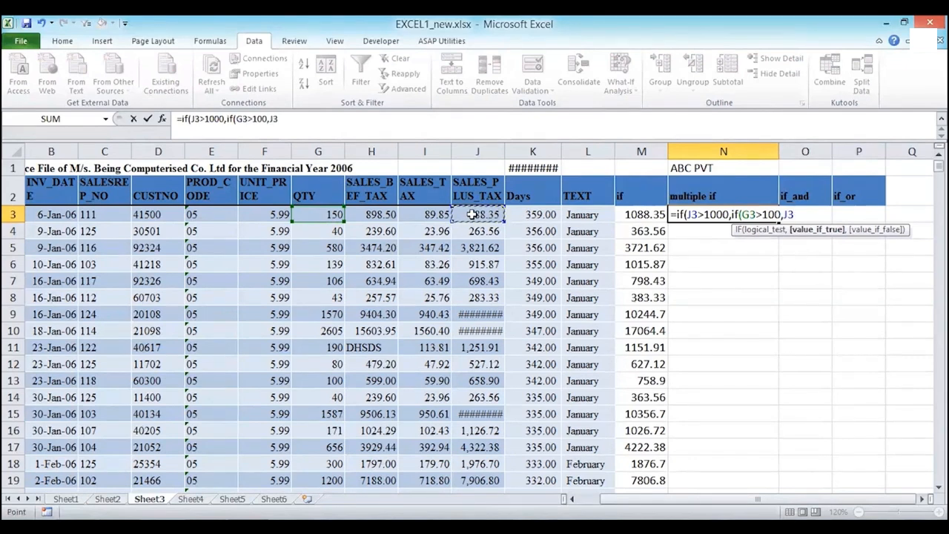
text(-100)
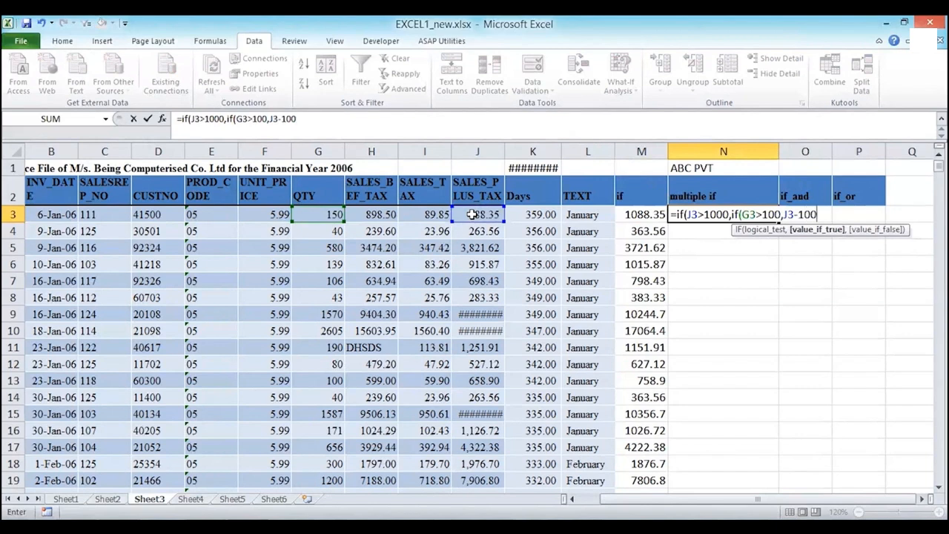
text(,)
click(472, 215)
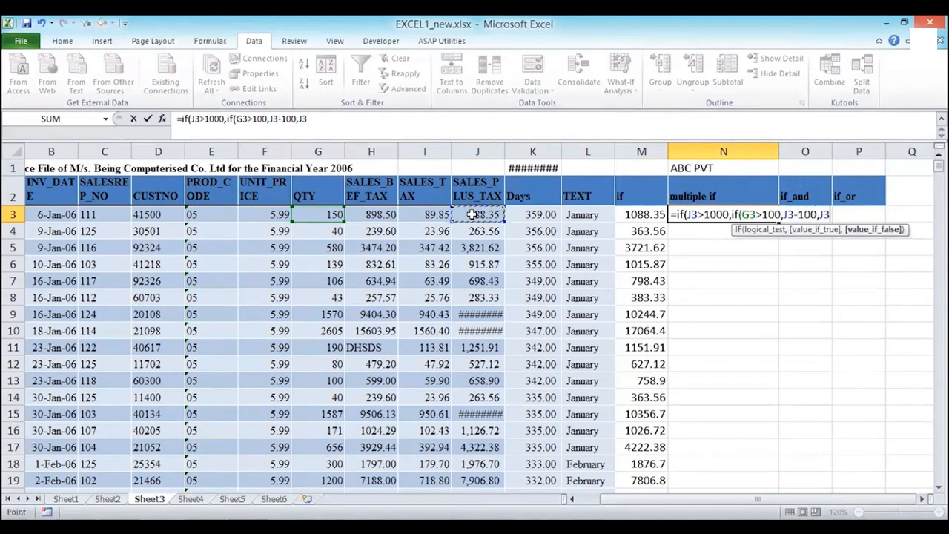
text(+100)
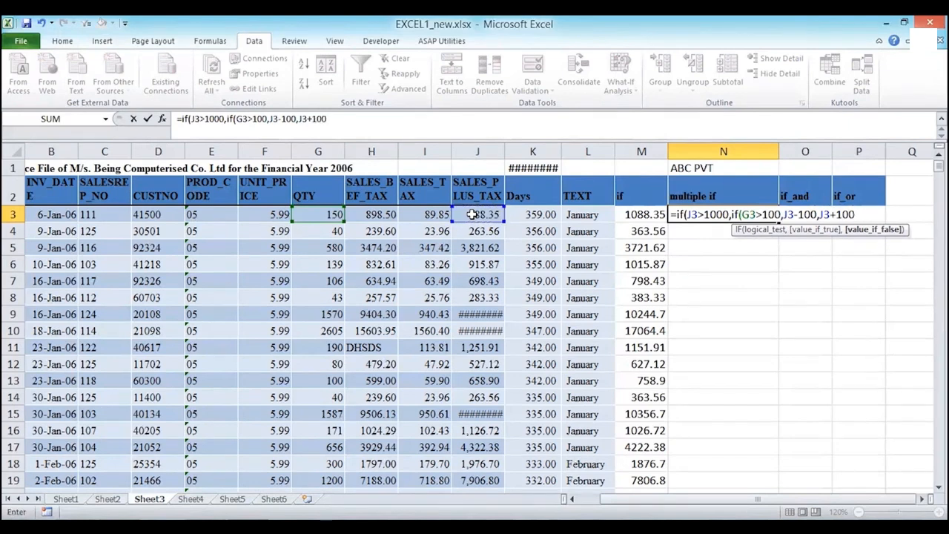
text())
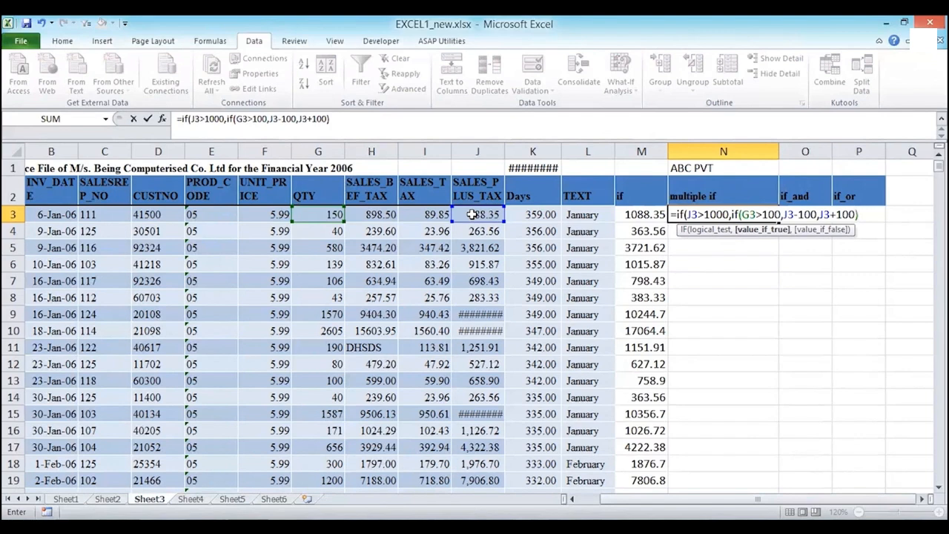
text(,)
key(BackSpace)
text())
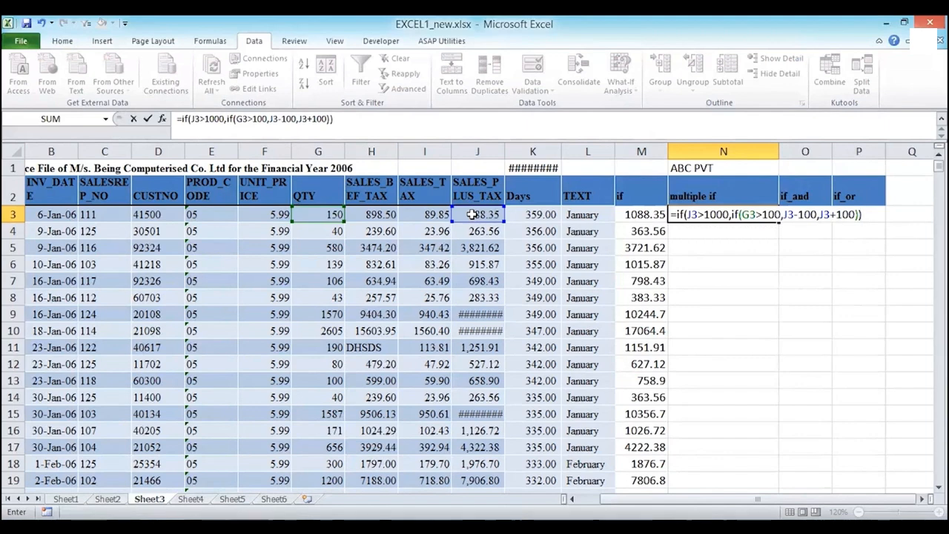
key(Return)
key(Up)
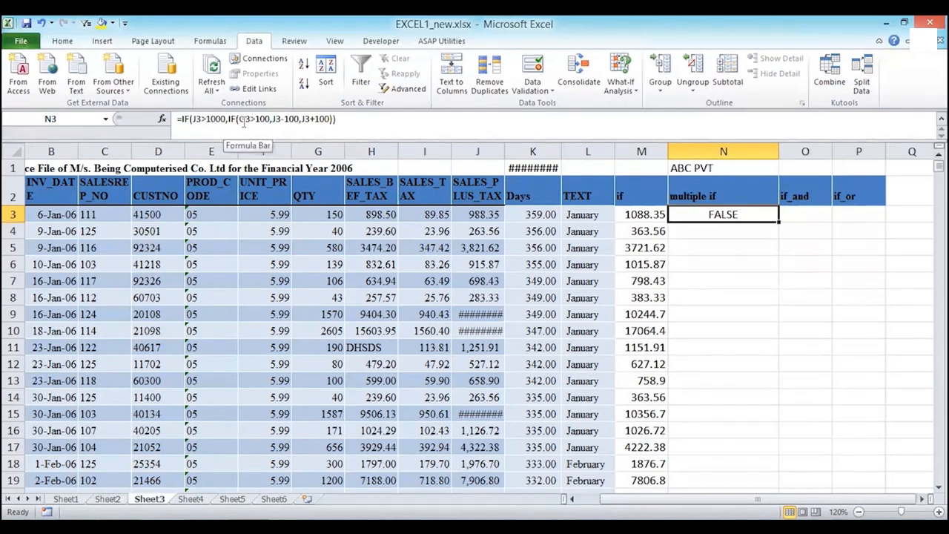
Add J3+100 as the outer IF's value if false in N3, making =IF(J3>1000,IF(G3>100,J3-100,J3+100),J3+100)
click(346, 120)
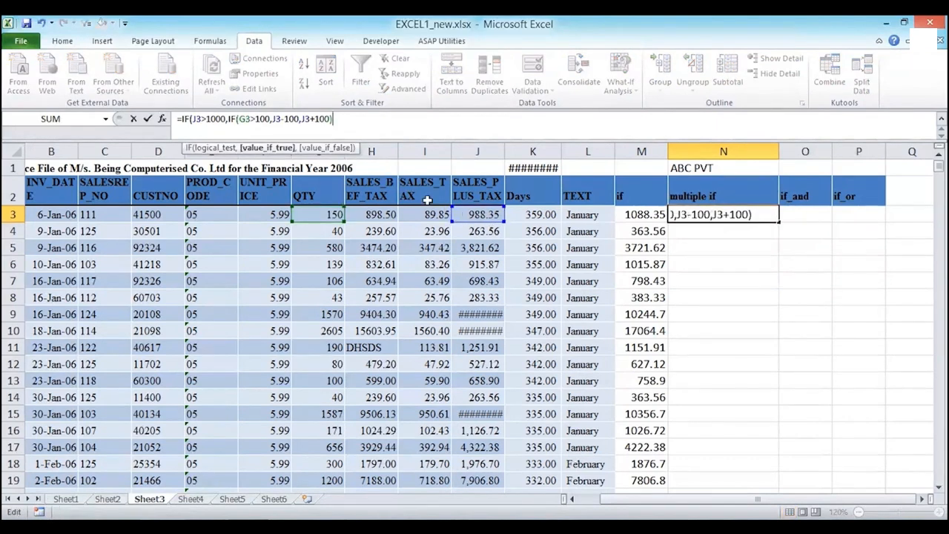
key(Return)
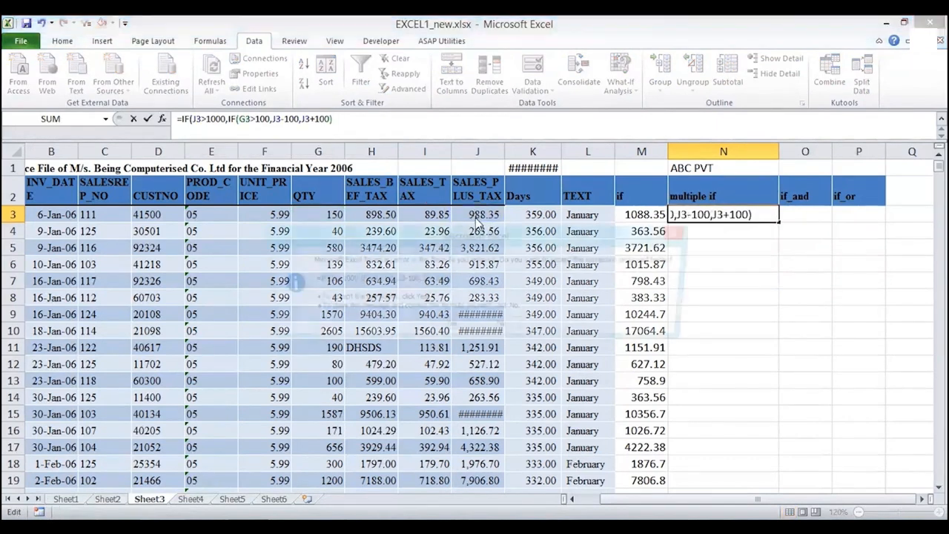
click(511, 329)
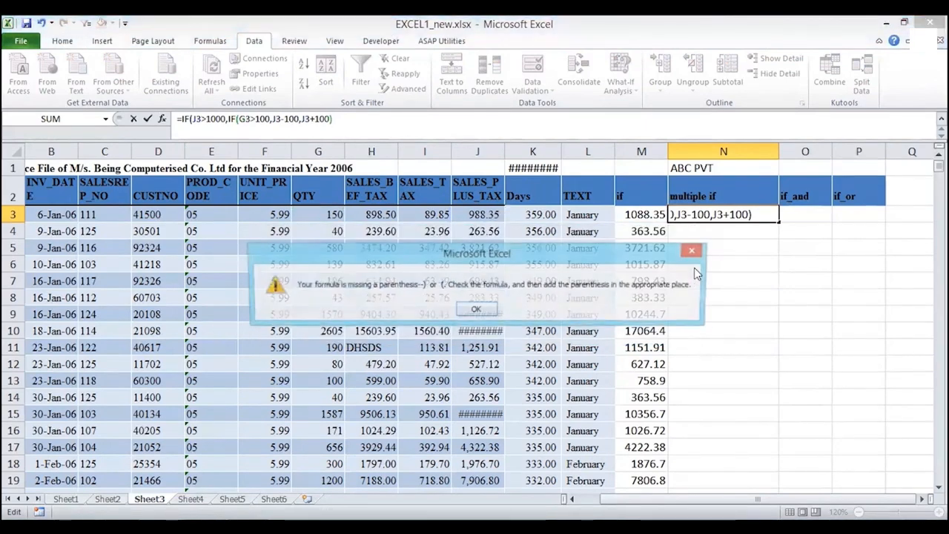
click(688, 251)
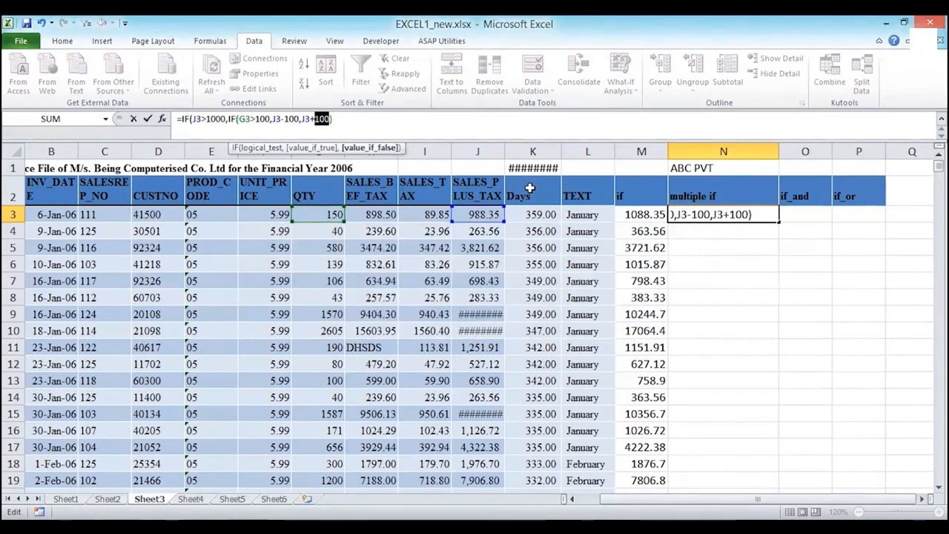
click(365, 118)
text(,)
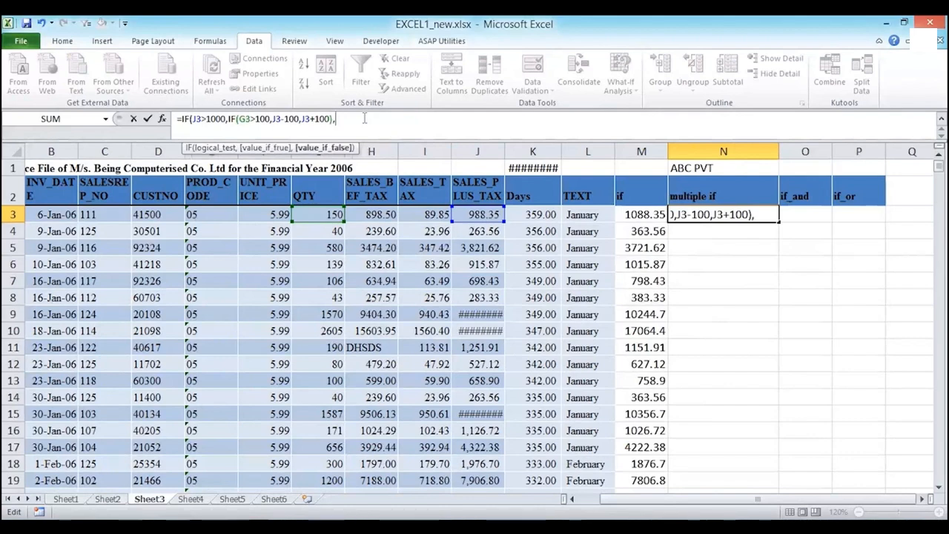
click(478, 214)
text(+100)
key(Return)
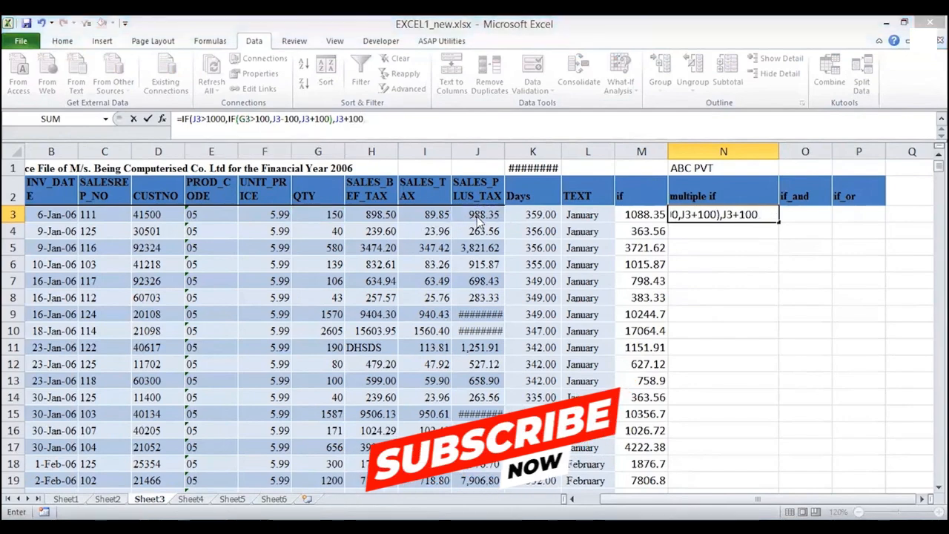
key(Return)
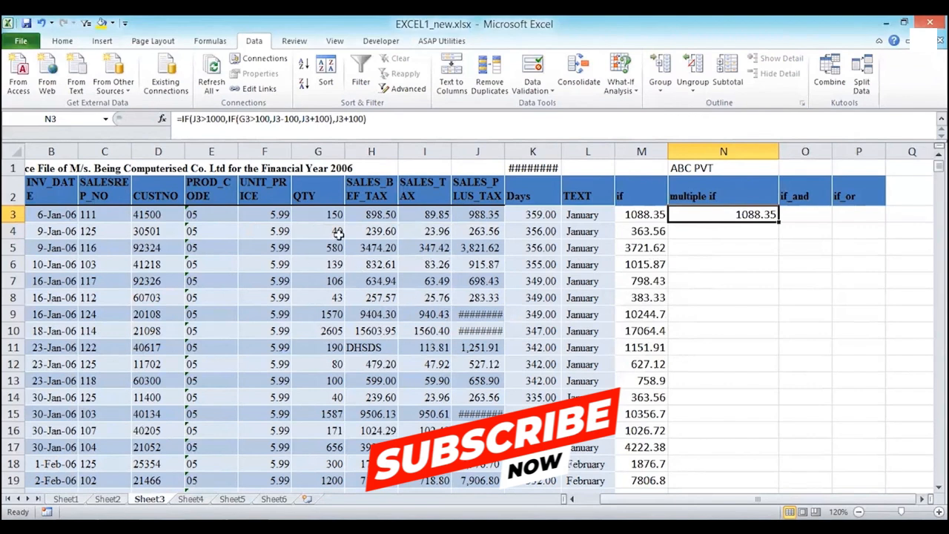
Fill the nested IF formula from N3 down the whole "multiple if" column
click(479, 214)
key(Left)
key(Left)
key(Left)
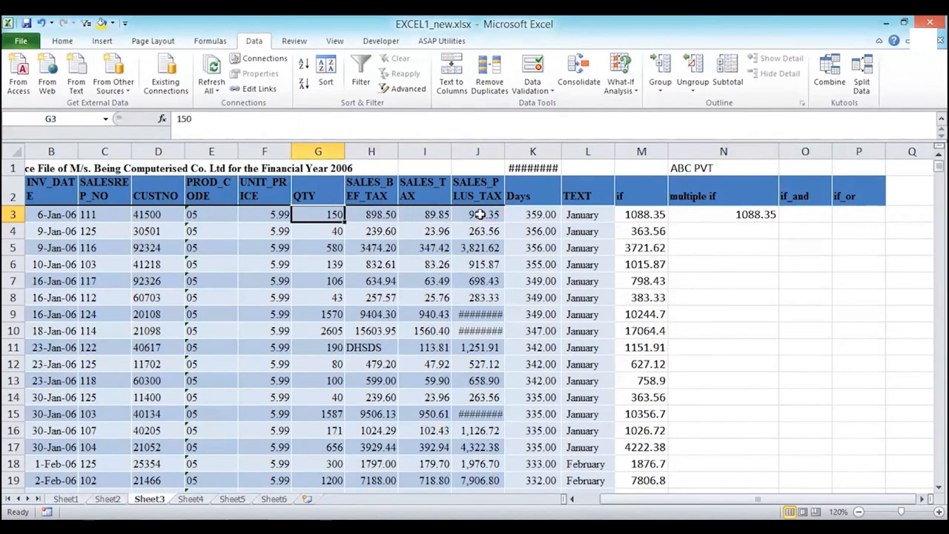
click(755, 214)
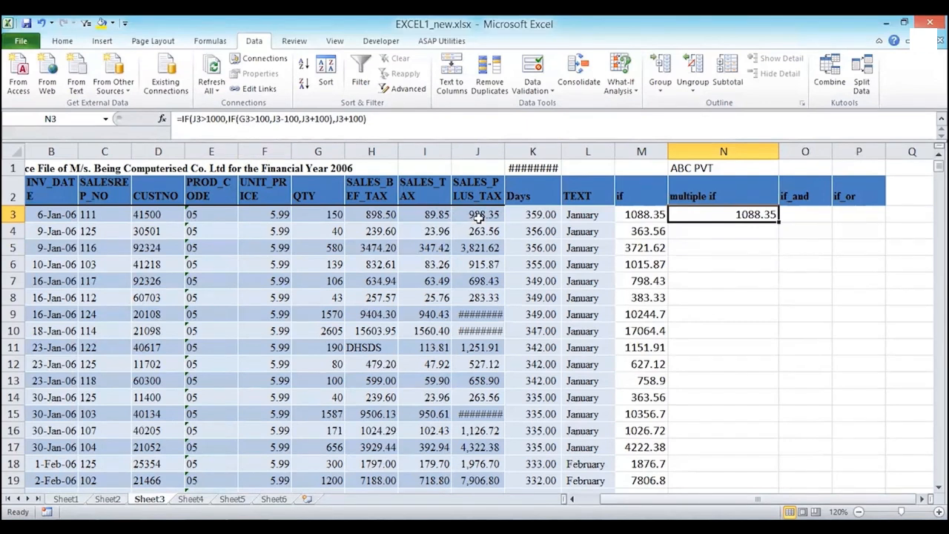
drag(777, 219, 779, 220)
double_click(778, 220)
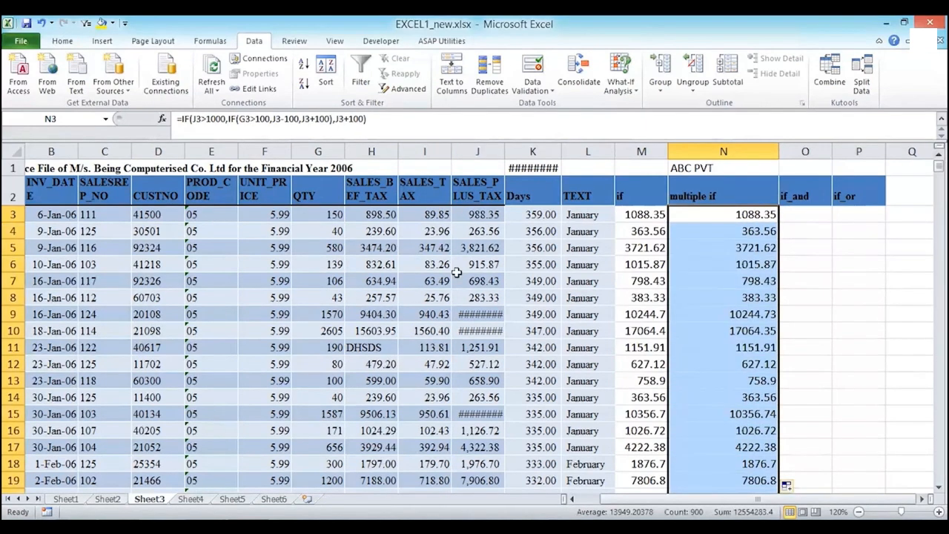
Set J3 to 1,088 to test the nested IF formula in N3, and undo the change
click(485, 213)
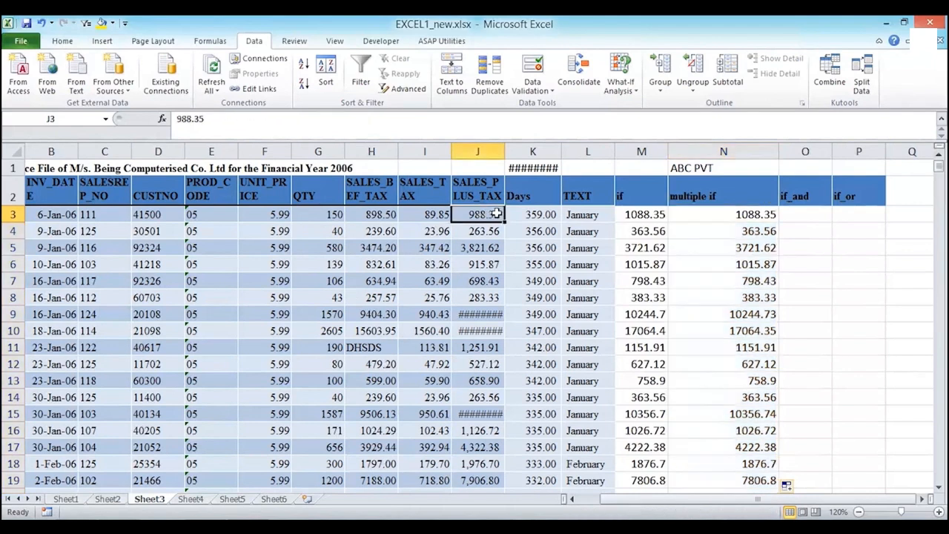
text(1)
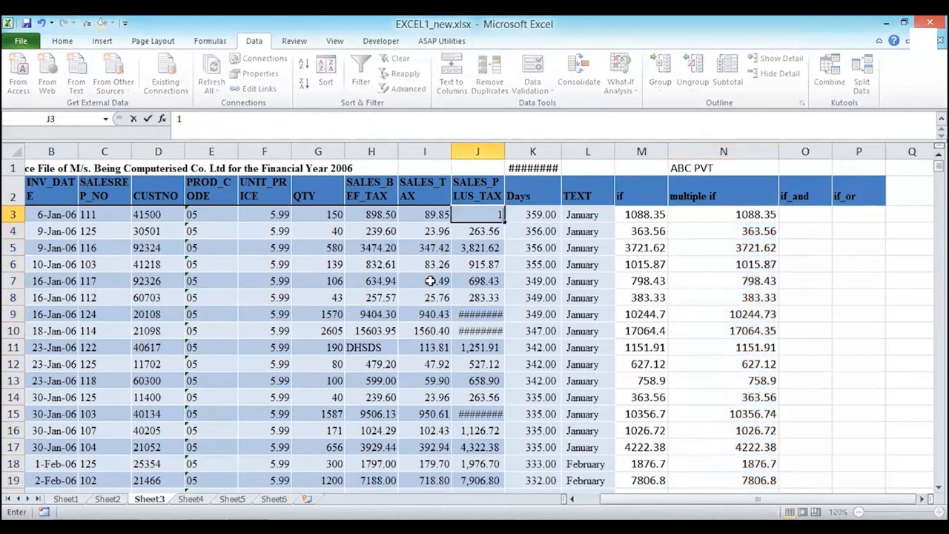
text(,088)
key(Return)
key(Up)
key(Right)
key(Right)
key(Right)
key(Right)
key(Right)
key(Left)
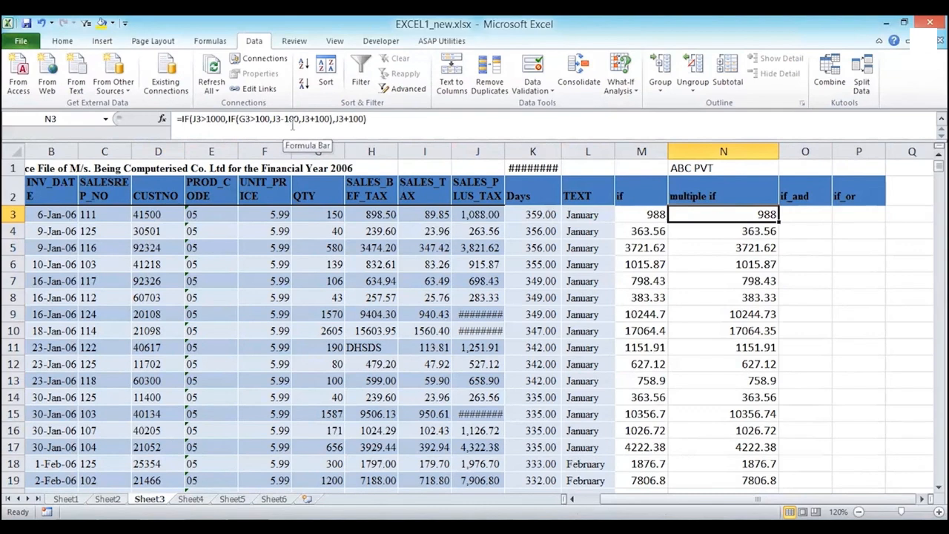
key(ctrl+z)
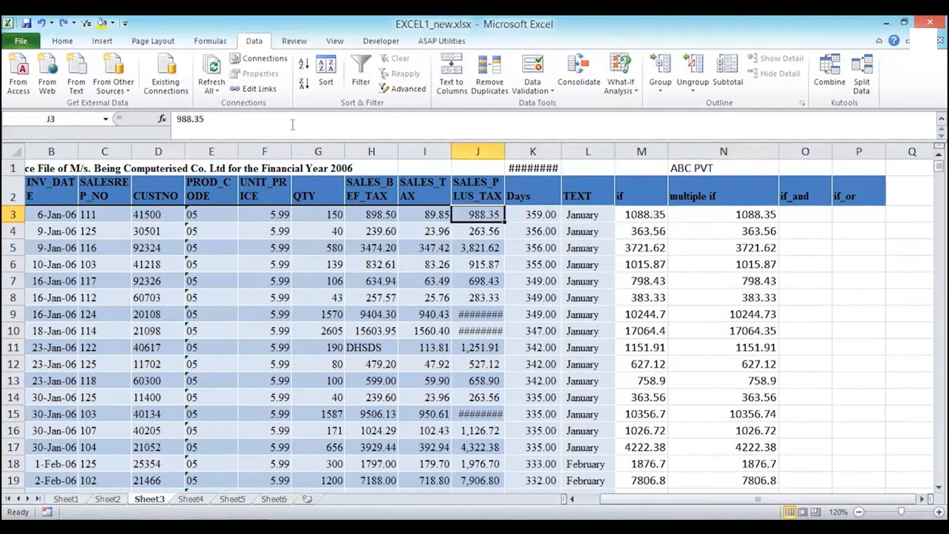
Examine the arguments and cell references of the nested IF formula in N3
key(Right)
key(Right)
key(Right)
key(Right)
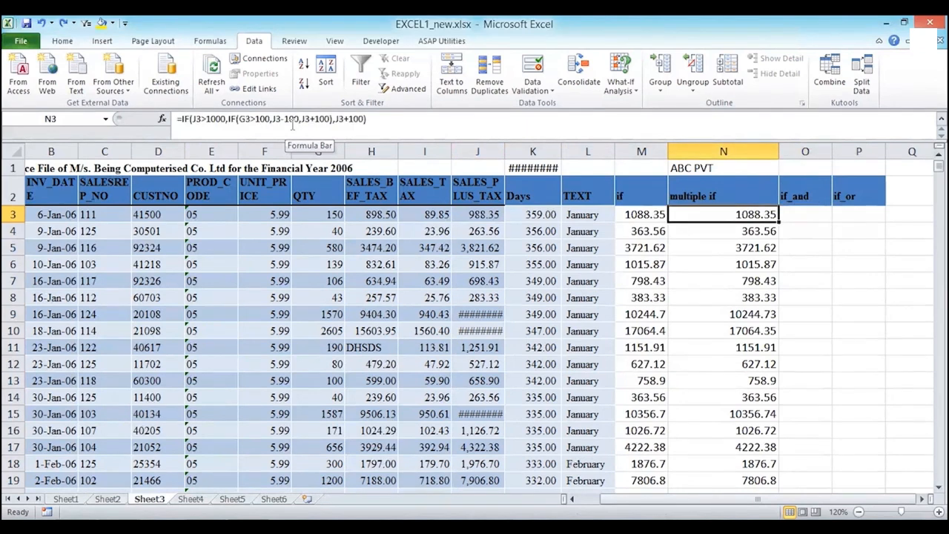
key(F2)
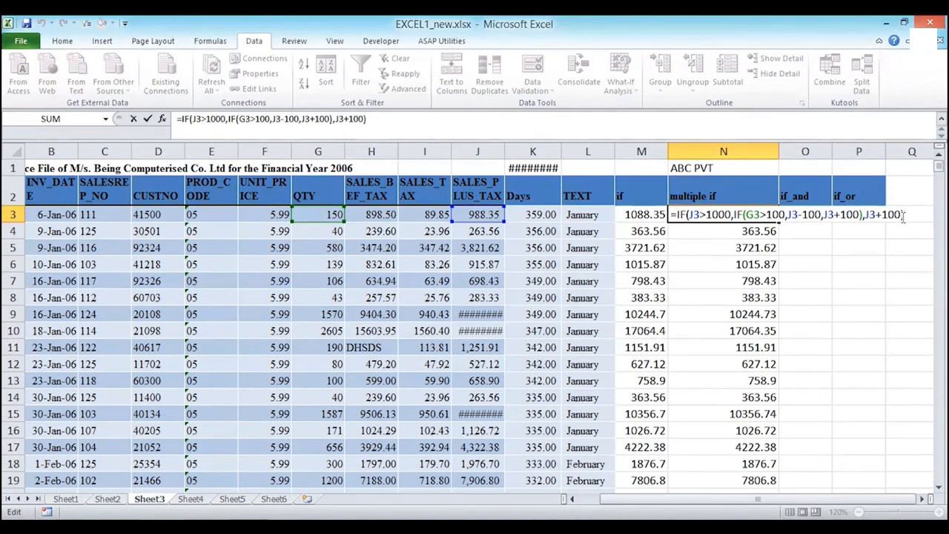
key(Return)
key(Up)
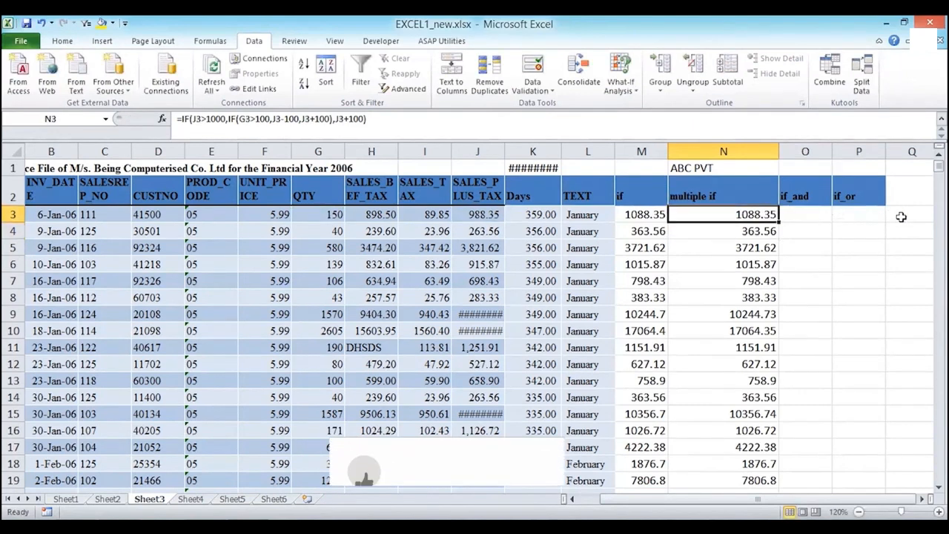
key(Right)
key(Right)
key(Left)
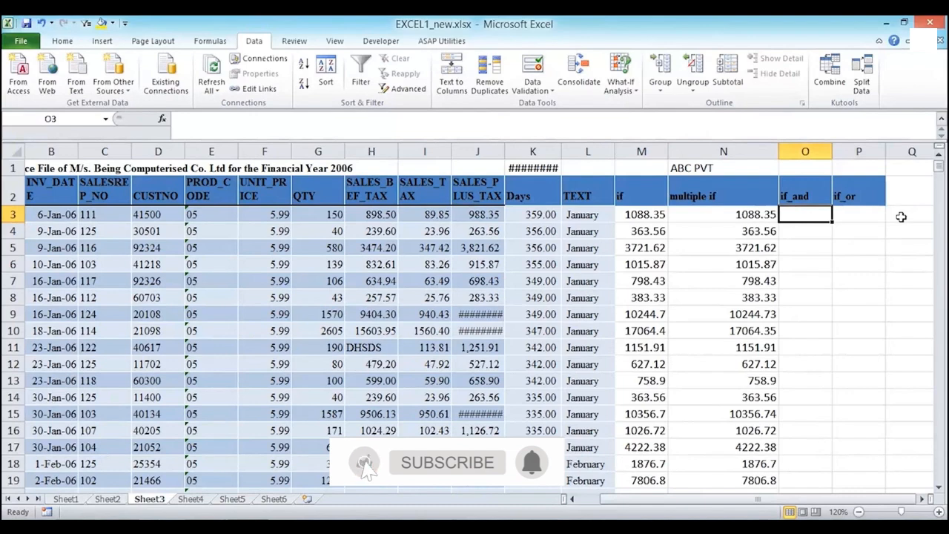
text(=i)
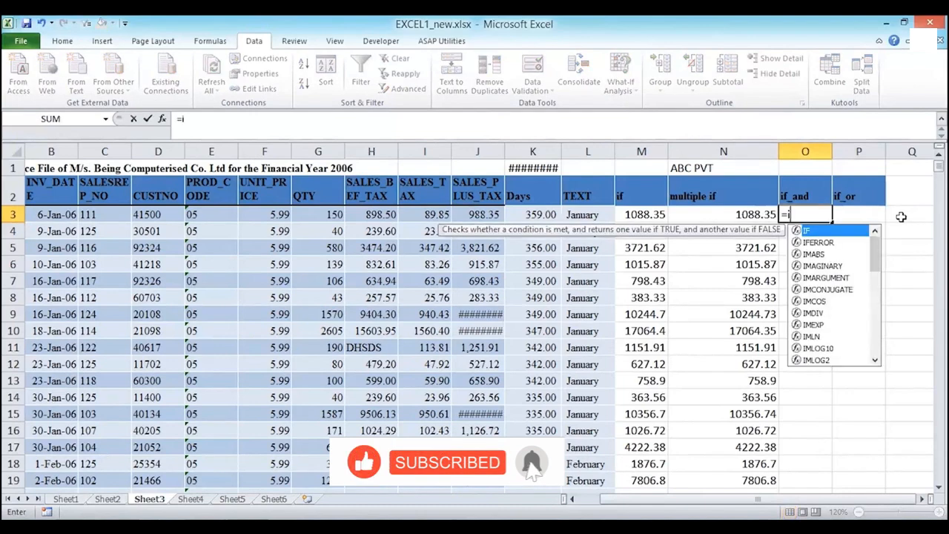
text(f()
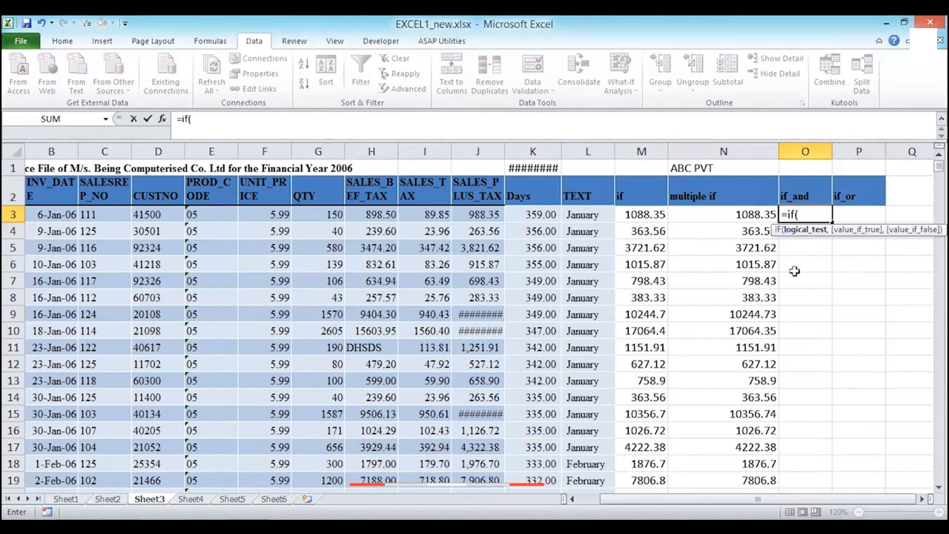
key(Escape)
Enter =AND(J3>1000,G3>150) in O3 and fill it down the whole if_and column
text(=)
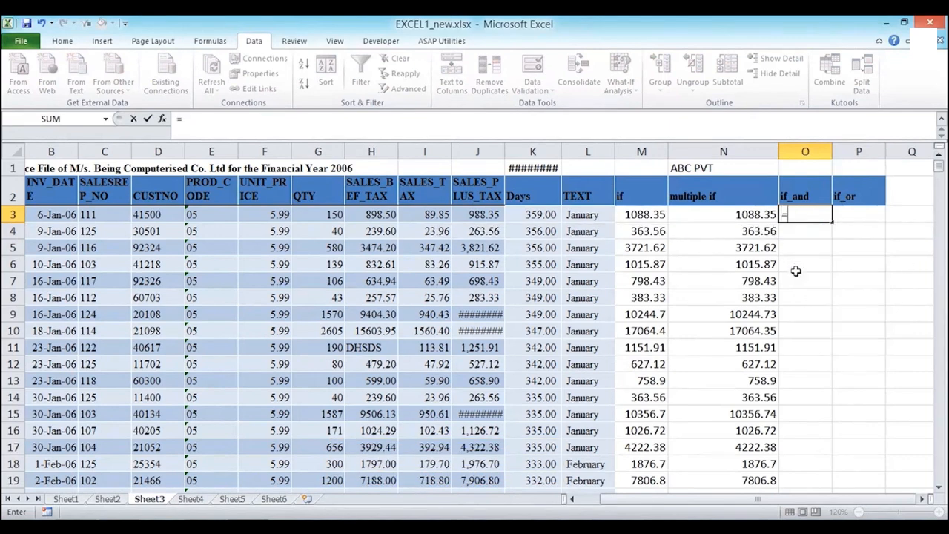
text(and()
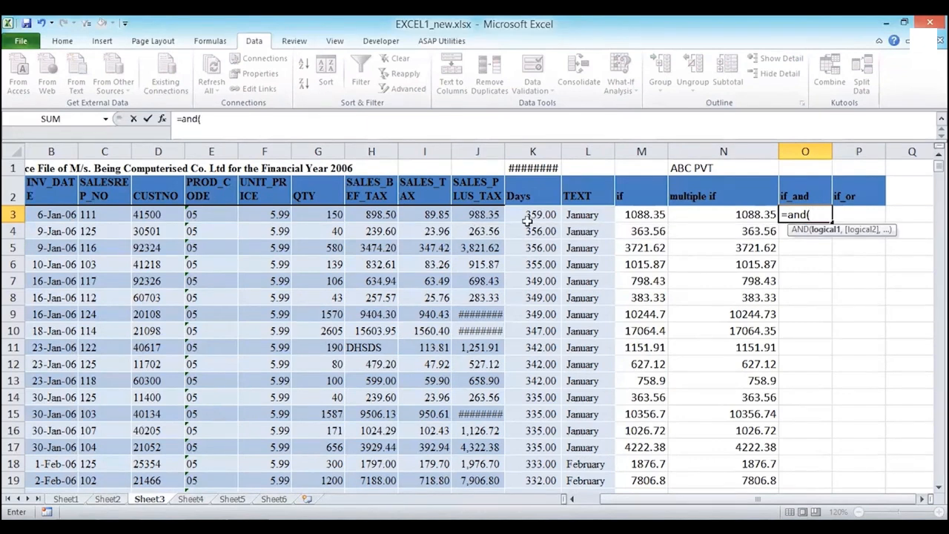
click(474, 213)
text(>10)
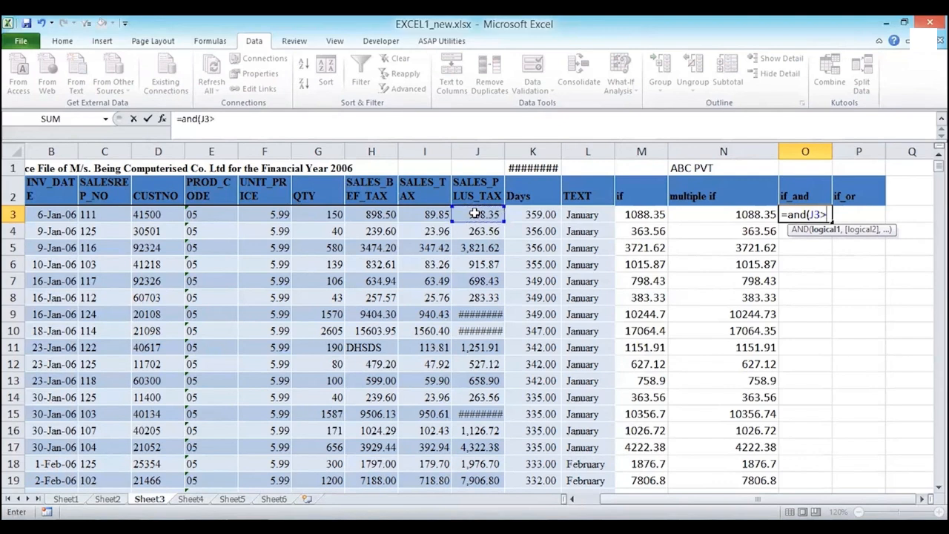
text(00,)
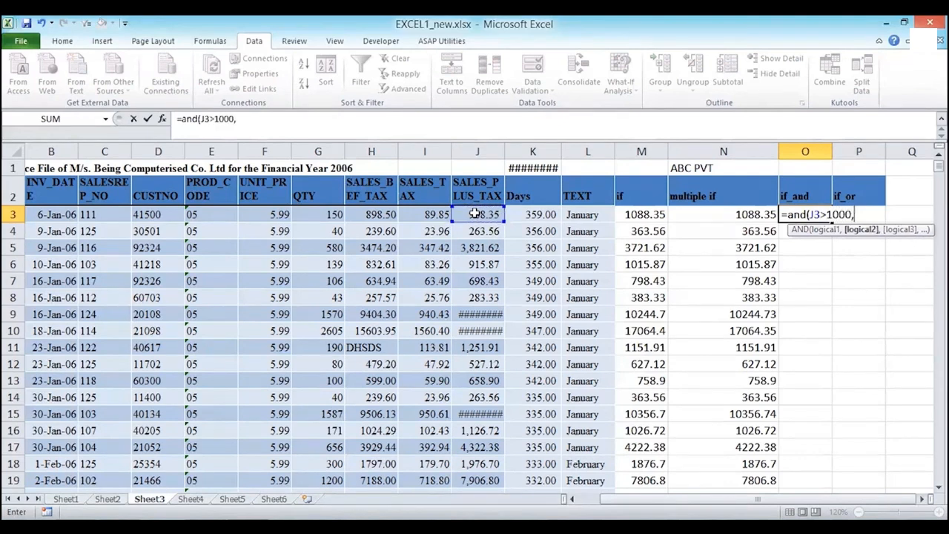
click(332, 214)
text(>1)
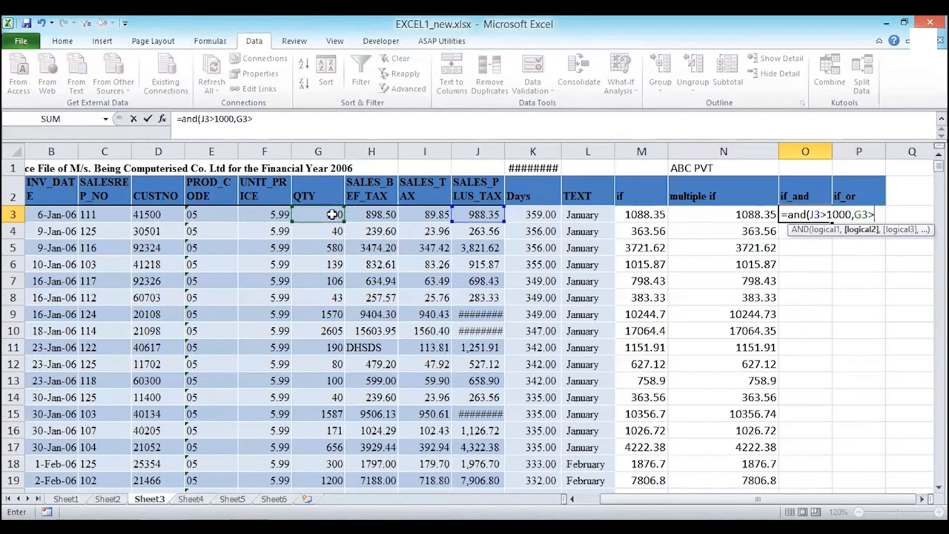
text(50)
key(Return)
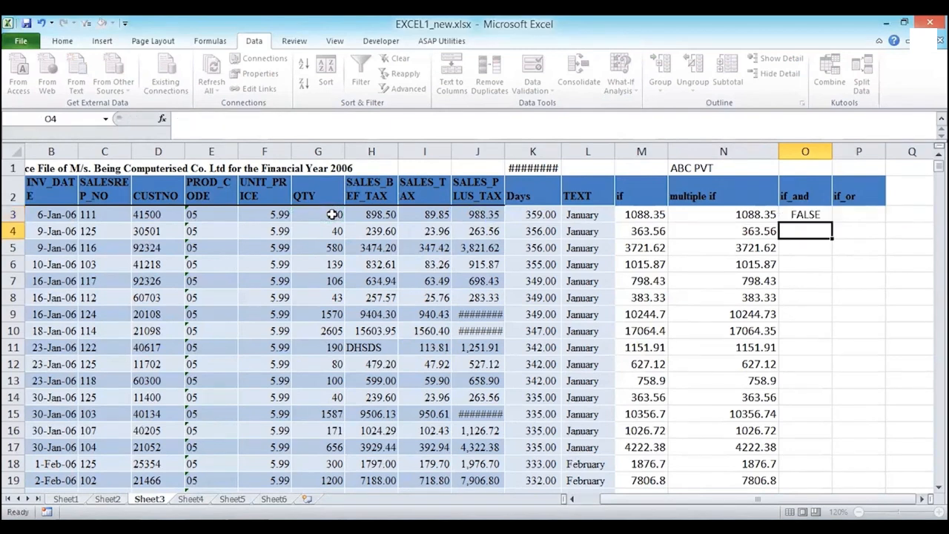
key(Up)
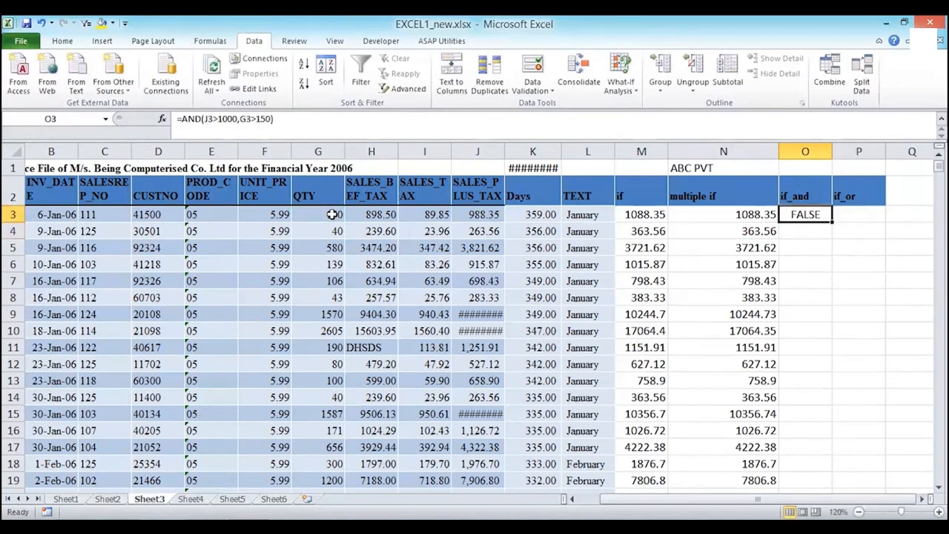
double_click(831, 222)
Check the AND result in O5 against the sales-plus-tax and quantity values in row 5
click(801, 251)
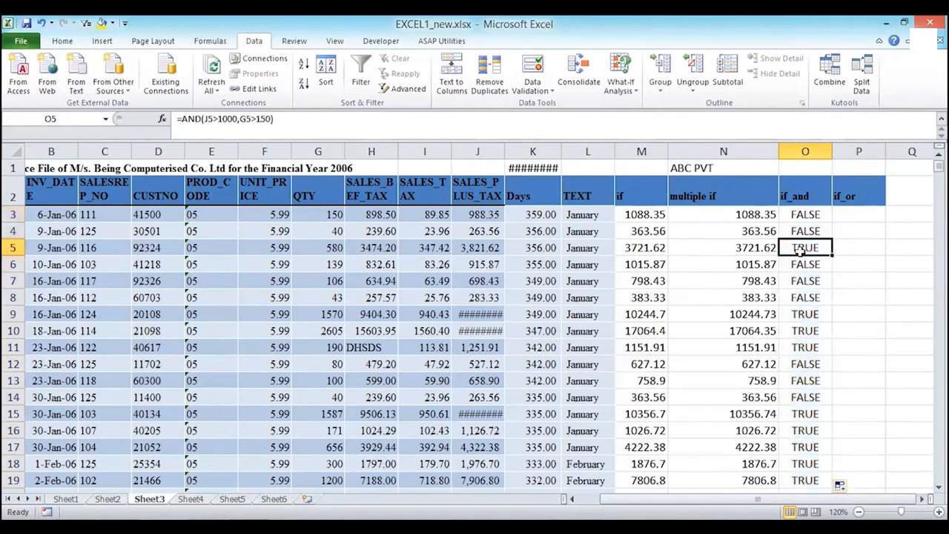
key(Left)
key(Left)
key(Left)
key(Left)
key(Left)
key(Left)
key(Left)
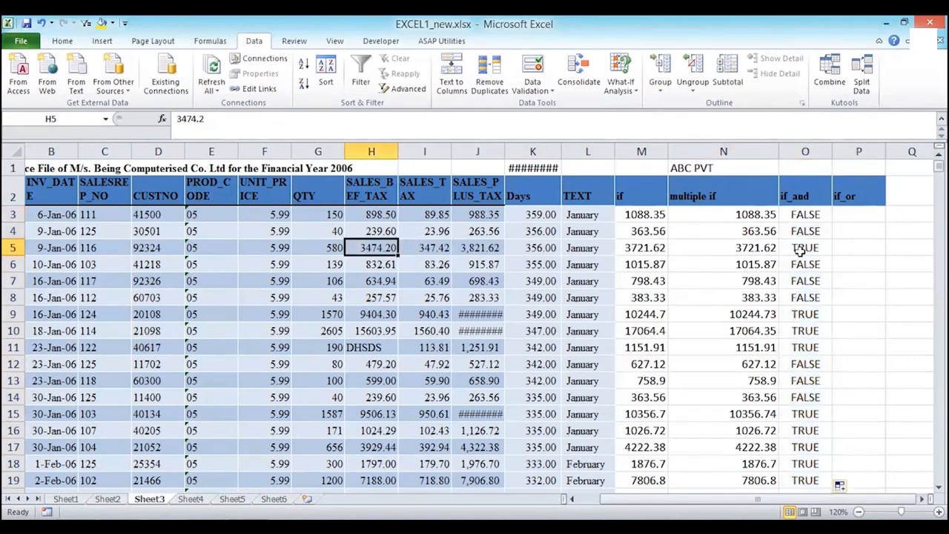
key(Left)
key(Right)
key(Right)
key(Right)
key(Right)
key(Right)
key(Right)
key(Right)
key(Right)
Rename the if_and column header in O2 as AND
key(Up)
key(Up)
key(Up)
text(and)
key(BackSpace)
key(BackSpace)
key(BackSpace)
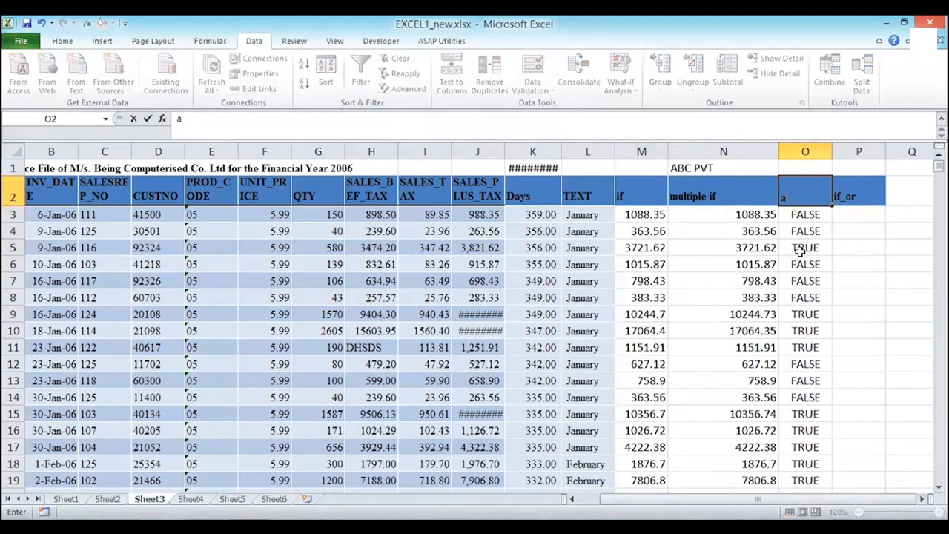
text(AND)
key(Return)
Rename the header in M2 as IF and the header in N2 as MUTIPLE IF
key(Up)
key(Right)
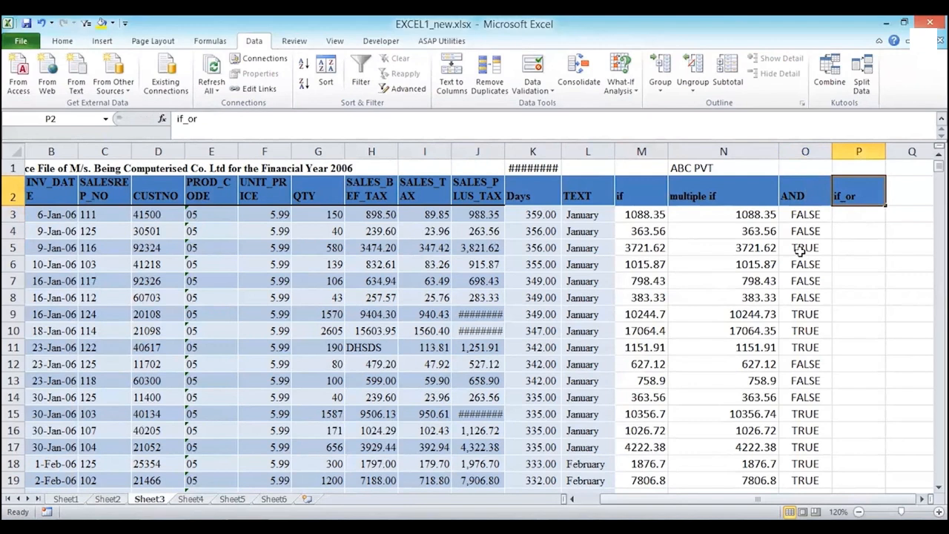
key(Left)
key(Left)
key(Left)
text(IF)
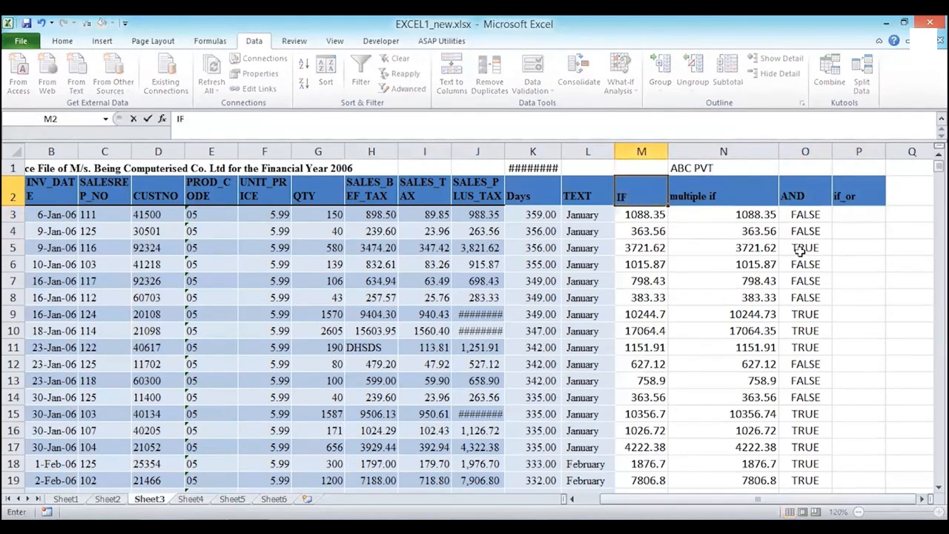
key(Right)
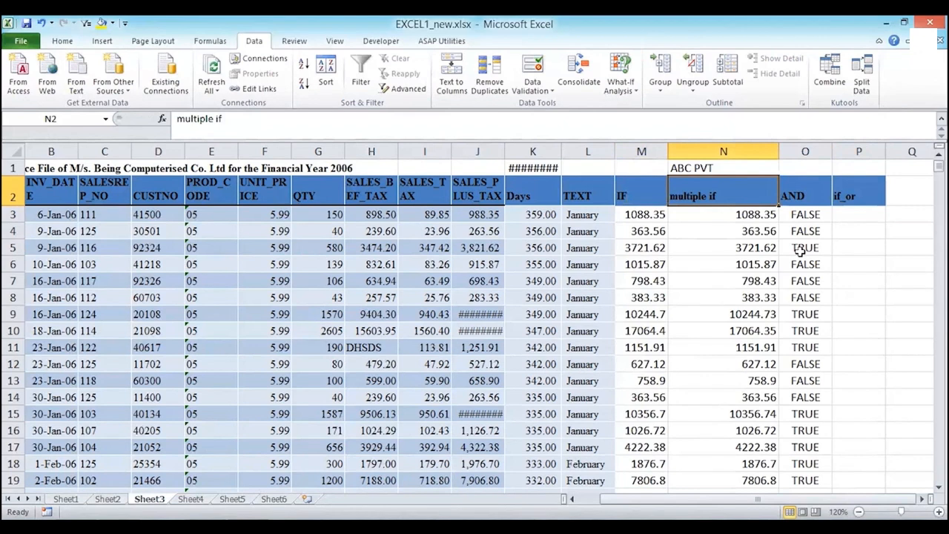
text(MUT)
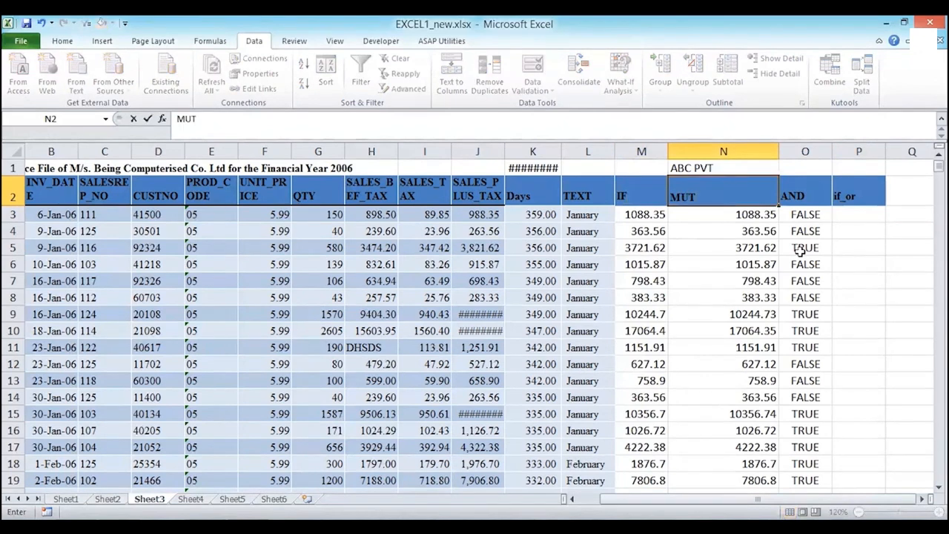
text(IPLE IF)
Rename the if_or column header in P2 as OR
key(Right)
key(Right)
text(OR)
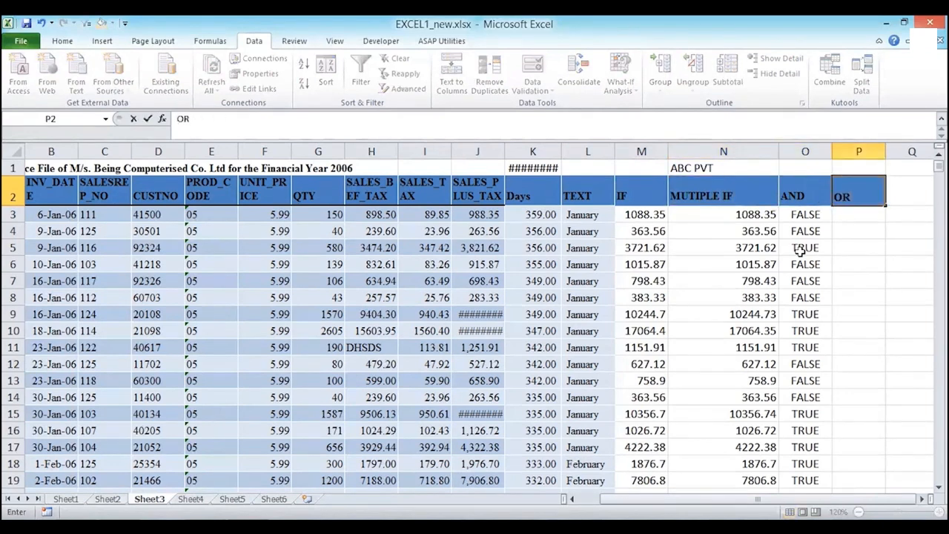
key(Return)
Enter the formula =OR(J3>1000,G3>150) in P3
text(=)
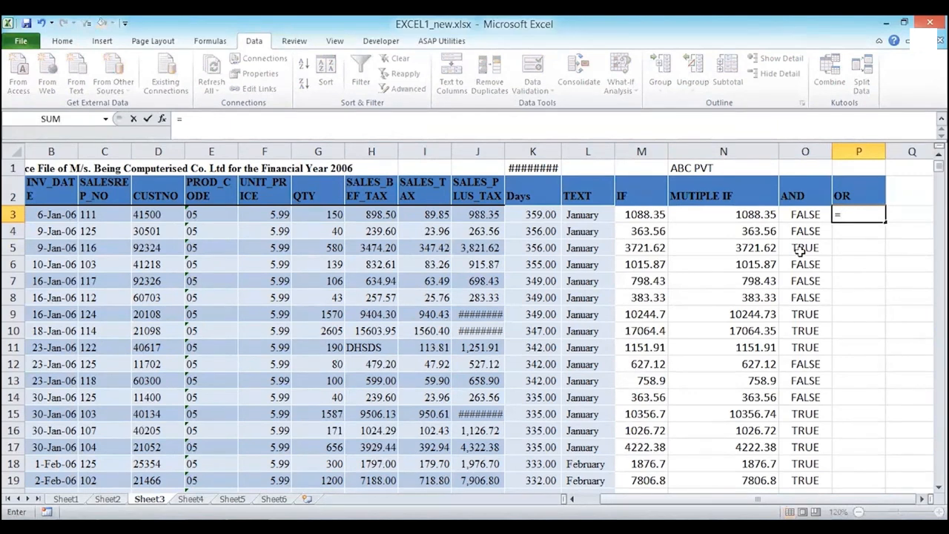
text(OR()
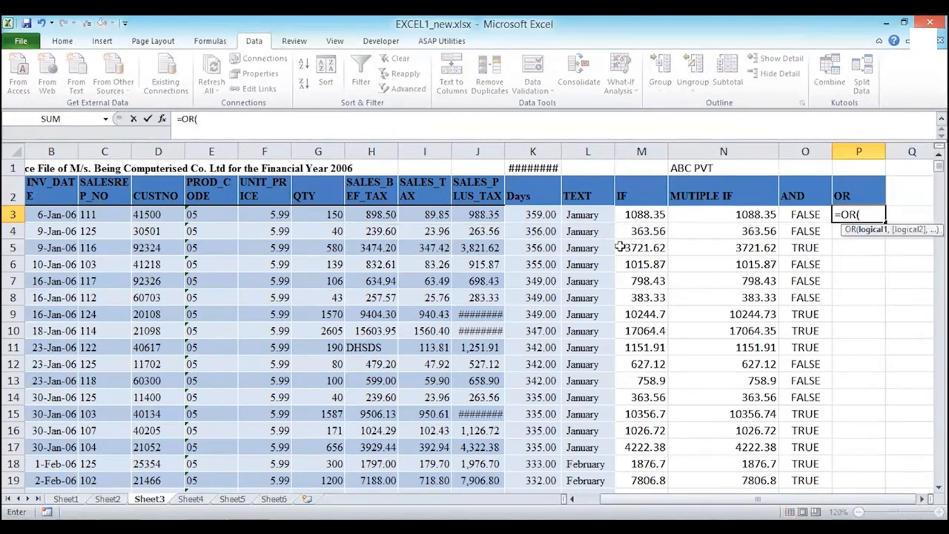
click(470, 213)
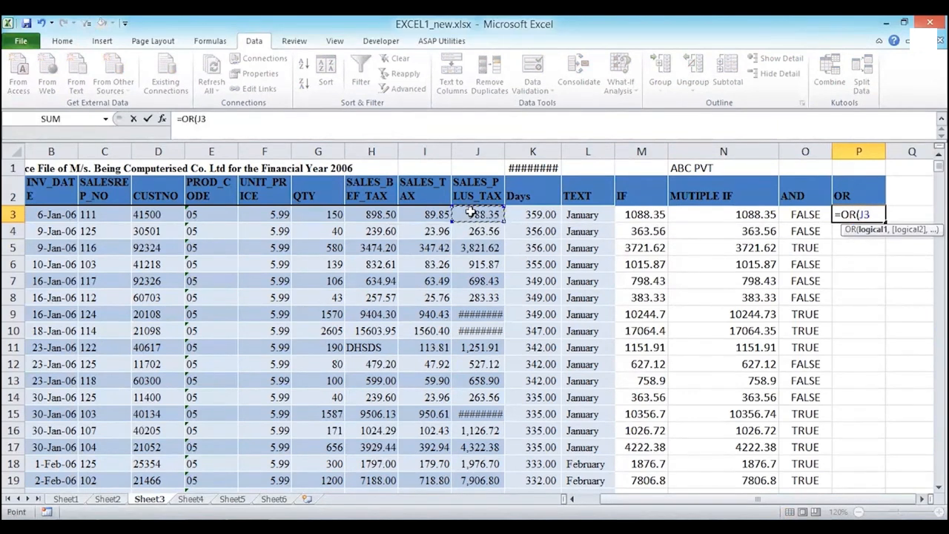
text(>1000,)
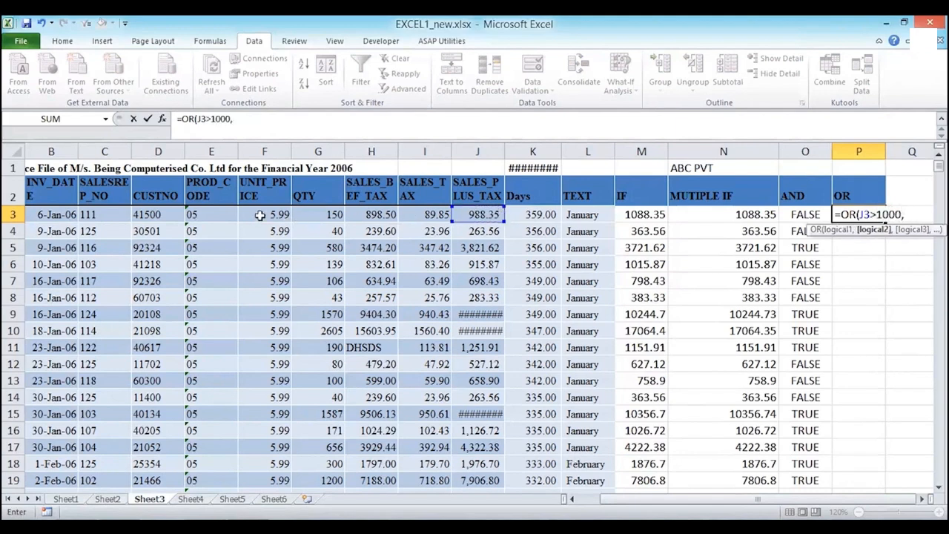
click(328, 215)
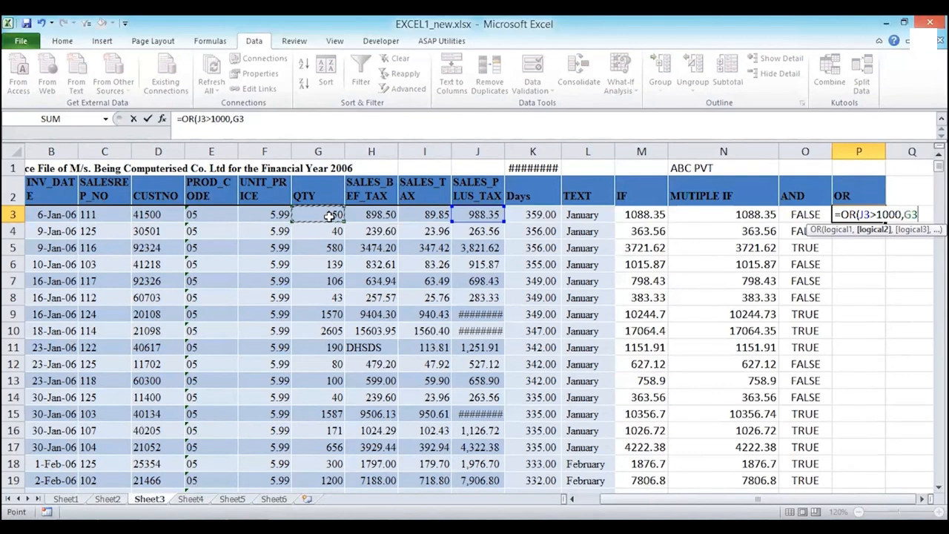
text(>150)
key(Return)
Fill the OR formula from P3 down the whole OR column
key(Up)
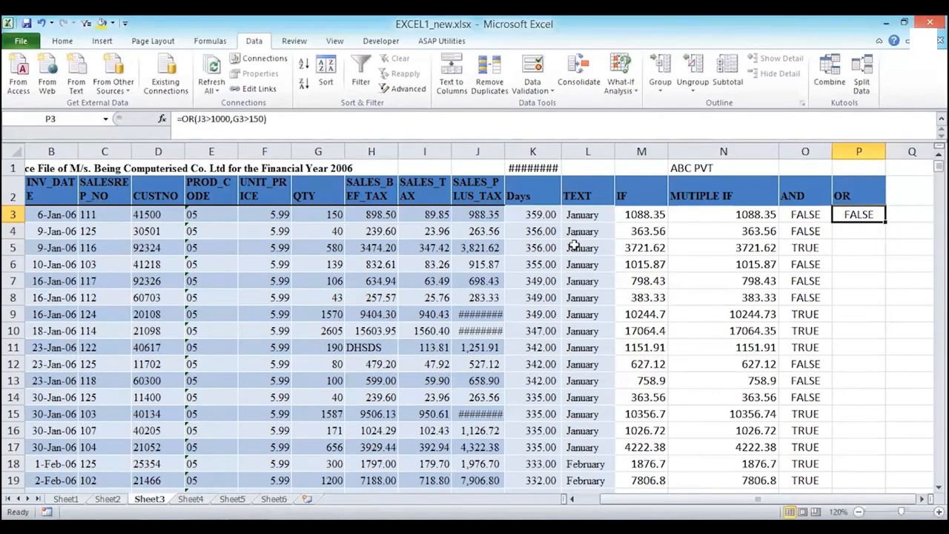
click(483, 214)
click(860, 221)
double_click(885, 221)
click(861, 248)
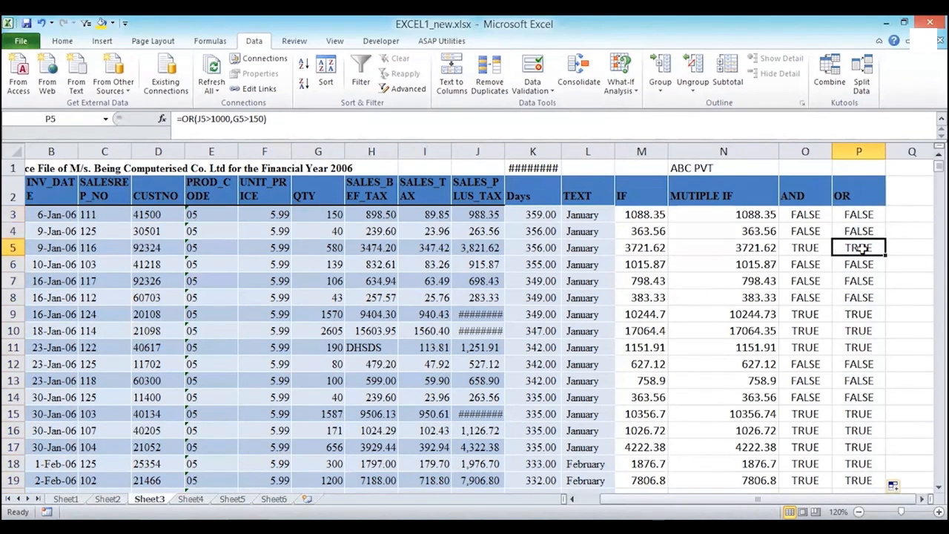
Set the first invoice row's quantity in G3 to 120 to test the AND and OR formulas
click(858, 231)
key(Up)
key(Left)
key(Left)
key(Left)
key(Left)
key(Left)
key(Left)
key(Left)
key(Left)
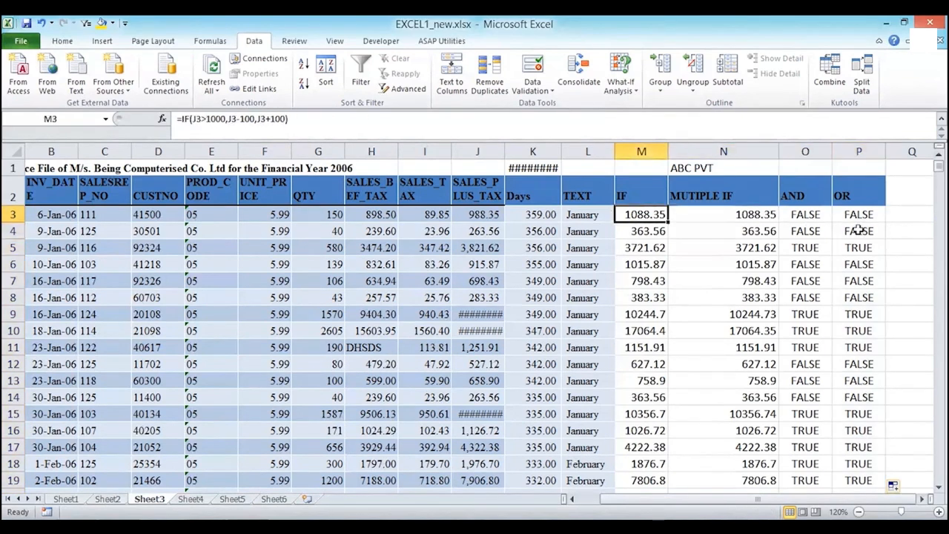
key(Right)
key(Right)
key(Right)
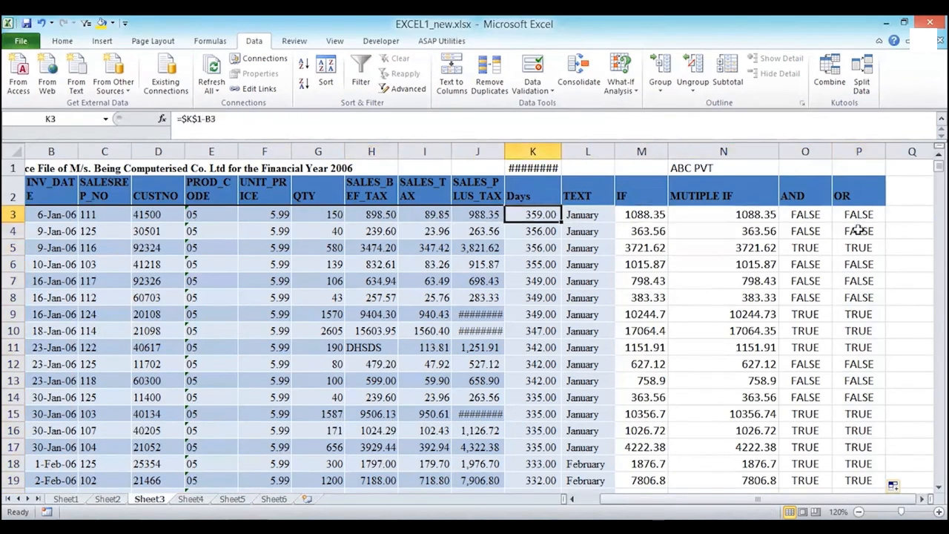
key(Left)
key(Left)
key(Left)
key(Left)
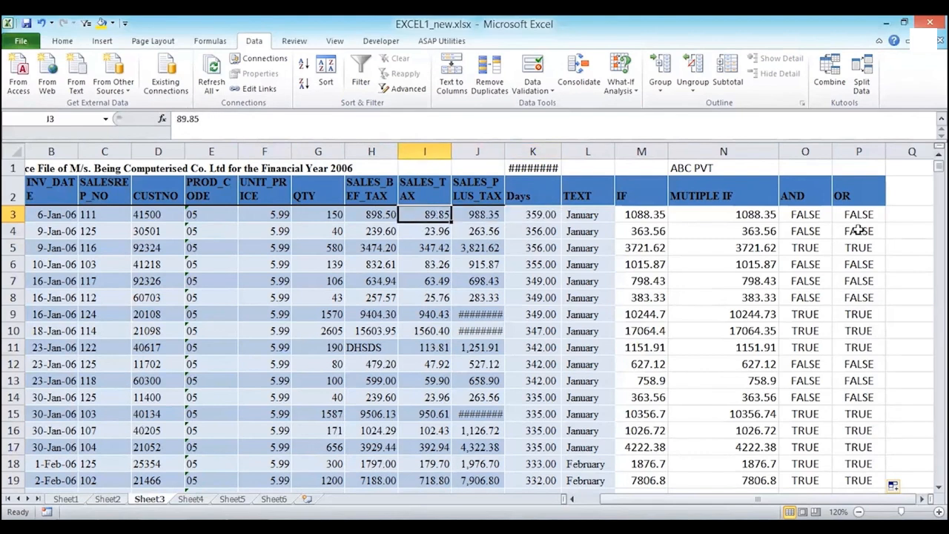
text(120)
key(Return)
Set the first invoice row's sales-plus-tax value in J3 to 1088
key(Up)
key(Right)
key(Right)
key(Right)
text(100)
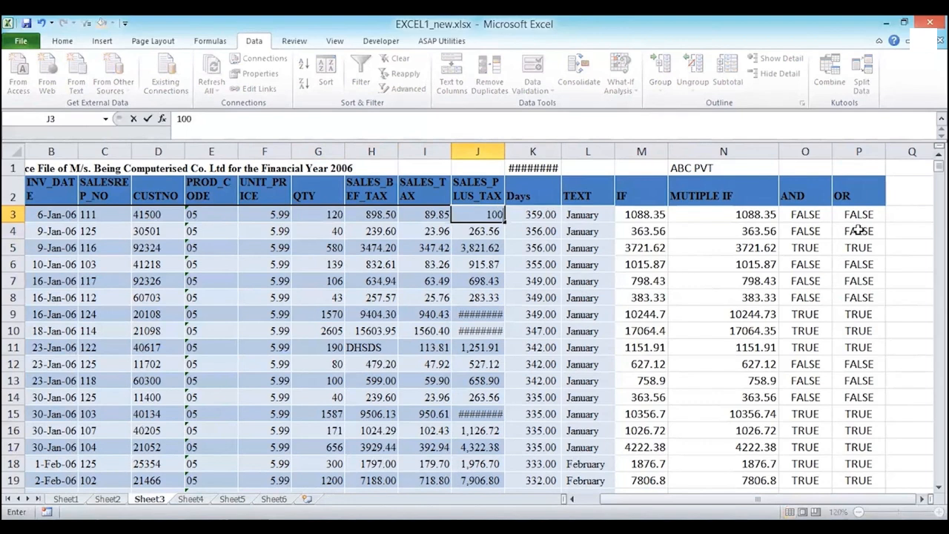
key(BackSpace)
text(88)
key(Return)
key(Up)
Compare the AND and OR results in row 3 with the sales-plus-tax value in J3 and the quantity in G3
key(Right)
key(Right)
key(Right)
key(Right)
key(Right)
key(Right)
key(Left)
key(Left)
key(Left)
key(Left)
key(Left)
key(Left)
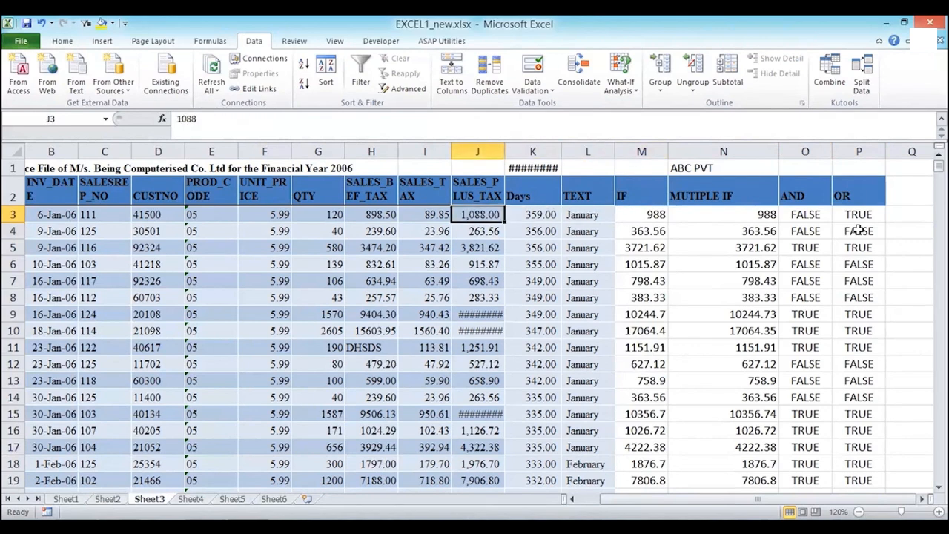
key(Left)
key(Left)
key(Left)
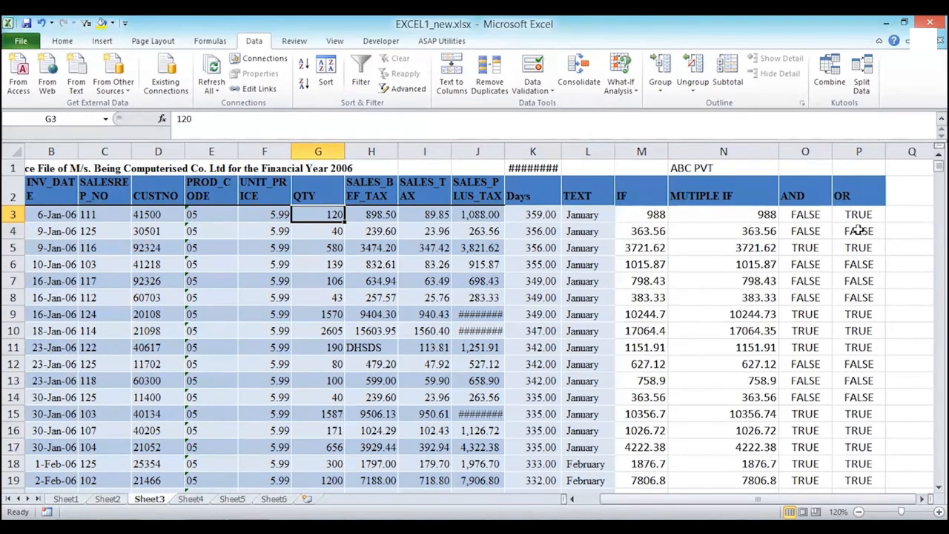
key(Right)
key(Right)
key(Right)
key(Right)
key(Right)
key(Right)
key(Right)
key(Right)
key(Right)
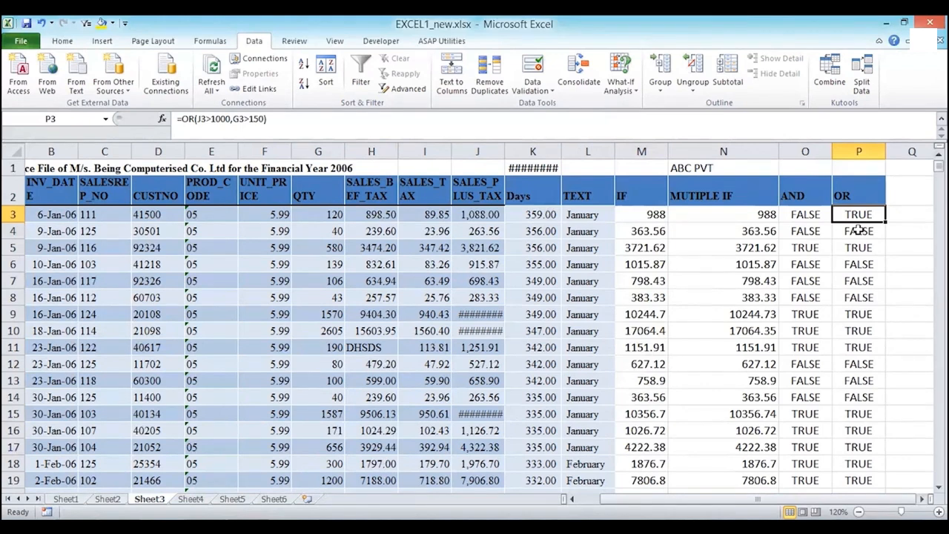
Examine the IF, multiple IF, AND and OR formulas in M3 to P3
key(Up)
key(Up)
key(Left)
key(Left)
key(Left)
key(Down)
key(Down)
key(Right)
key(Right)
key(Right)
key(Left)
key(Right)
Add K3>300 as a third condition to the OR formula in P3
click(271, 118)
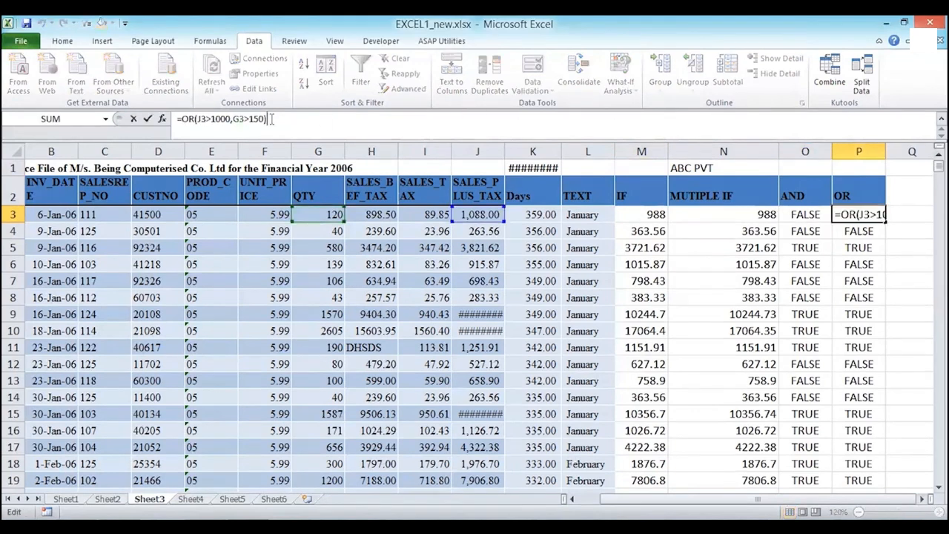
key(BackSpace)
text(,)
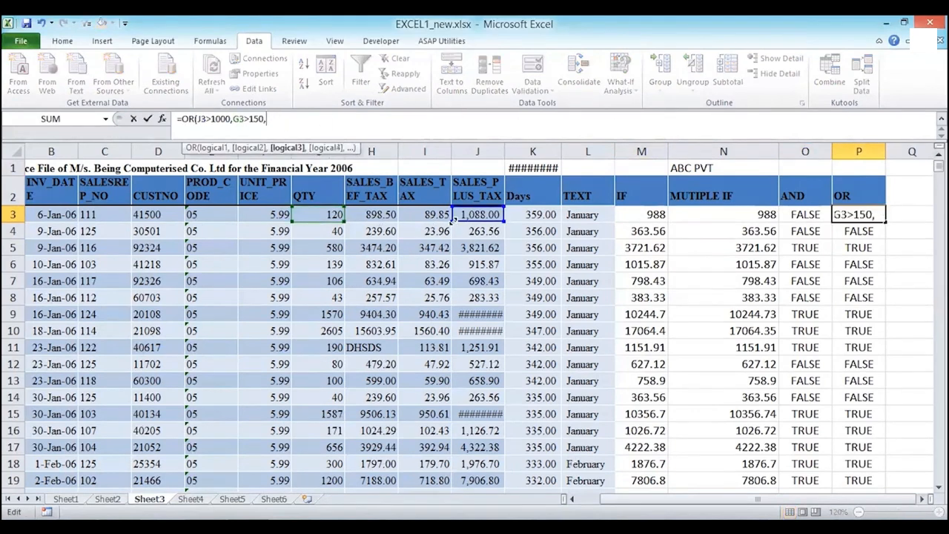
click(541, 214)
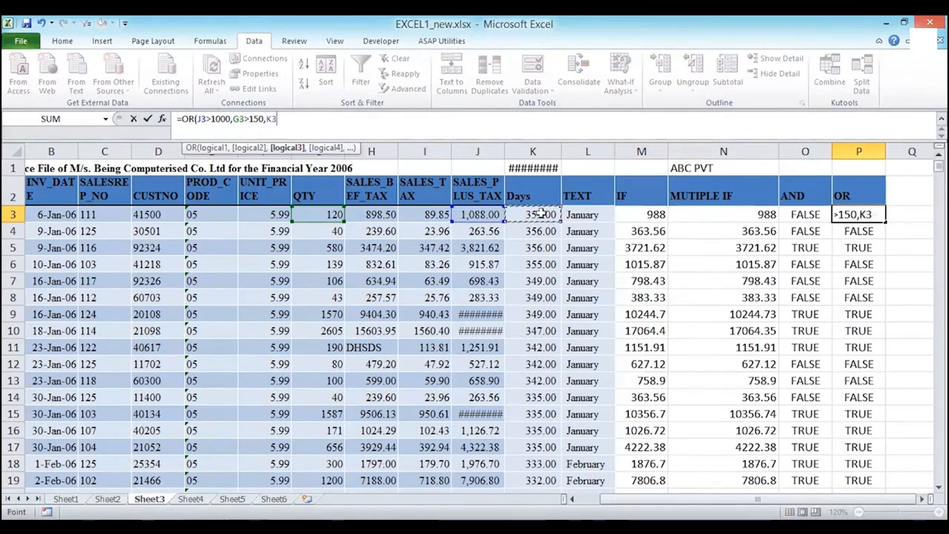
text(>300))
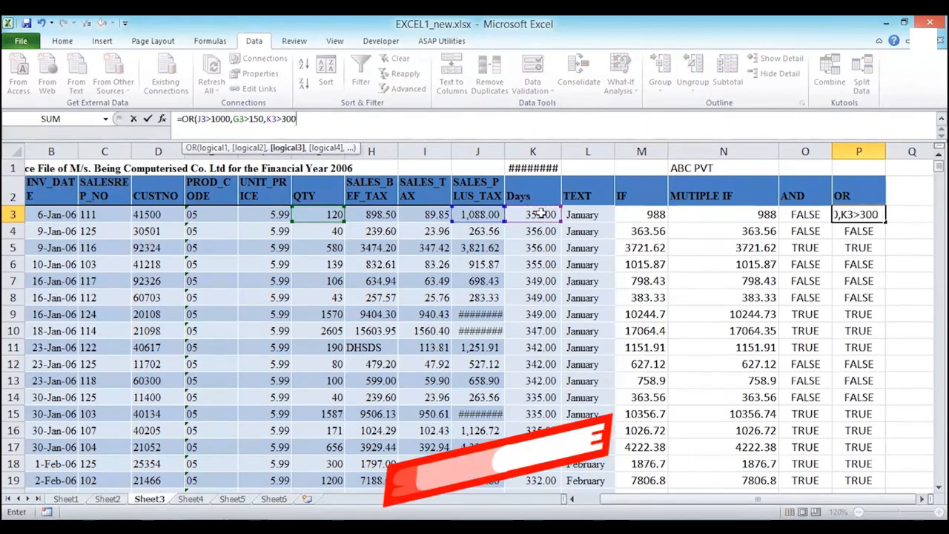
key(Return)
key(Up)
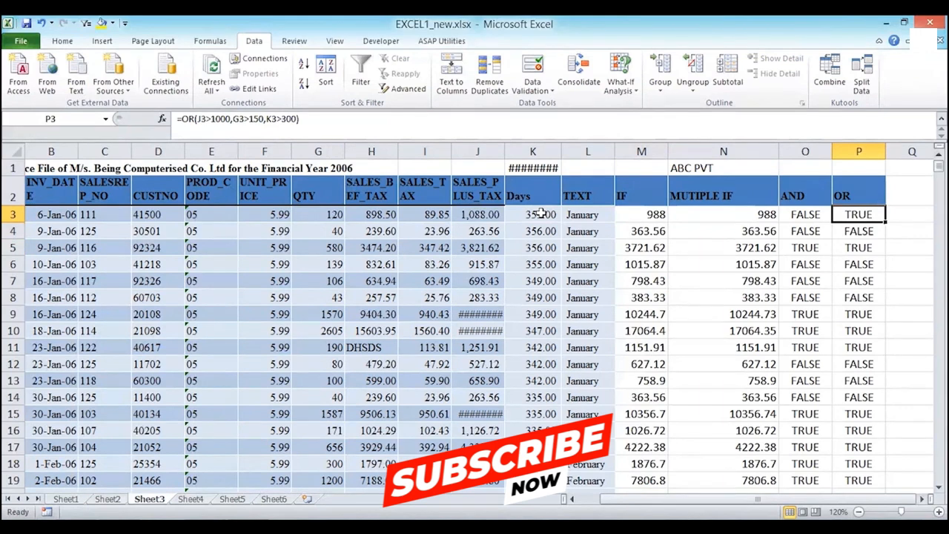
Set the first invoice row's sales-plus-tax value in J3 to 988 to test the extended OR formula
key(Left)
key(Left)
key(Left)
key(Left)
key(Left)
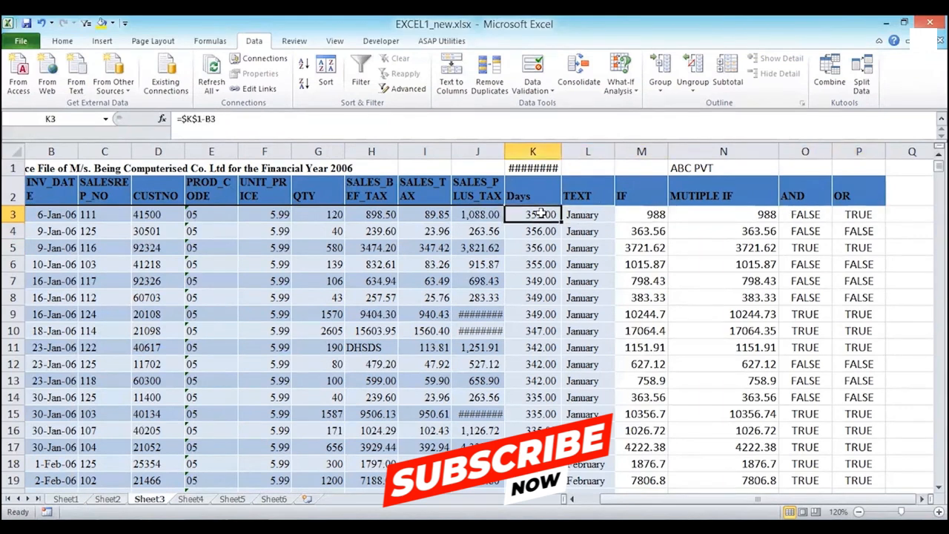
key(Left)
key(Right)
key(Left)
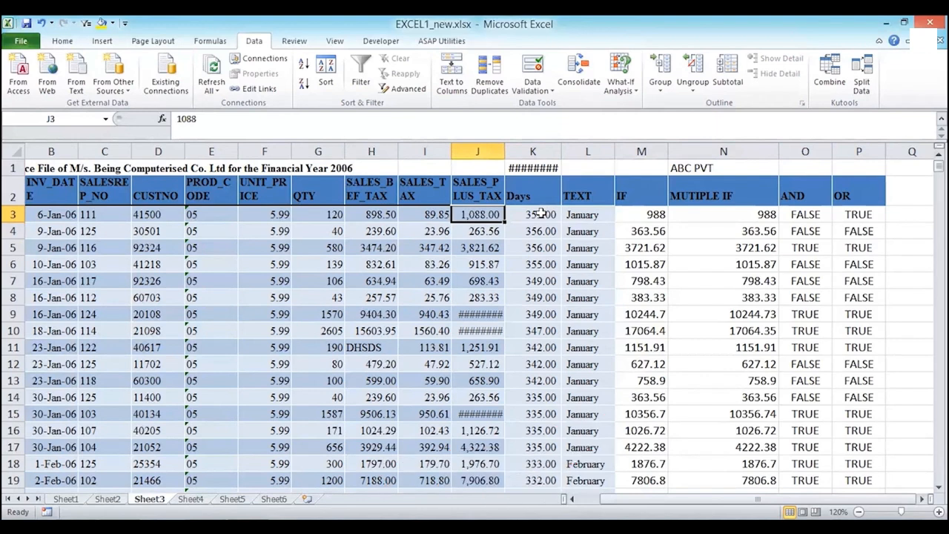
text(988)
key(Return)
key(Up)
Check row 3's OR result in P3 against the sales-plus-tax value in J3 and the days value in K3
key(Right)
key(Right)
key(Right)
key(Right)
key(Right)
key(Left)
key(Left)
key(Left)
key(Left)
key(Left)
key(Right)
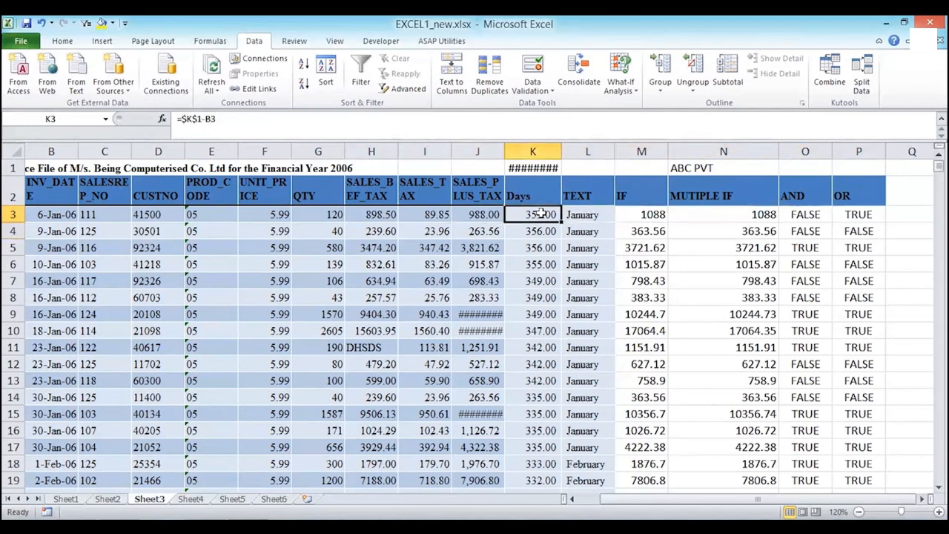
key(Right)
key(Right)
key(Right)
key(Right)
key(Right)
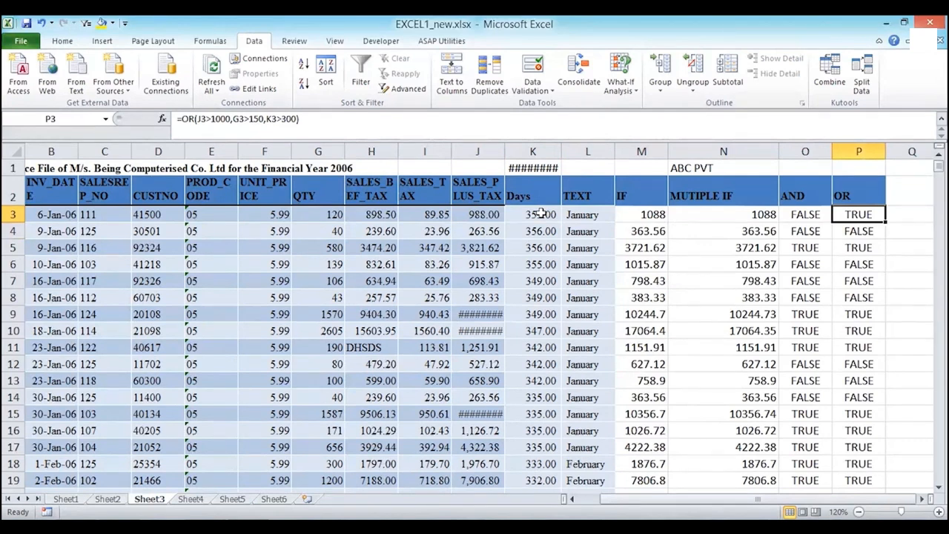
Enter the column header IF AND in Q2, next to the OR header
key(Right)
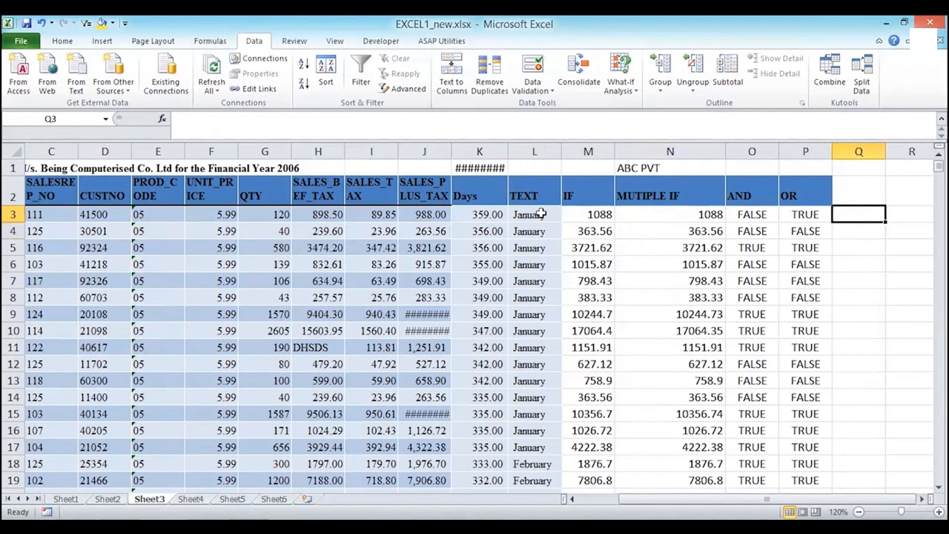
key(Up)
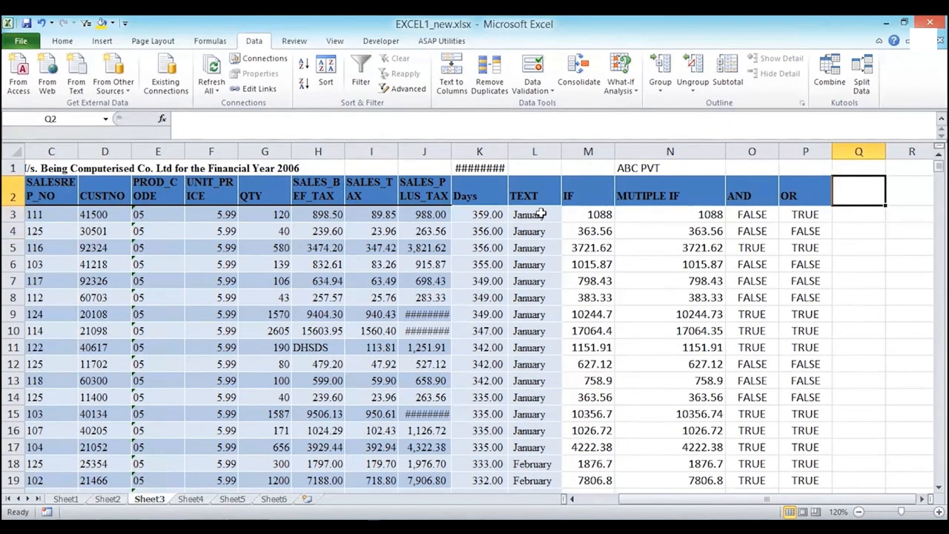
key(Left)
key(Left)
key(Left)
key(Left)
key(Right)
key(Right)
key(Right)
key(Right)
text(IF AND)
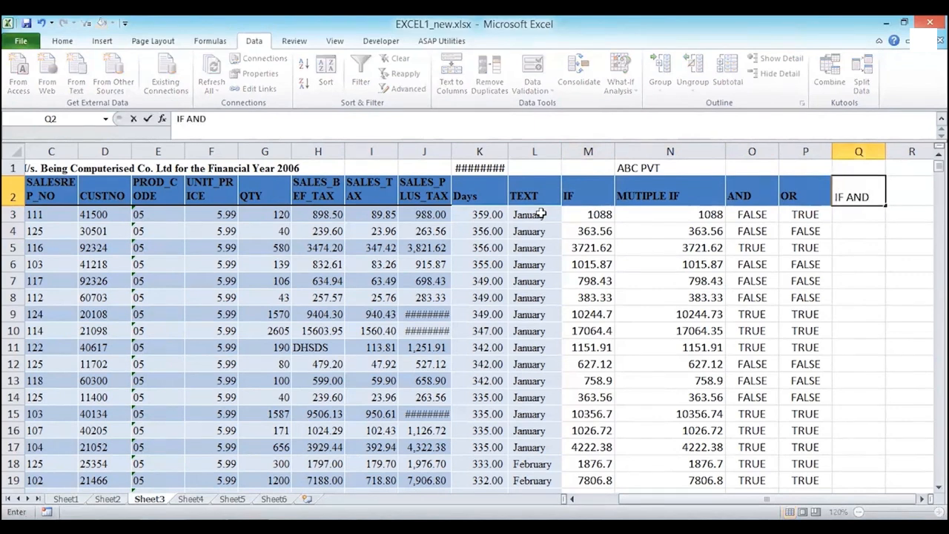
key(Return)
text(=)
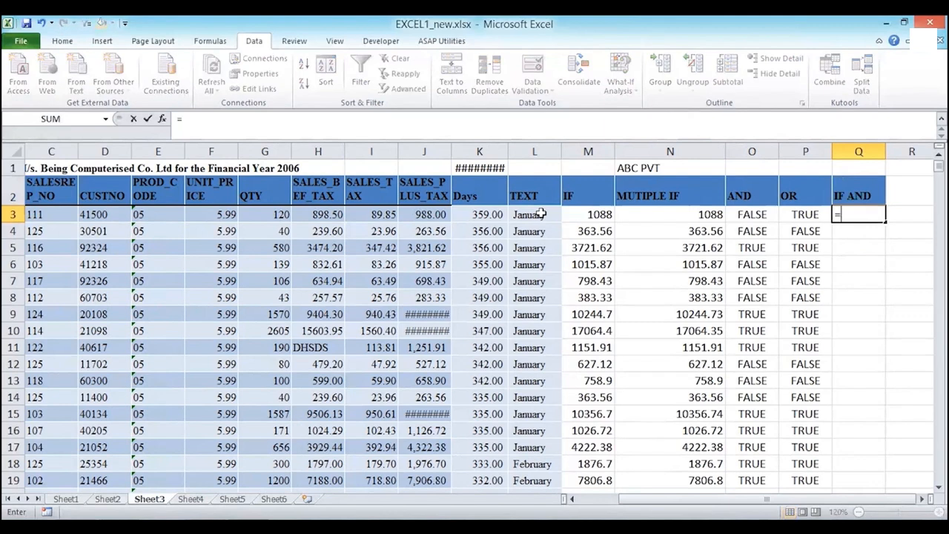
text(IF(AND()
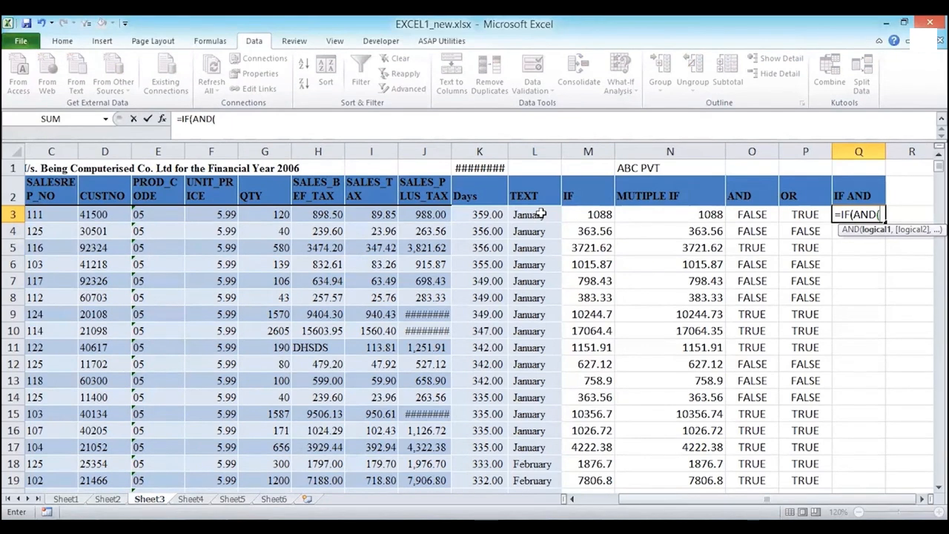
key(Escape)
key(Up)
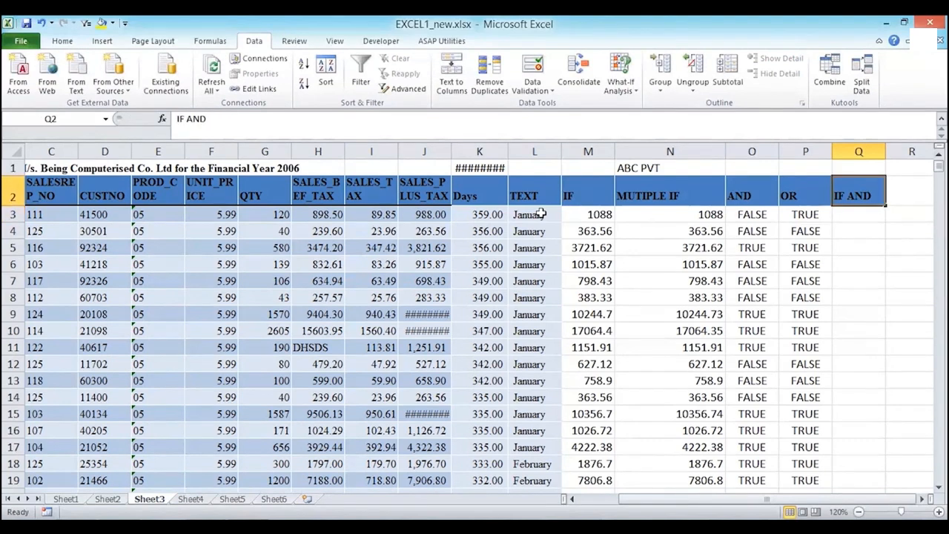
key(Down)
key(Left)
key(Left)
key(Left)
key(Right)
key(Right)
key(Right)
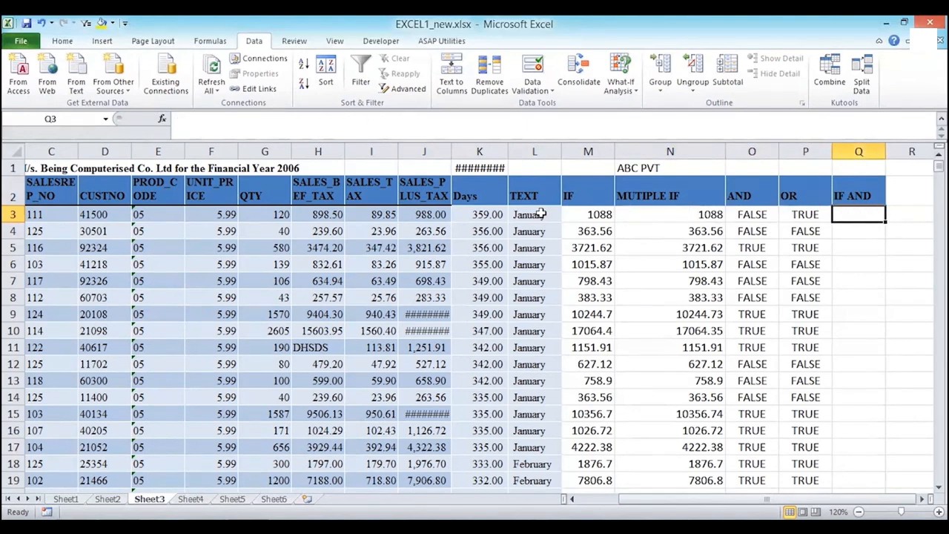
Enter the formula =IF(AND(J3>1000,G3>100),J3+100,J3-100) in Q3, accepting the proposed closing-parenthesis correction
text(=IF)
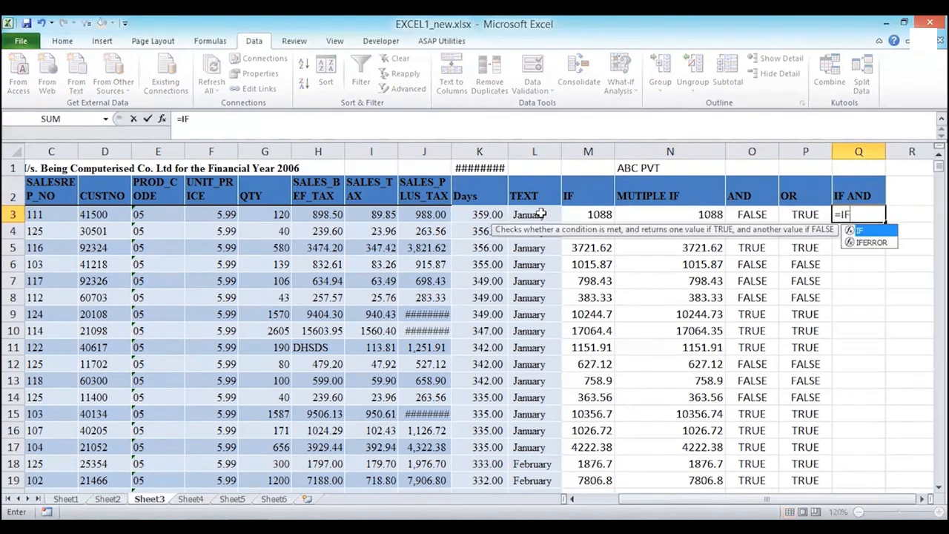
text((AND()
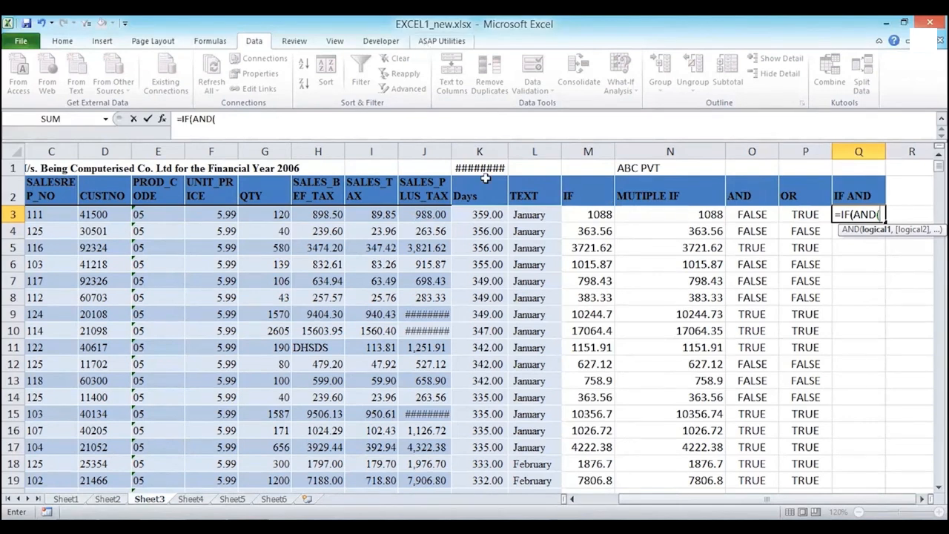
click(414, 215)
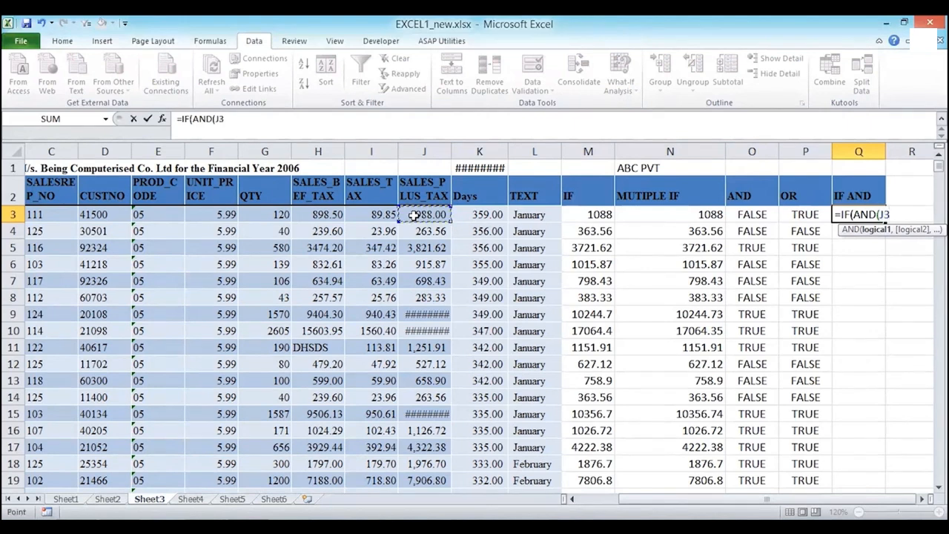
text(>1000)
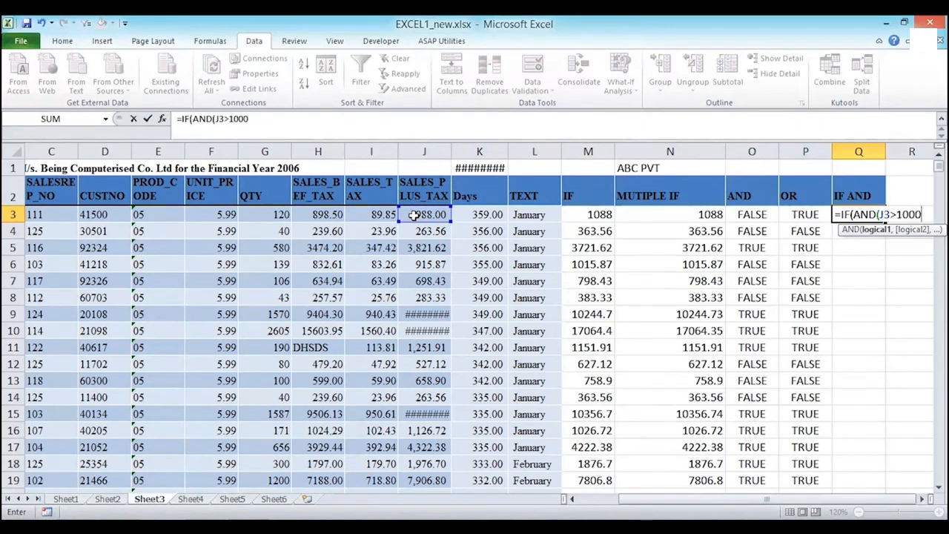
text(,)
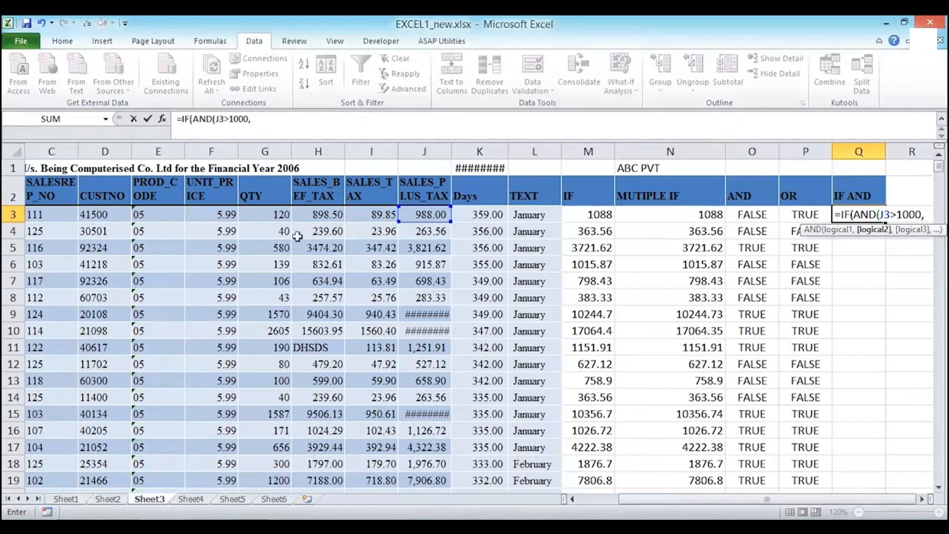
click(264, 214)
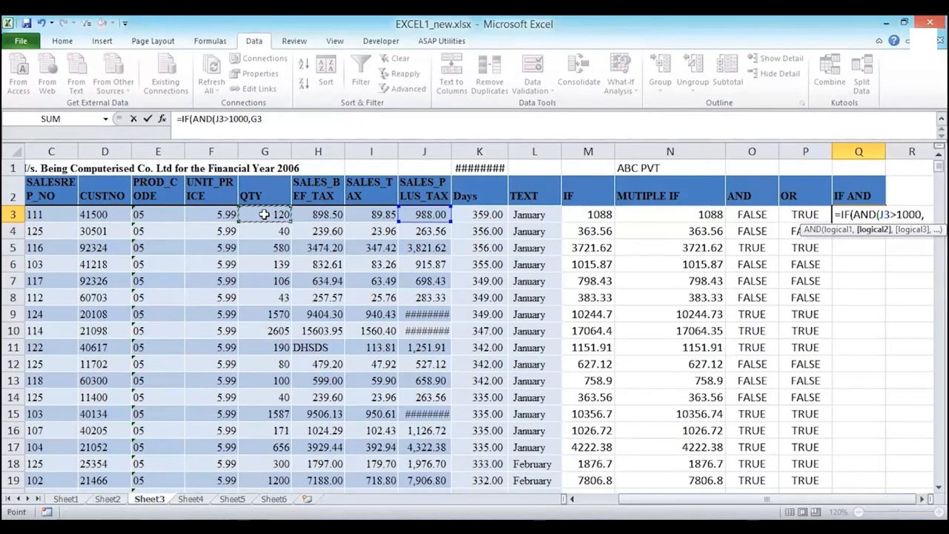
text(>100)
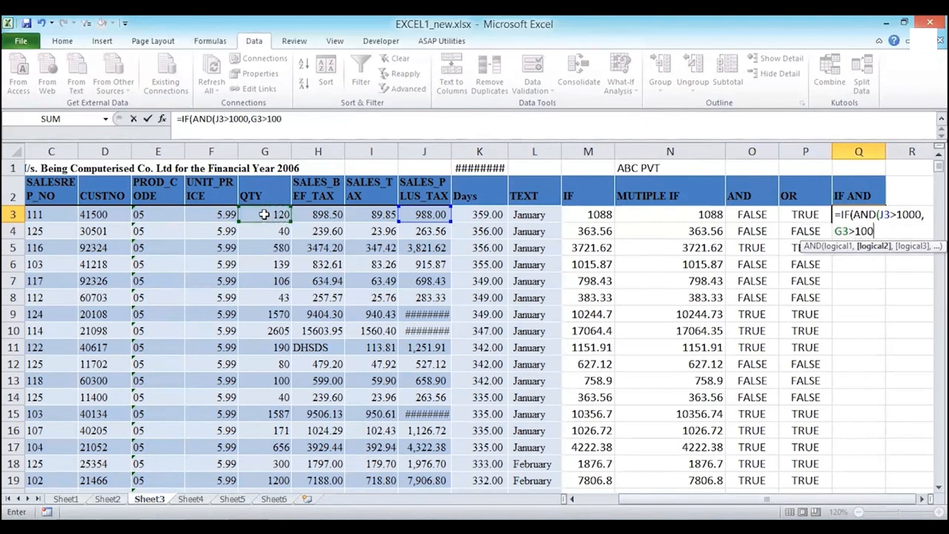
text())
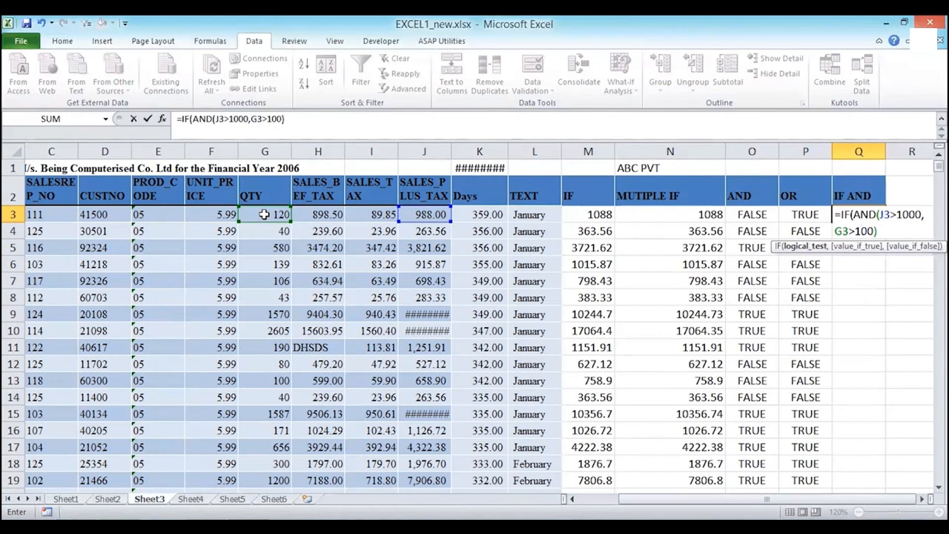
text(,)
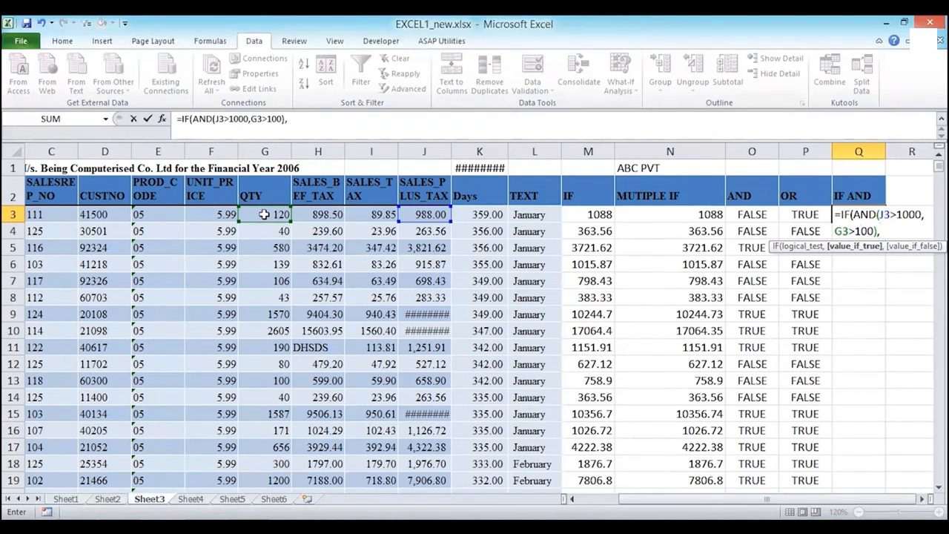
click(435, 215)
text(+100,J3-100)
key(Return)
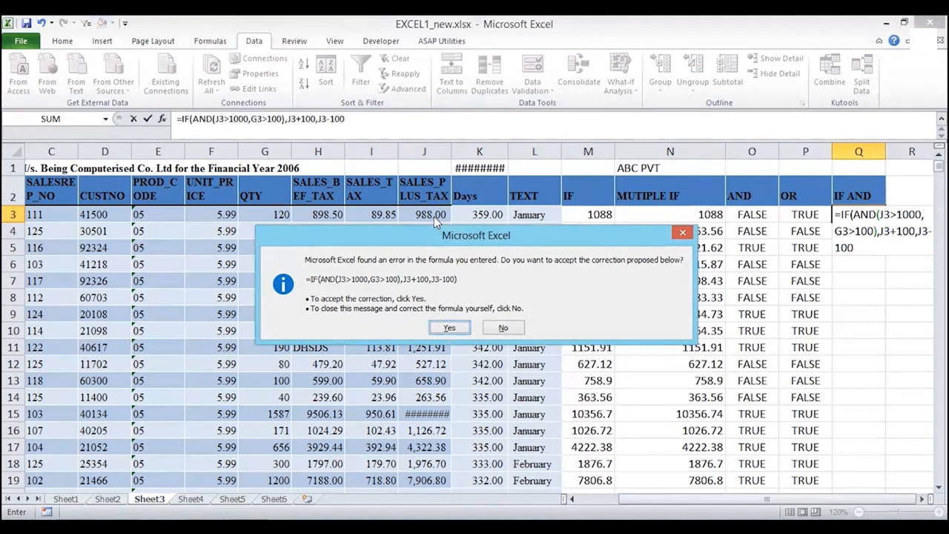
key(Return)
key(Up)
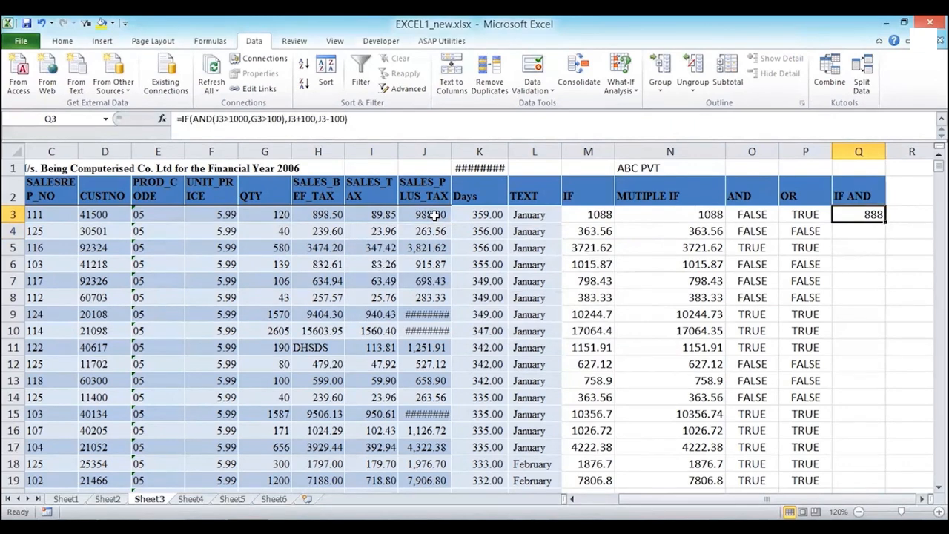
Compare the IF AND result in Q3 with the other formula results and the invoice values in row 3
key(Down)
key(Up)
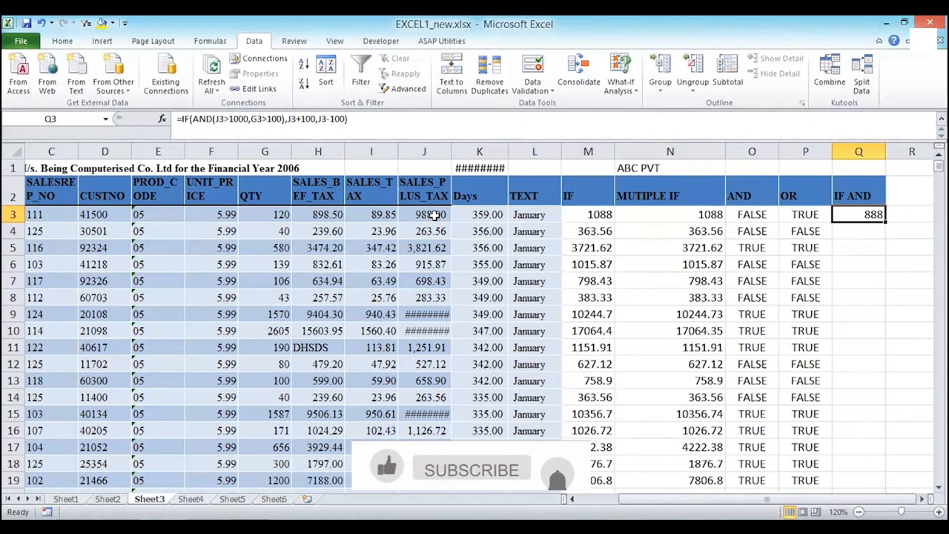
key(Left)
key(Left)
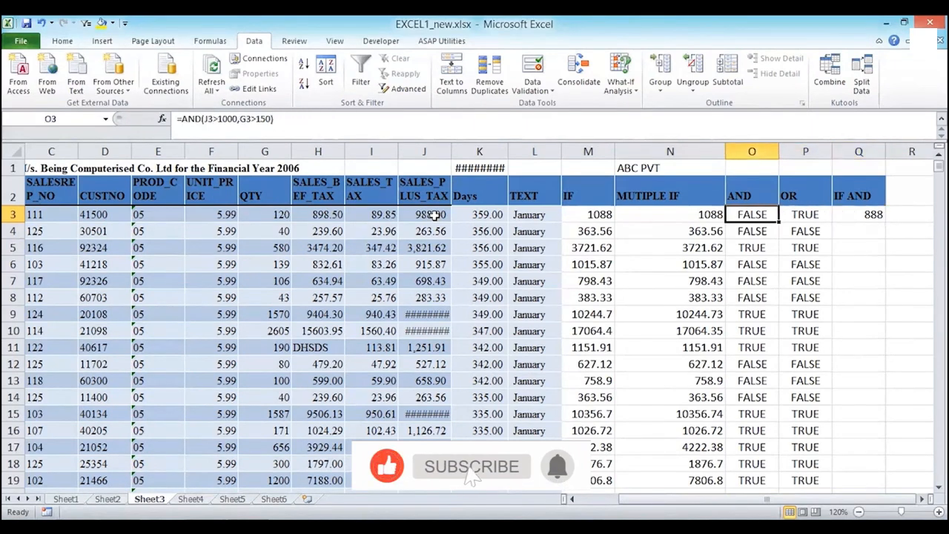
key(Right)
key(Left)
key(Left)
key(Left)
key(Left)
key(Left)
key(Left)
key(Left)
key(Left)
key(Left)
key(Left)
key(Right)
key(Right)
key(Right)
key(Right)
key(Right)
key(Right)
key(Right)
key(Right)
key(Right)
key(Right)
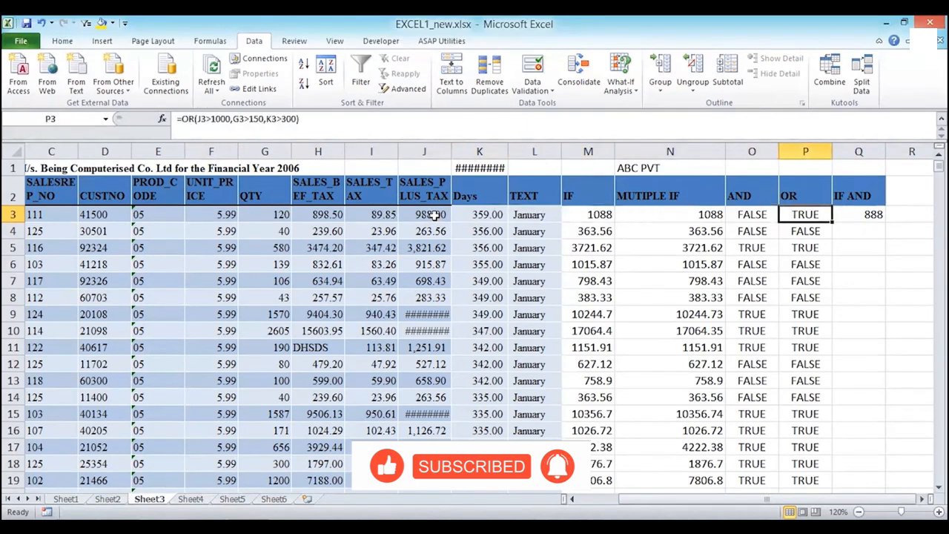
key(Right)
key(Right)
key(Left)
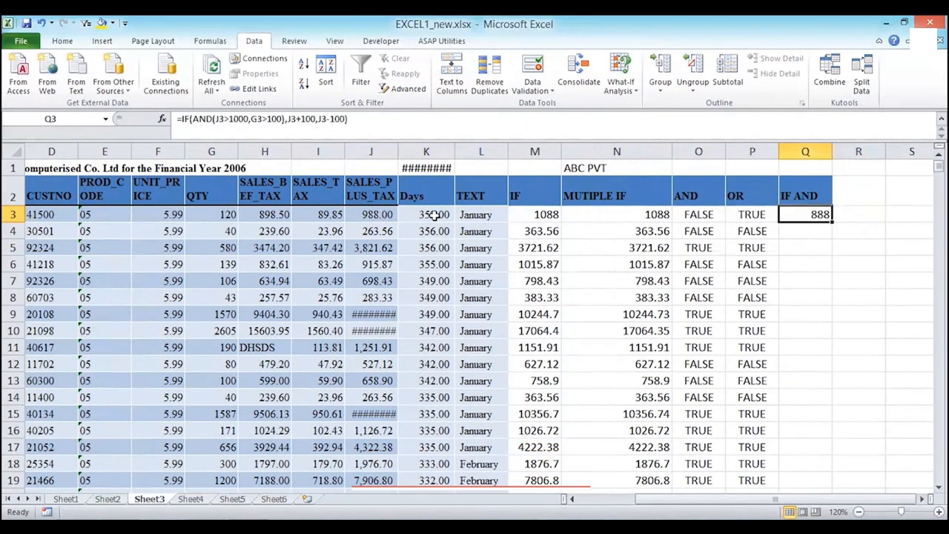
Change the Q3 formula to =IF(AND(J3>1000,G3>100),J3-100,J3+100) and fill it down the IF AND column
click(314, 119)
key(BackSpace)
text(-)
key(Right)
key(Right)
key(Right)
key(Right)
key(Right)
key(Right)
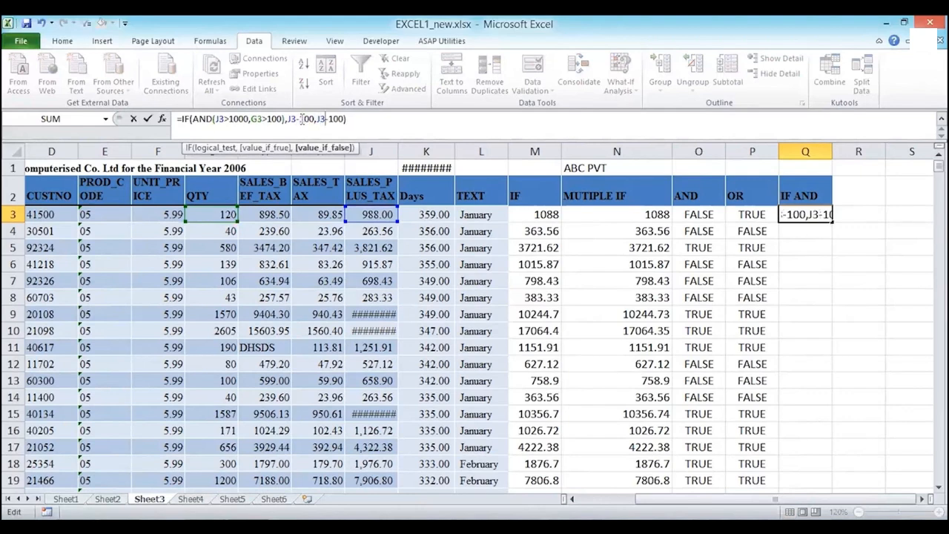
key(Delete)
text(+)
key(Return)
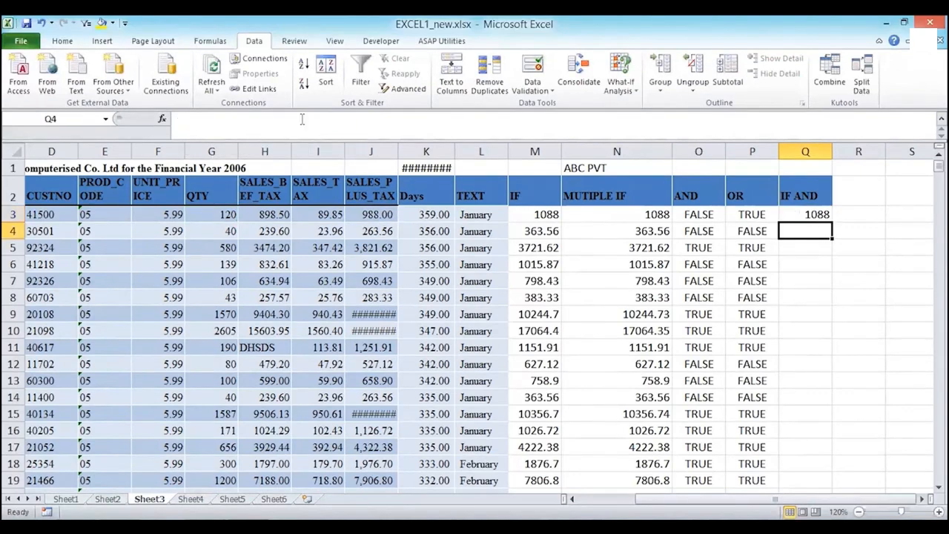
click(791, 215)
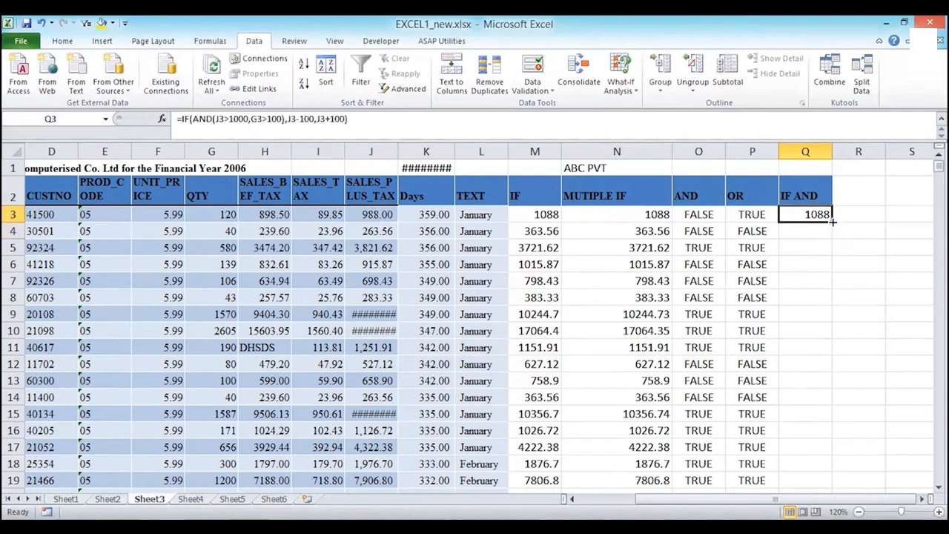
double_click(831, 222)
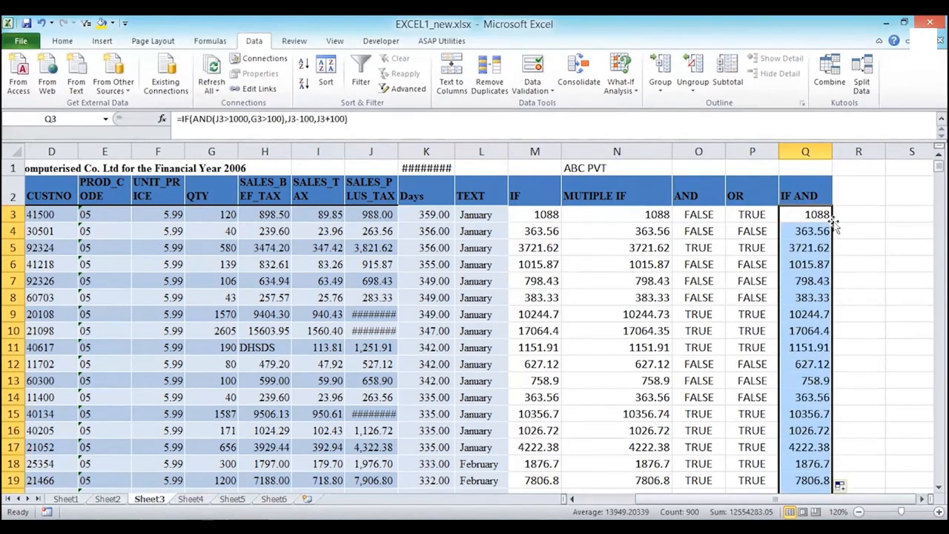
Enter the heading MULTIPLE IF in Q1, above the IF AND header
key(Up)
key(Up)
text(MULTIP)
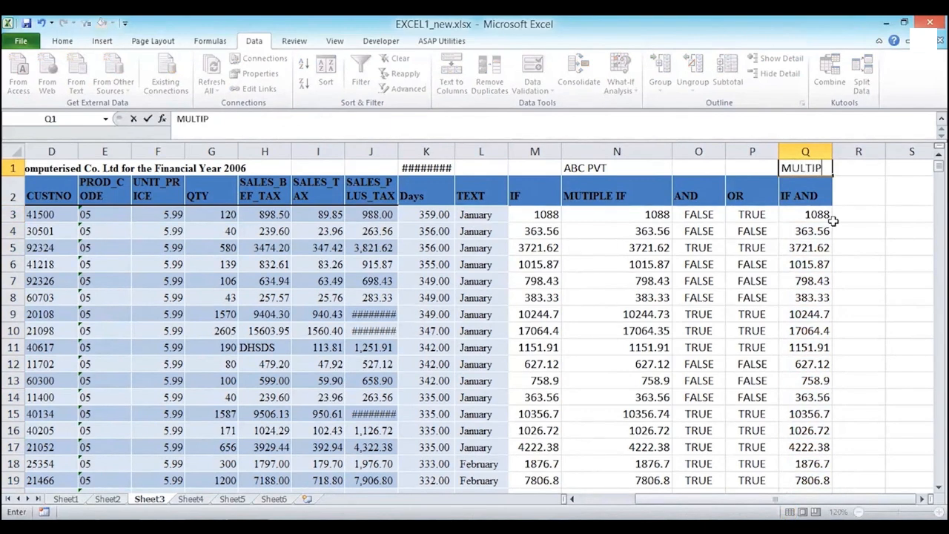
text(LE IF)
key(Return)
Enter the column header IF OR in R2, next to the IF AND header
key(Up)
key(Right)
key(Down)
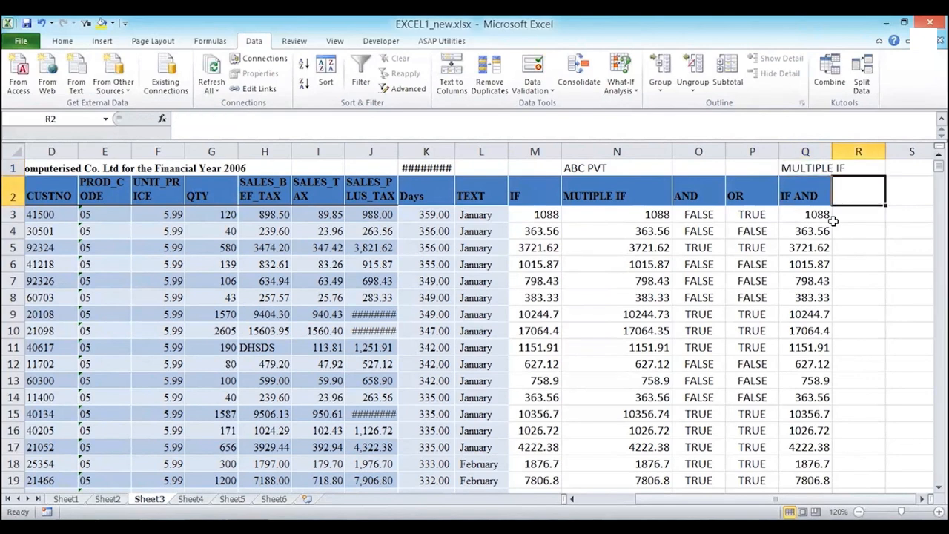
text(IF OR)
key(Return)
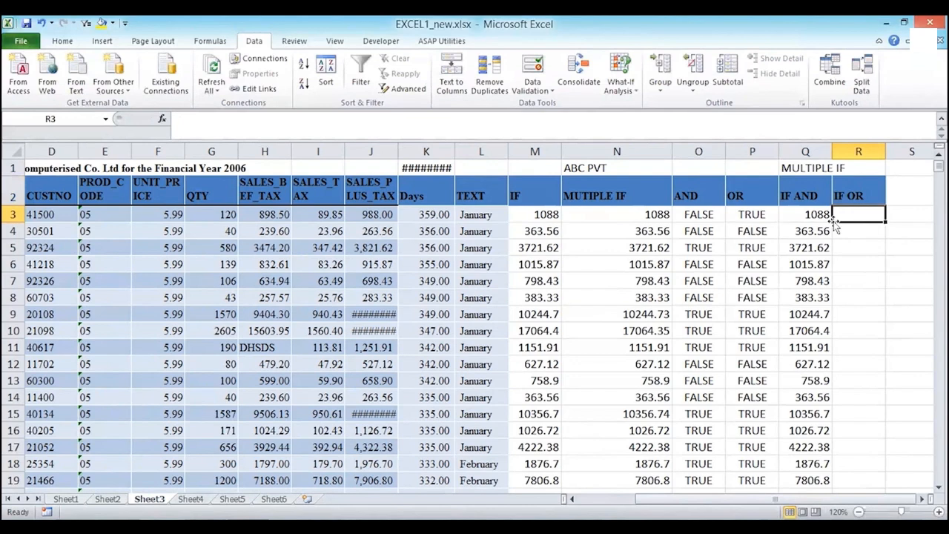
Enter =IF(OR(J3>1000,G3>100),J3-100,J3+100) in R3, accepting the proposed parenthesis correction, and fill it down the IF OR column
text(=)
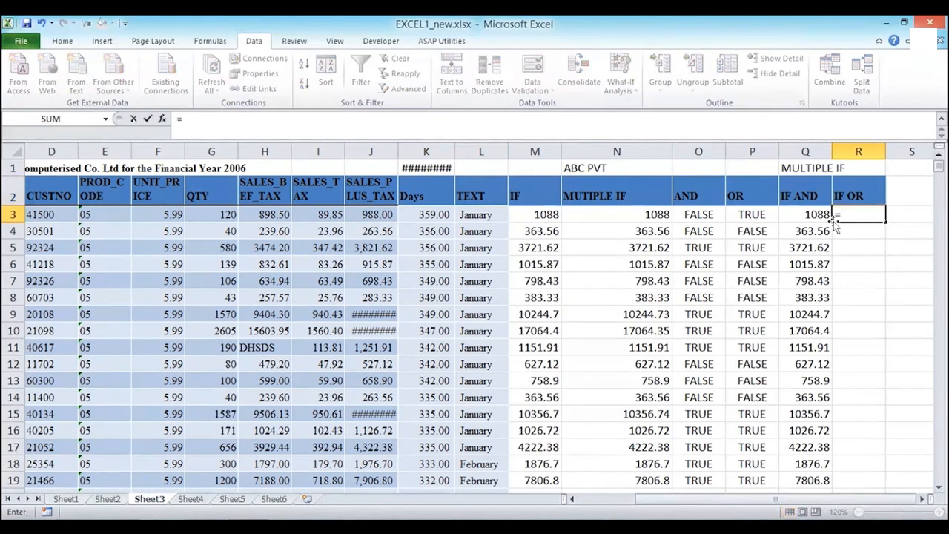
text(IF()
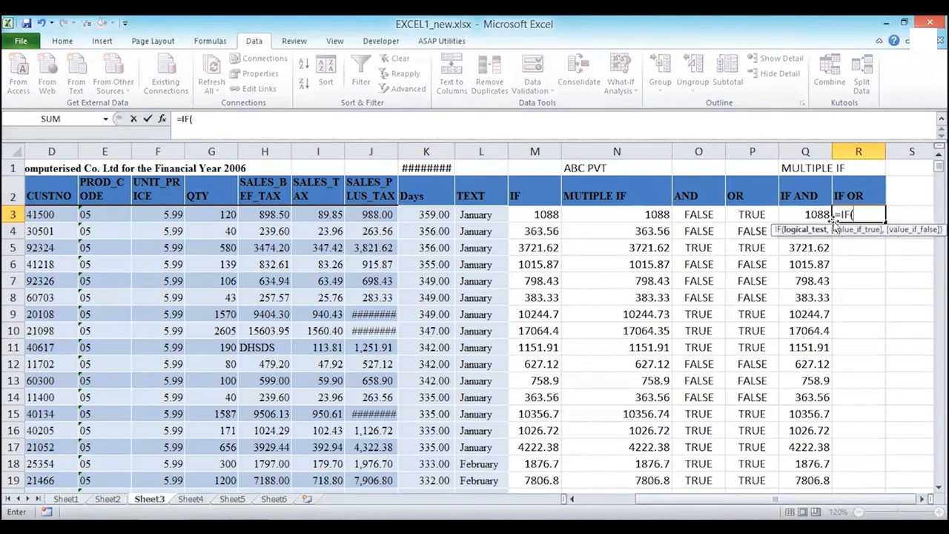
text(OR)
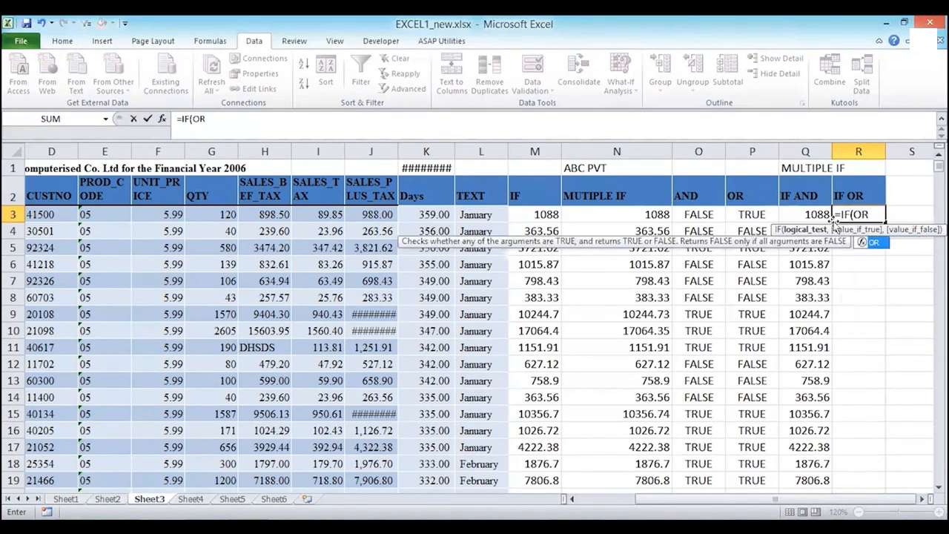
text(()
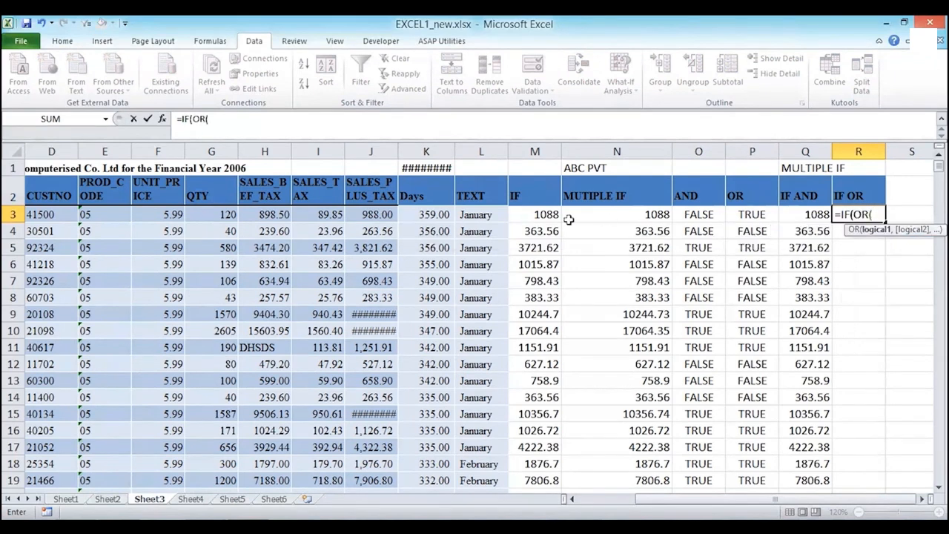
click(362, 214)
text(>1000,)
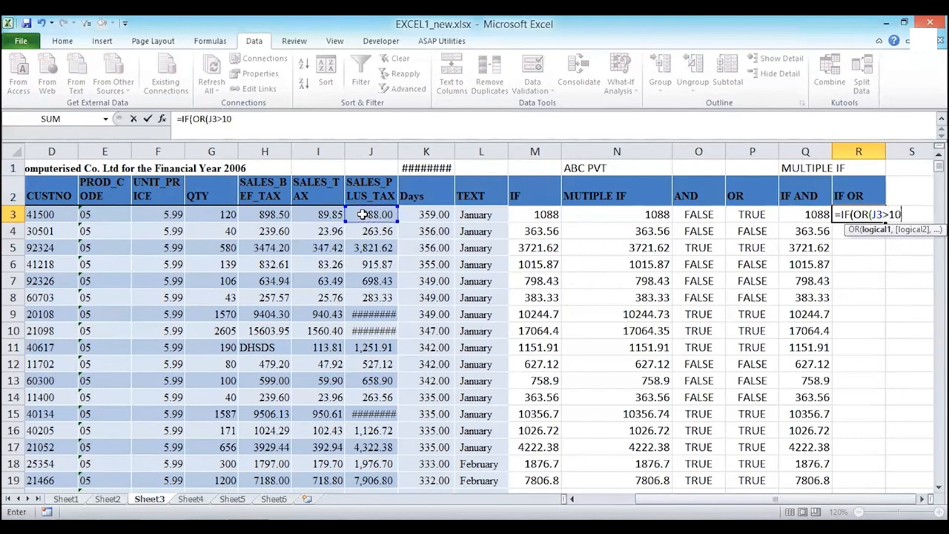
click(261, 214)
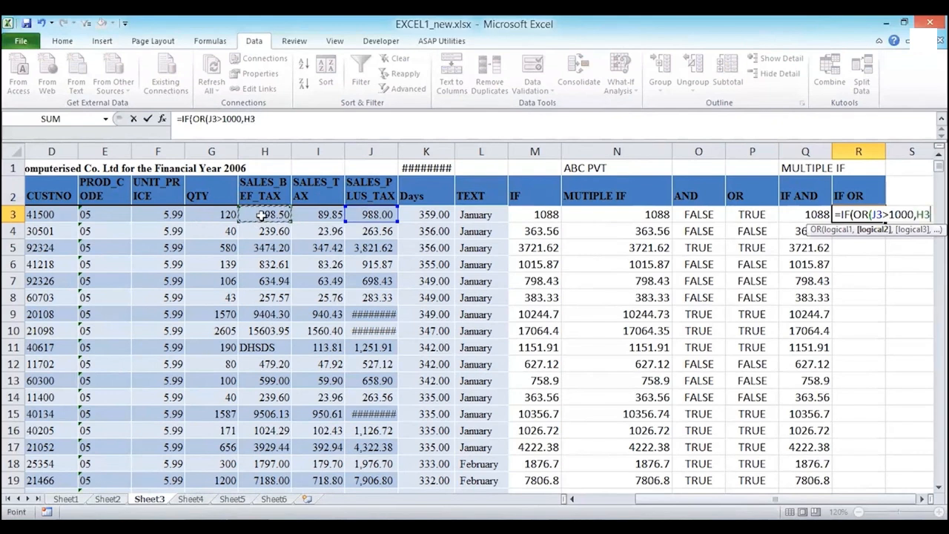
click(226, 215)
text(>100)
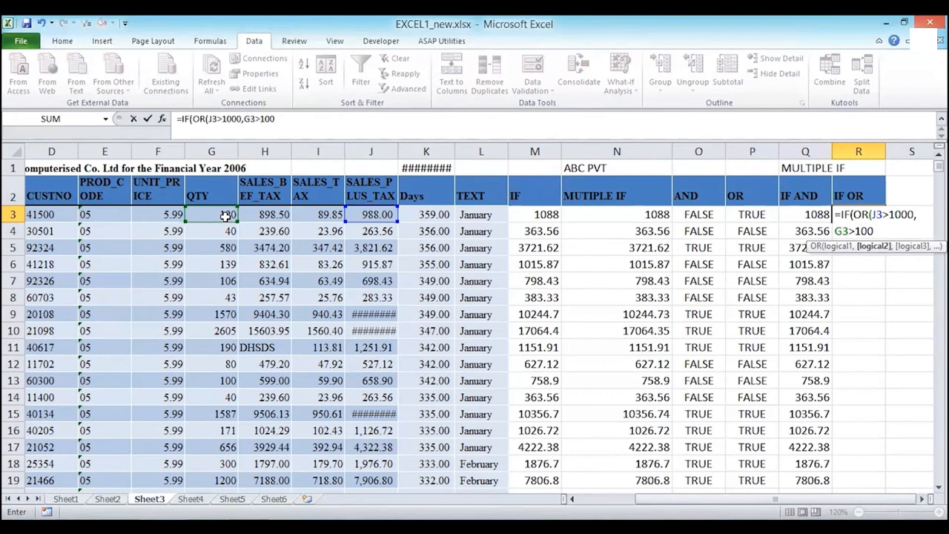
text())
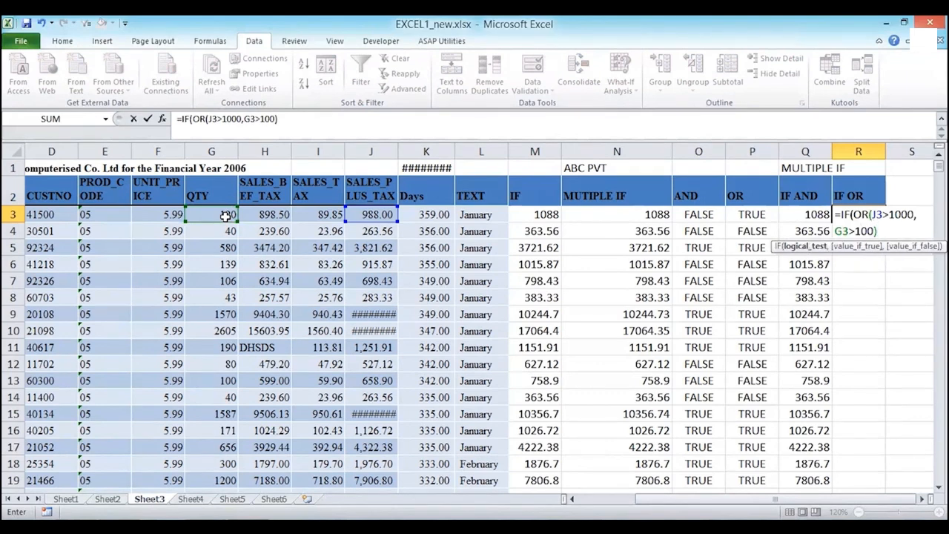
text(,)
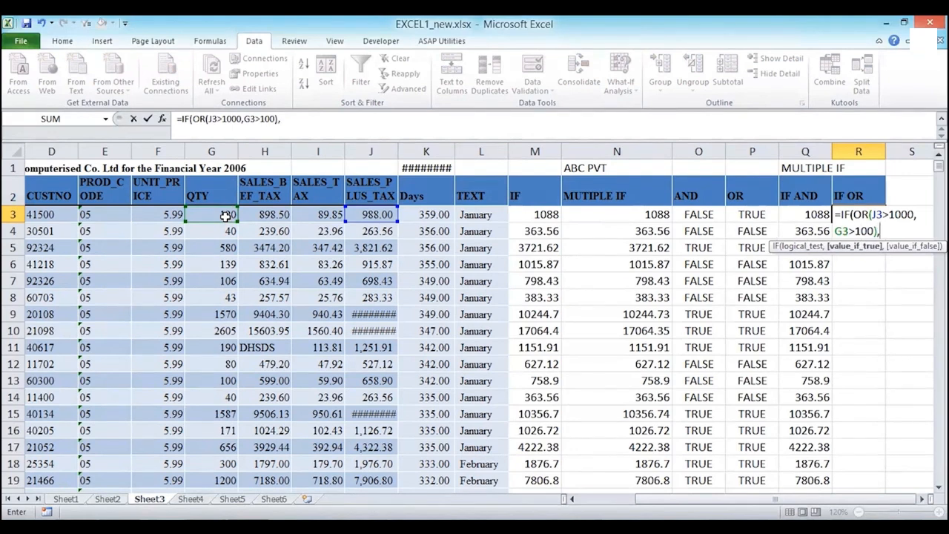
click(378, 214)
text(-100,)
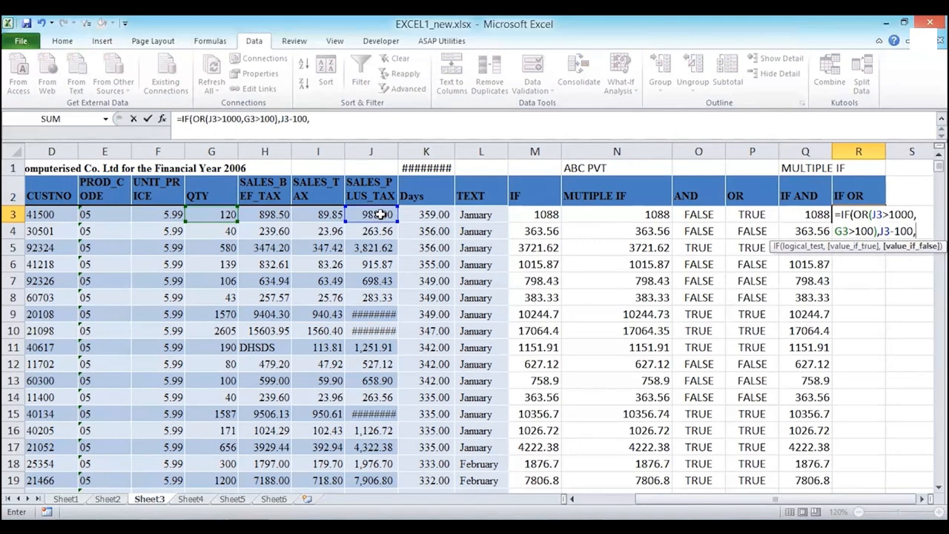
click(378, 215)
text(+100)
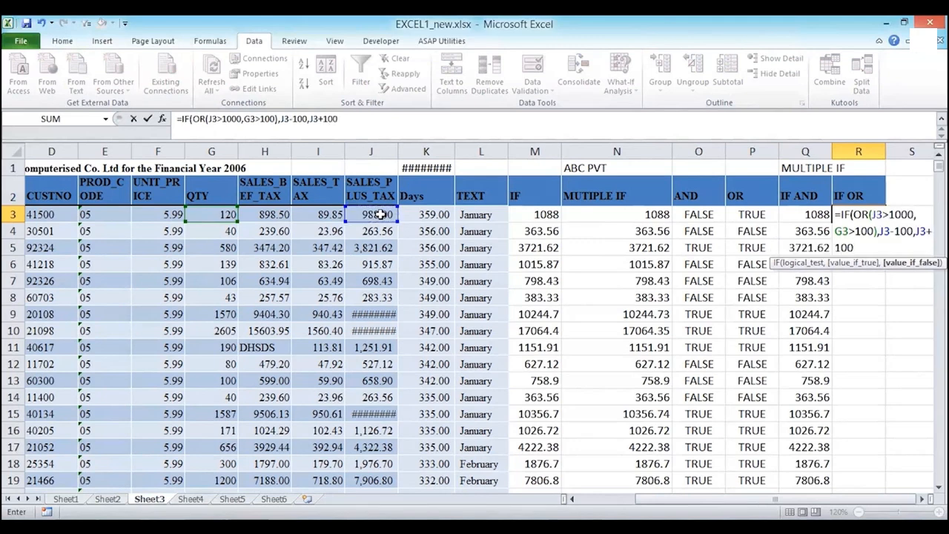
key(Return)
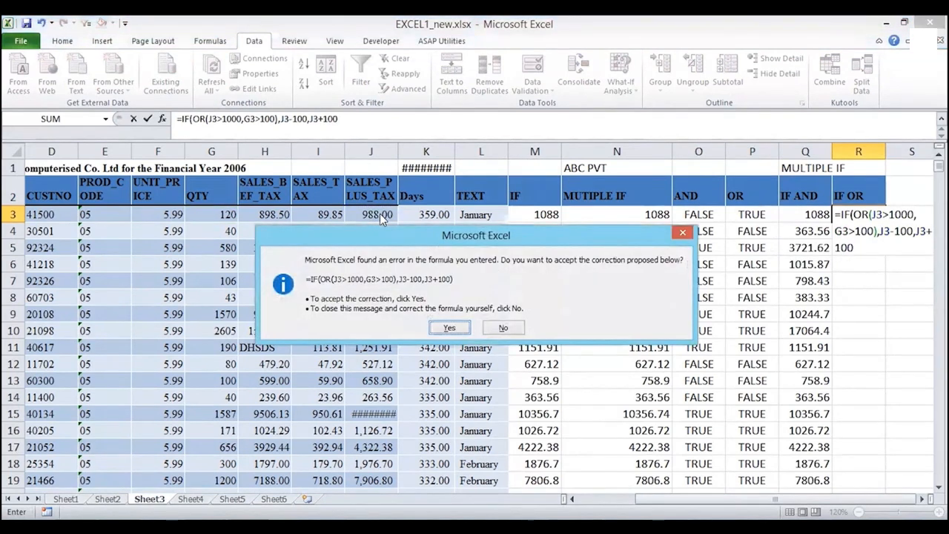
key(Return)
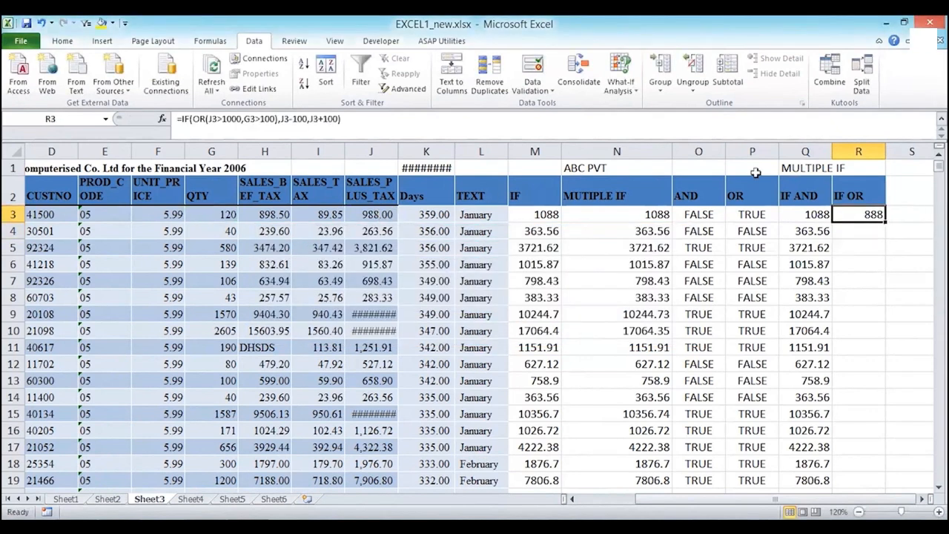
double_click(888, 221)
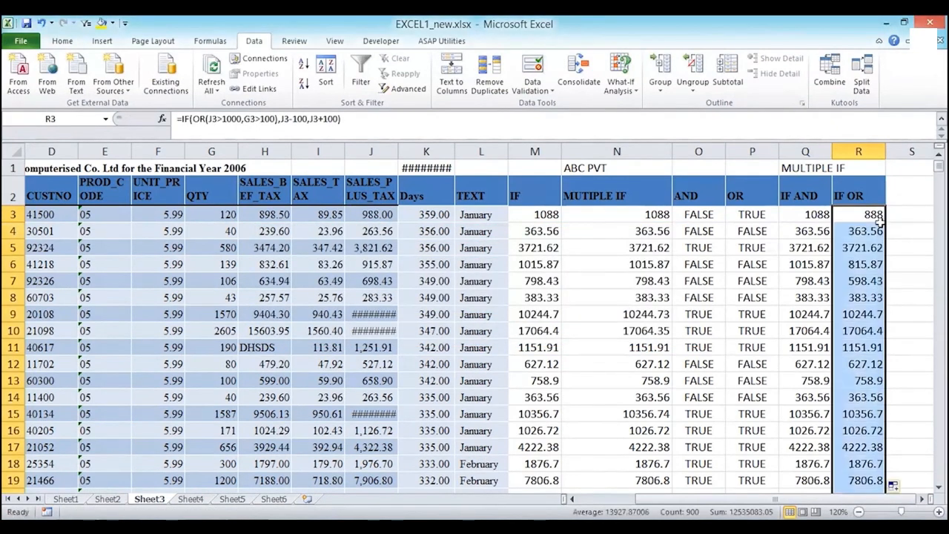
Compare the IF OR results in rows 3 and 4 with the invoice values and the other logical formula columns
click(854, 216)
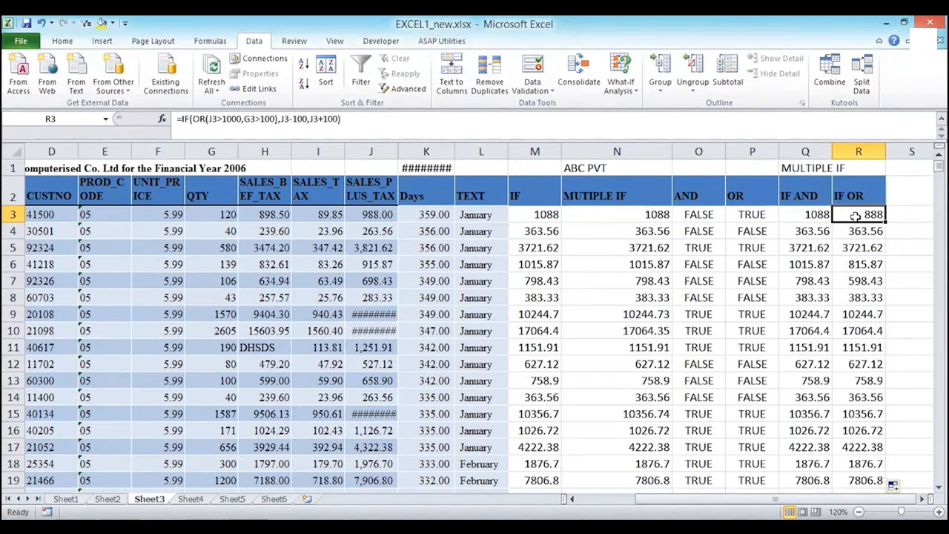
key(Down)
click(855, 216)
key(Down)
key(Left)
key(Left)
key(Left)
key(Left)
key(Left)
key(Left)
key(Left)
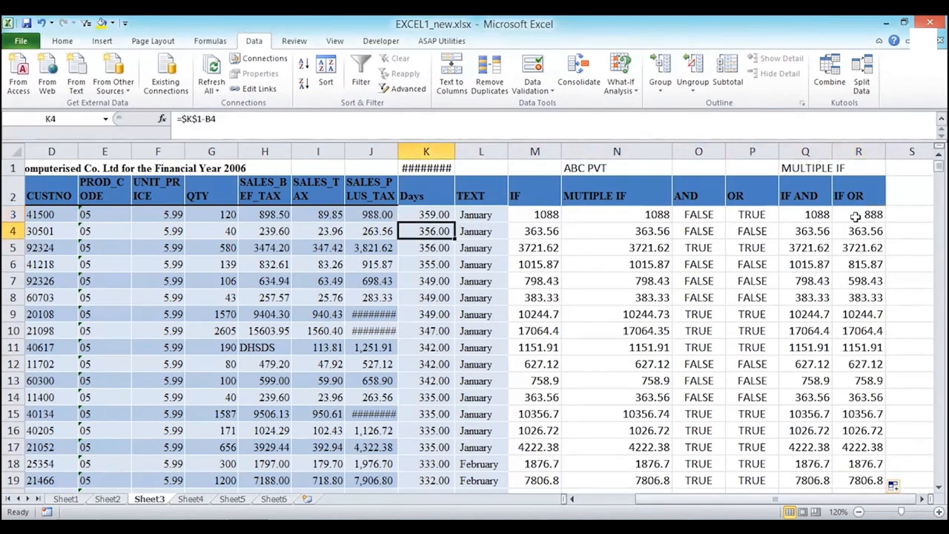
key(Right)
key(Right)
key(Right)
key(Right)
key(Right)
key(Right)
key(Right)
key(Right)
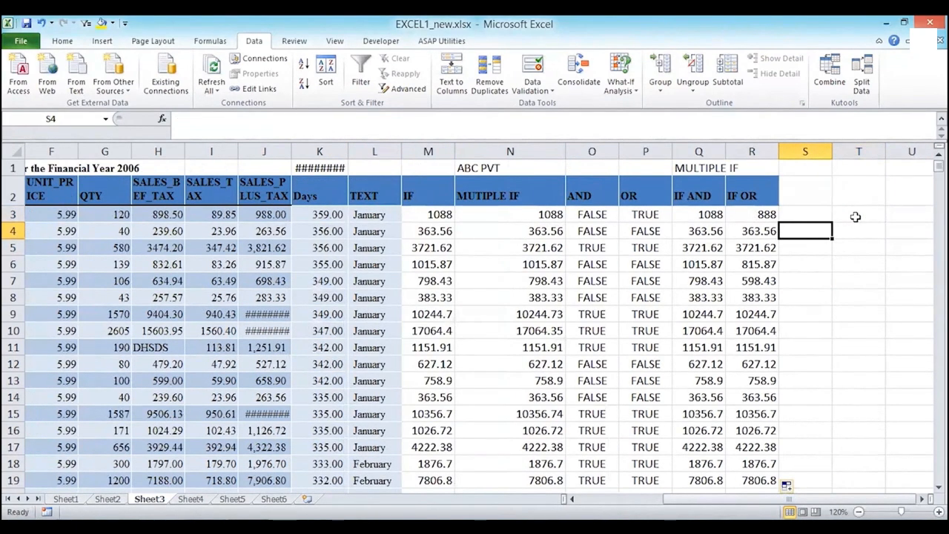
key(Left)
key(Left)
key(Left)
key(Left)
key(Left)
key(Left)
key(Left)
key(Left)
key(Left)
key(Left)
key(Left)
key(Left)
key(Left)
key(Left)
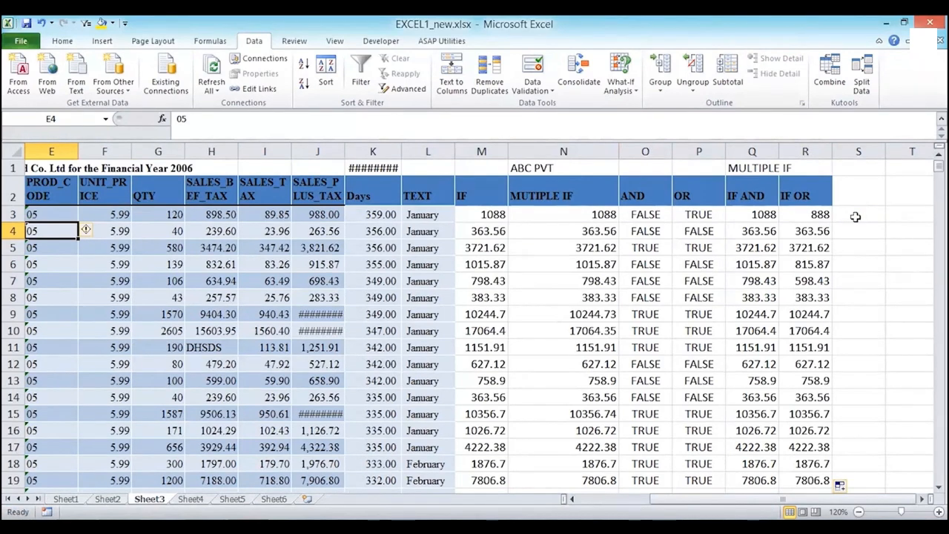
key(Left)
key(Left)
key(Right)
key(Right)
key(Right)
key(Right)
key(Right)
key(Right)
key(Right)
key(Right)
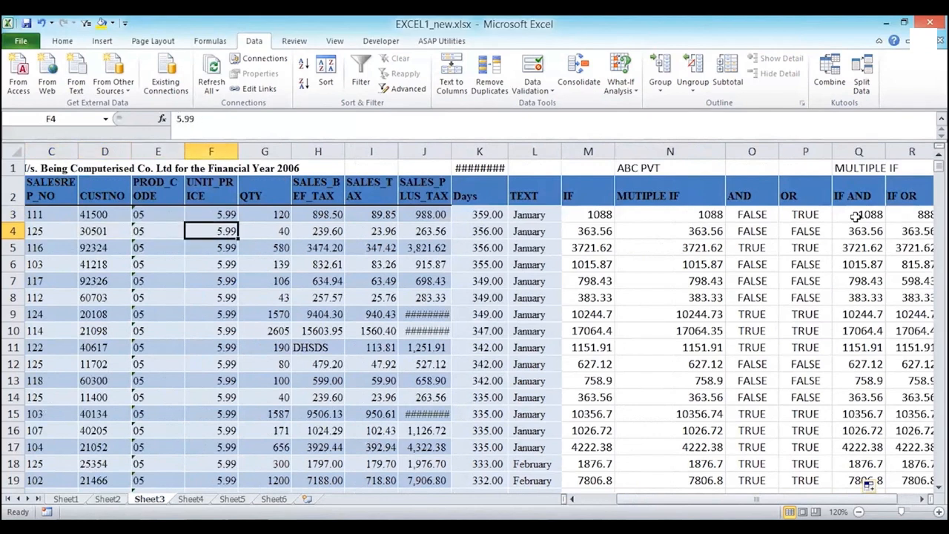
key(Right)
key(Right)
key(Right)
key(Right)
key(Right)
key(Right)
key(Right)
key(Right)
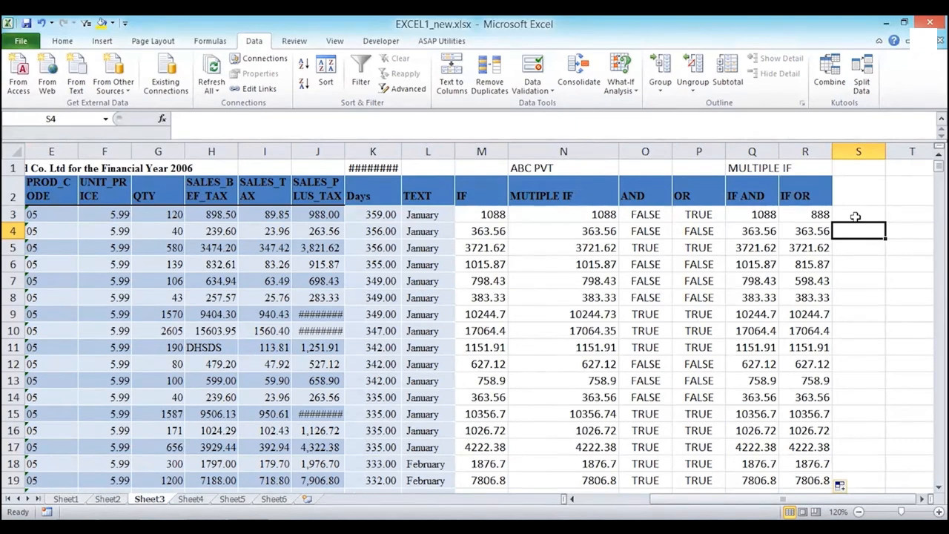
Enter the column header MULTIPLE IF in S2, next to the IF OR header
key(Up)
key(Up)
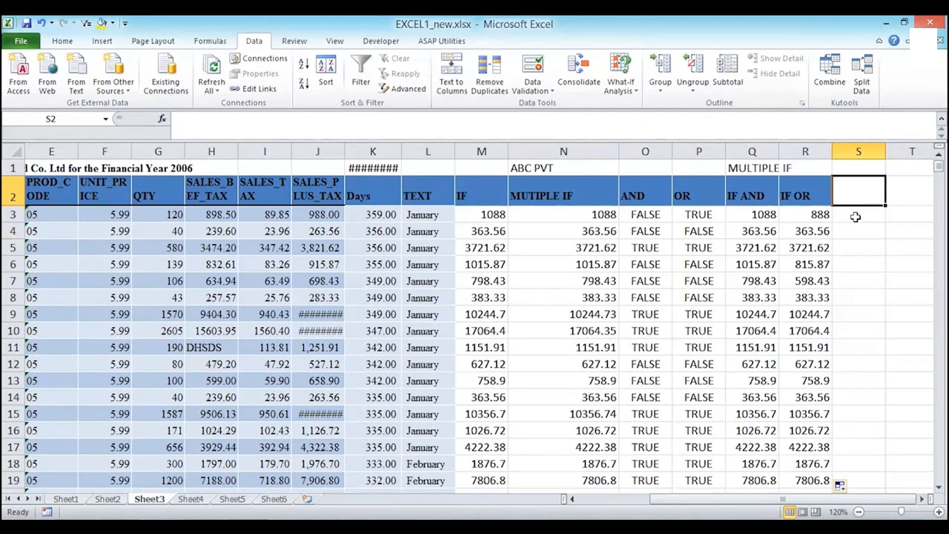
text(MULTI)
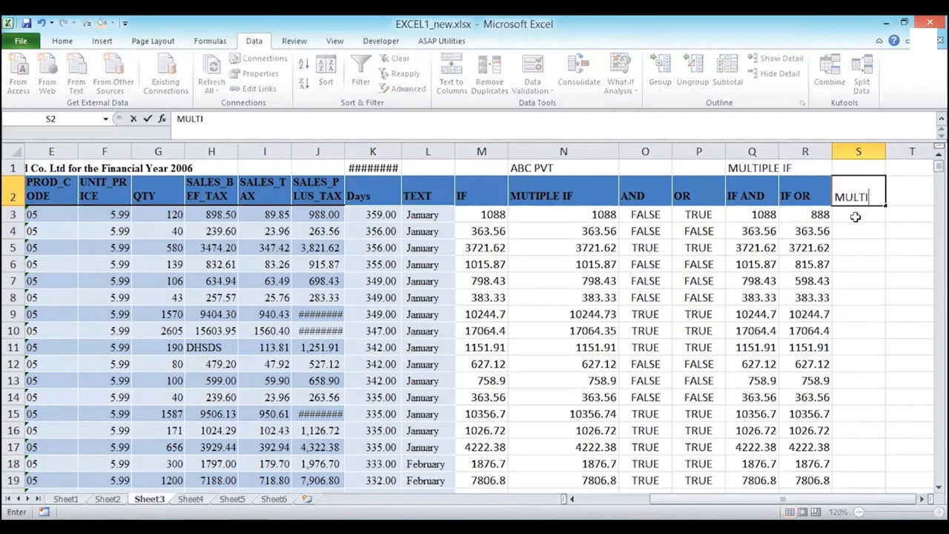
text(PLE IF)
key(Return)
Start an IF formula in S3 with the condition AND(G3>100,J3>1000,K3>300)
text(=IF()
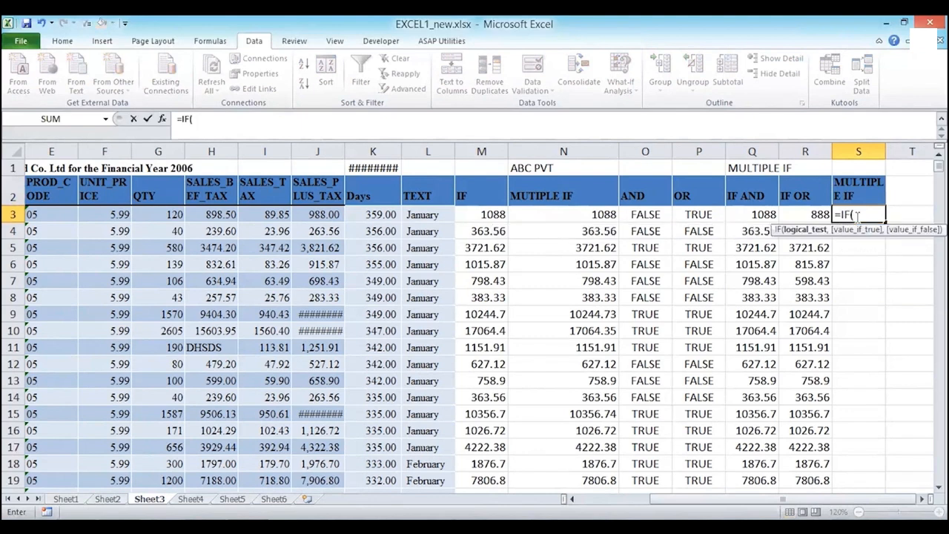
text(AND()
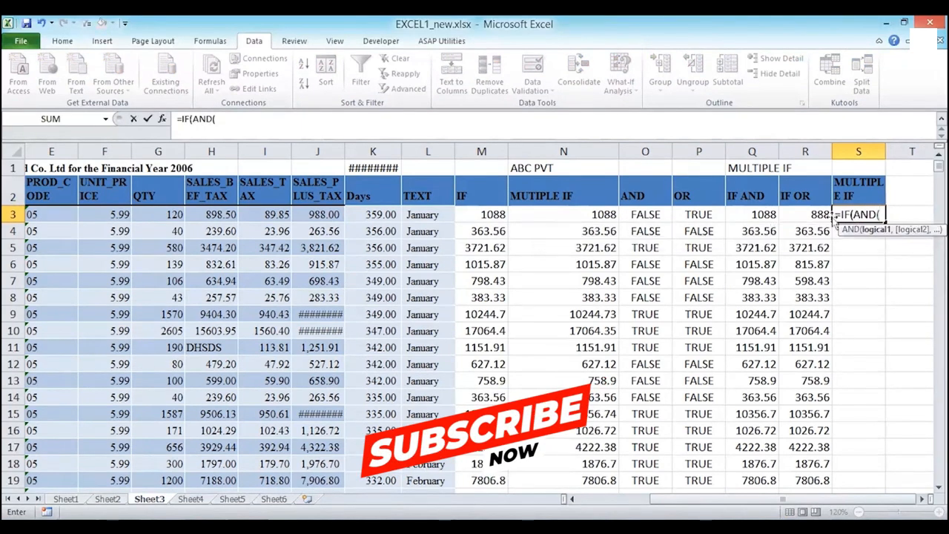
click(153, 210)
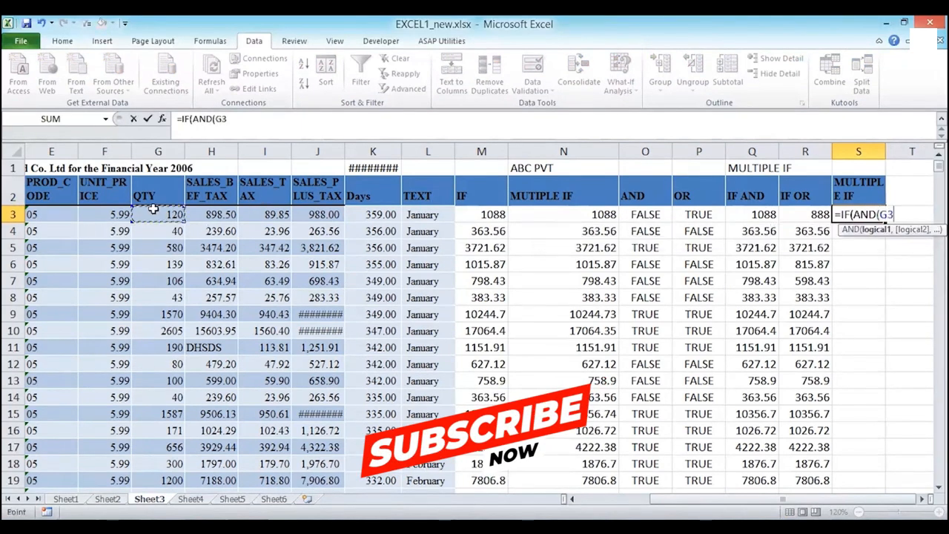
text(>100,)
click(317, 214)
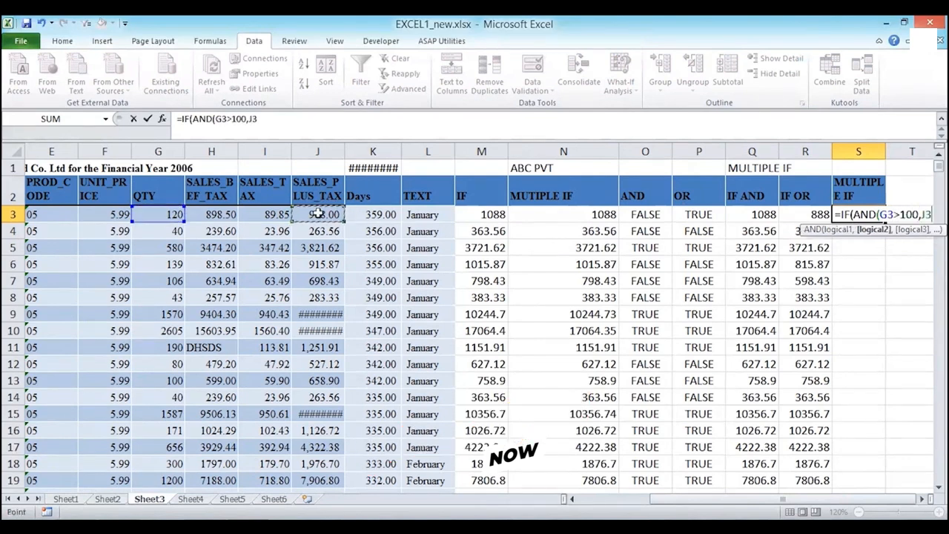
text(>1000)
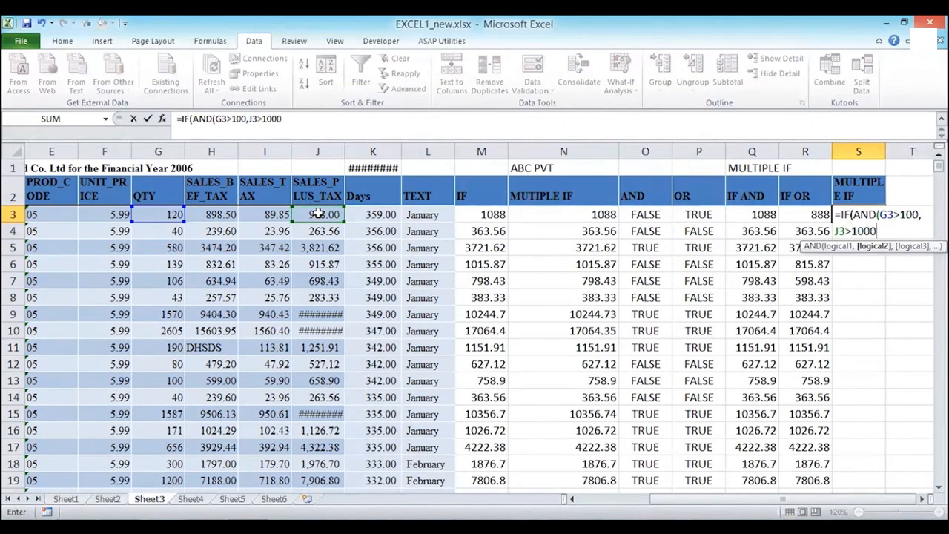
text(,)
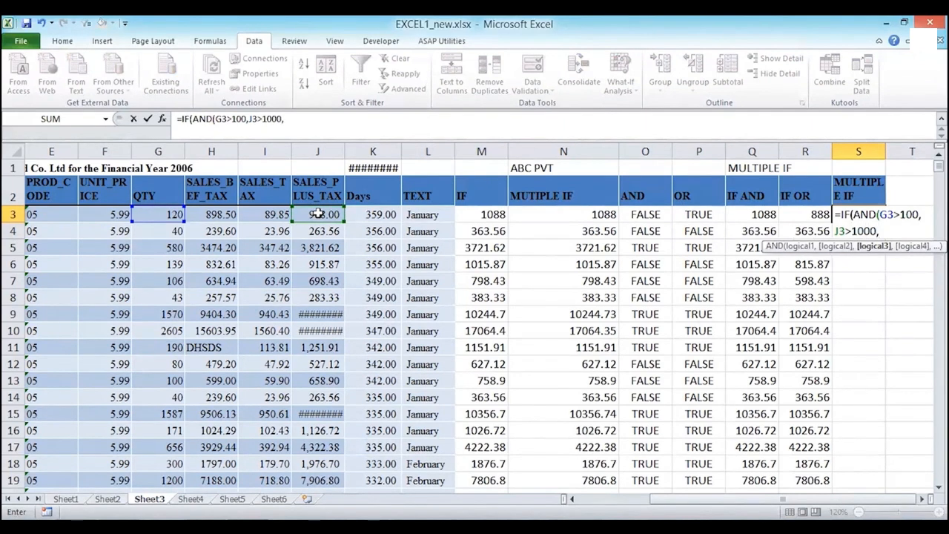
click(375, 214)
text(>300)
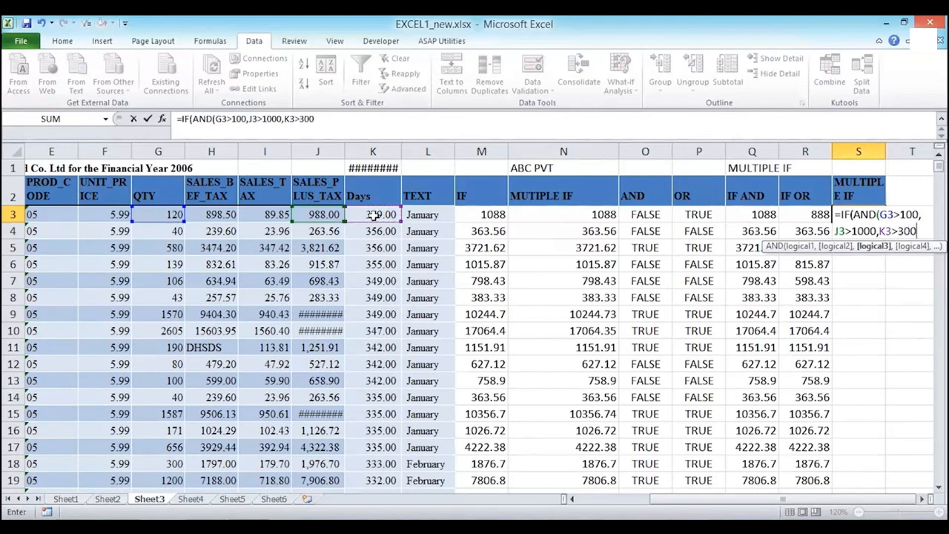
text(),)
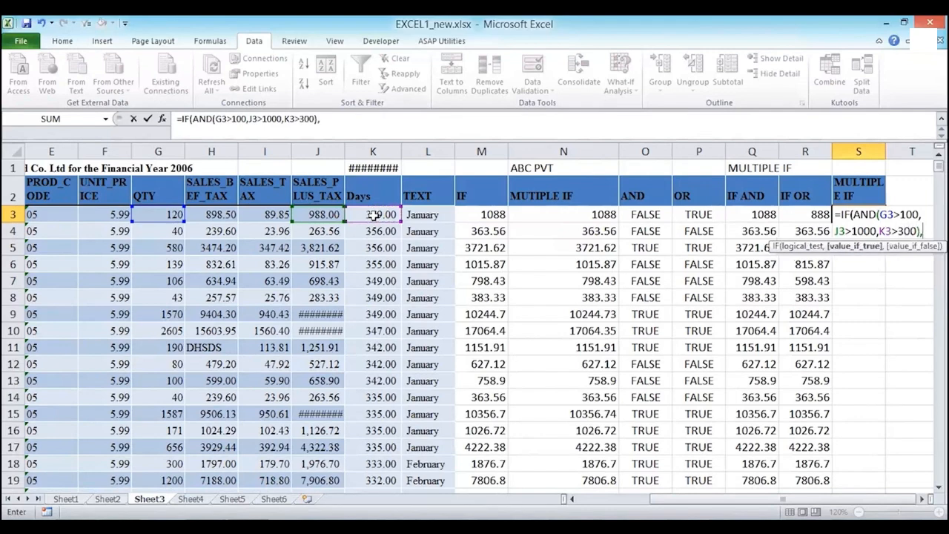
Give the S3 formula the value-if-true J3+I3+H3
click(319, 214)
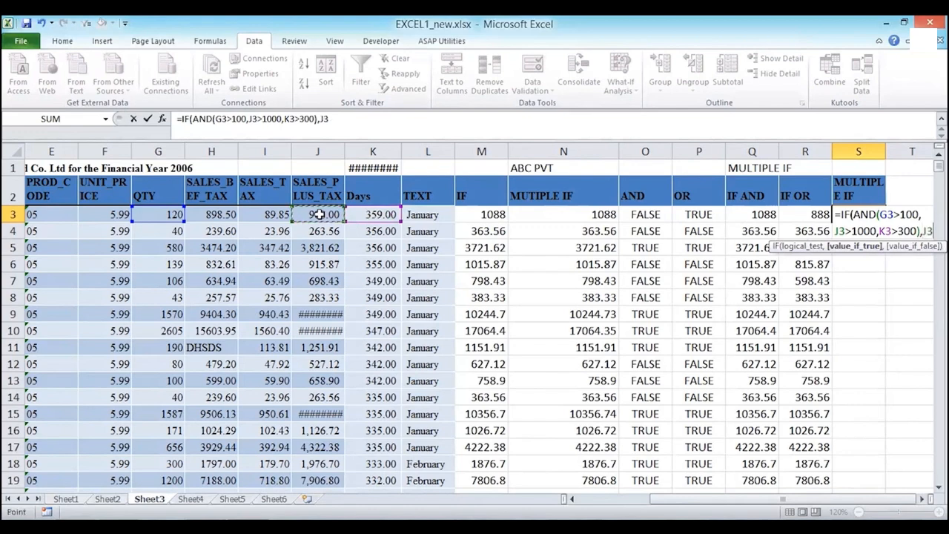
text(+)
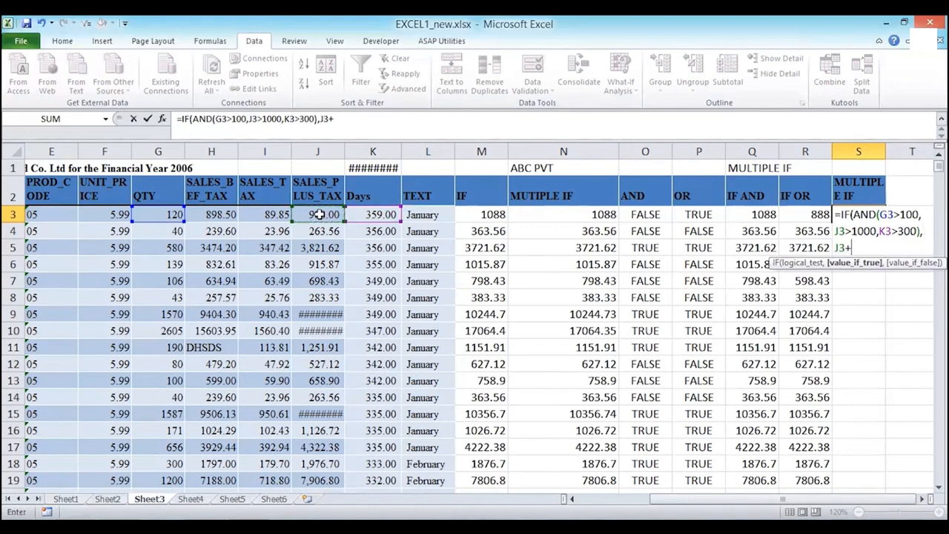
click(274, 213)
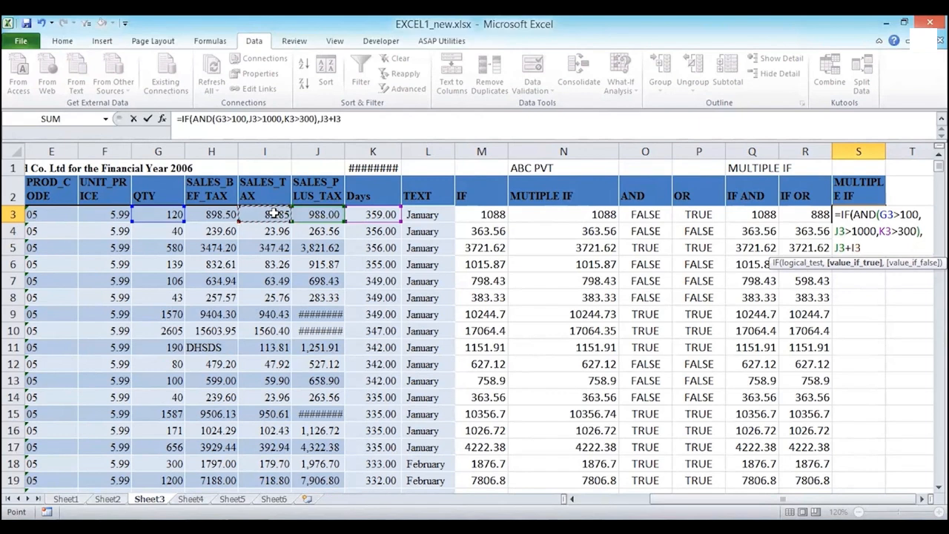
text(+)
click(215, 214)
text(,)
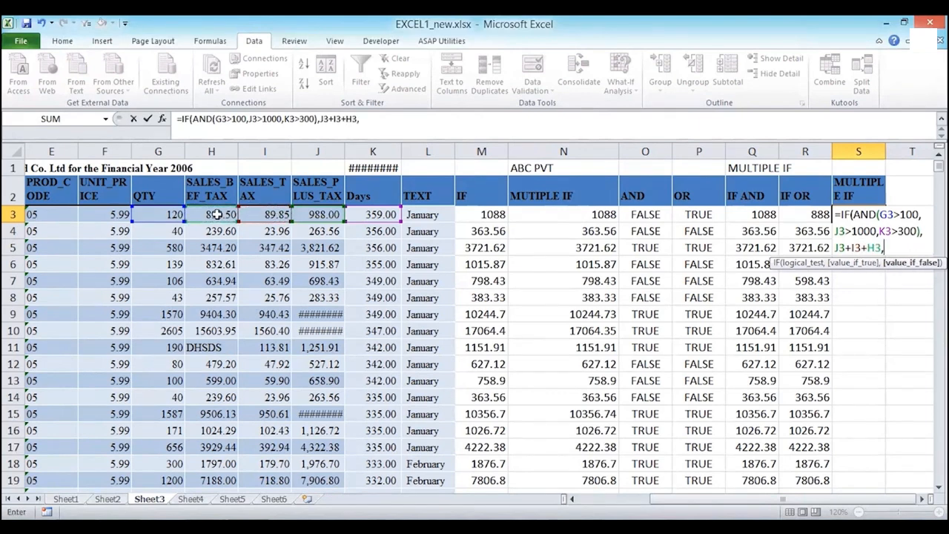
Finish the S3 formula with the value-if-false J3+1000, accepting the proposed parenthesis correction
click(315, 215)
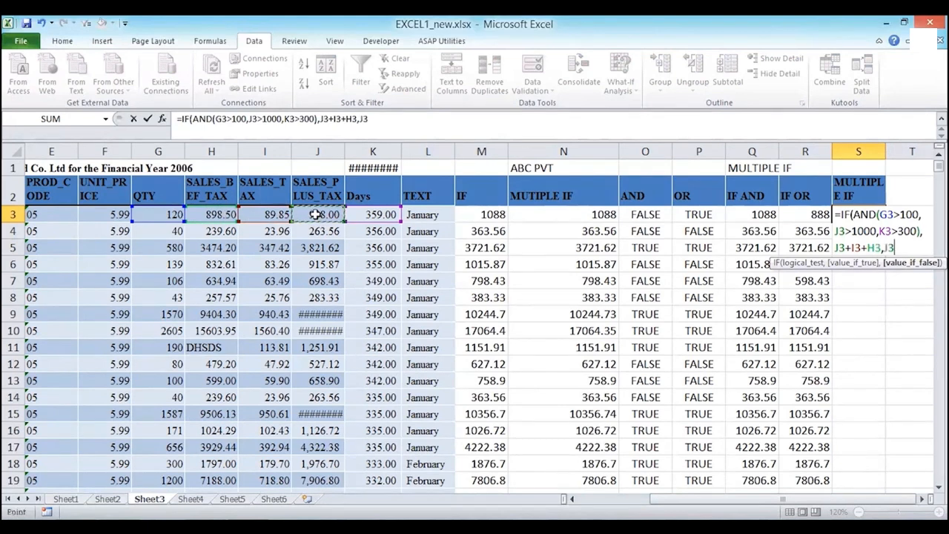
text(-100)
key(BackSpace)
key(BackSpace)
key(BackSpace)
key(BackSpace)
text(+1000)
key(Return)
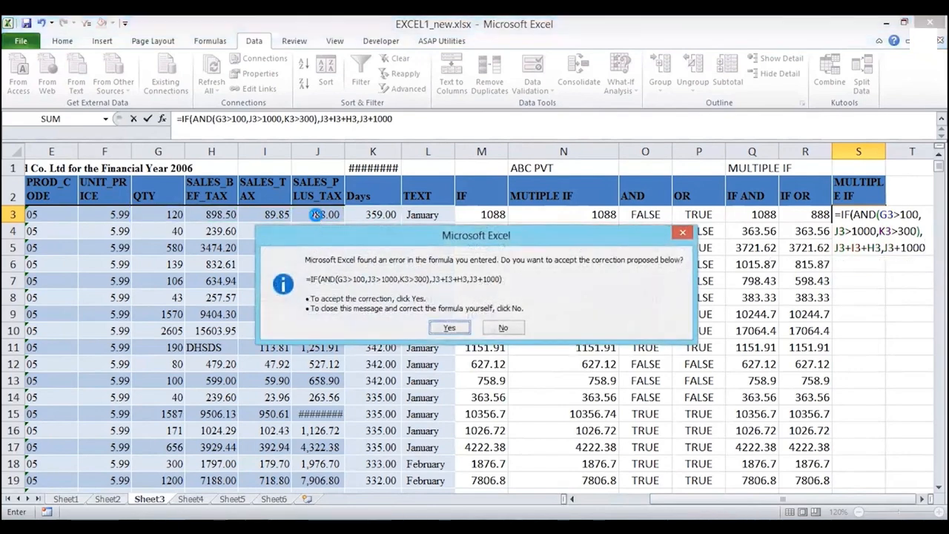
key(Return)
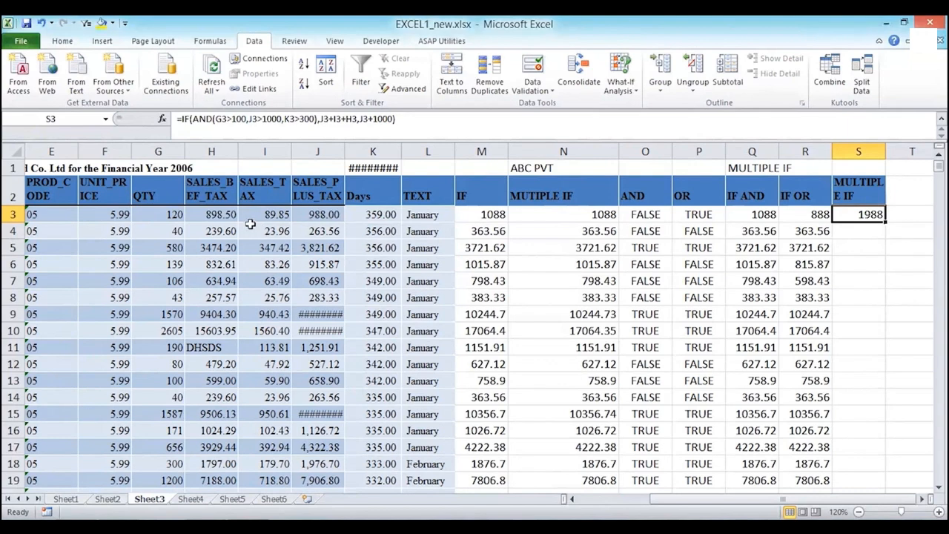
Set the SALES_PLUS_TAX value in J3 to 1088 to test the MULTIPLE IF formula
click(376, 214)
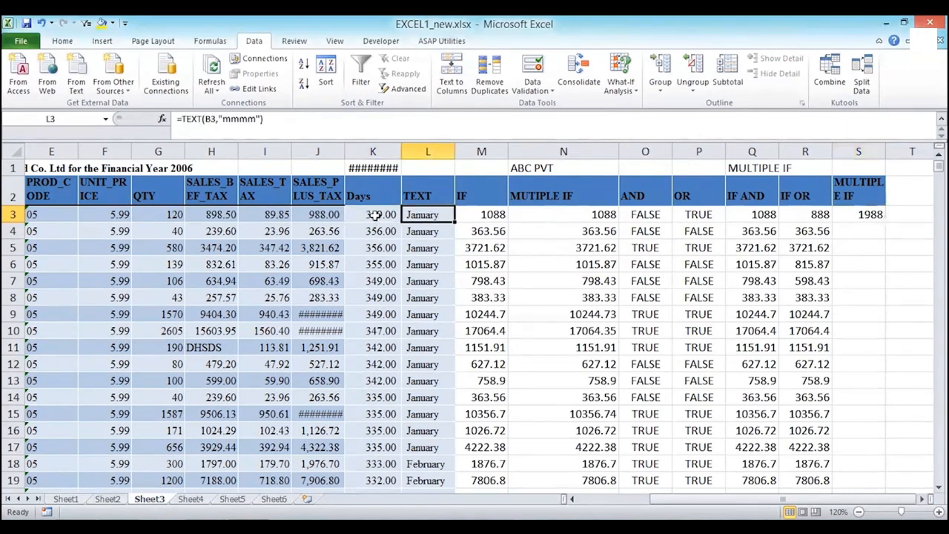
key(Left)
key(Left)
key(Right)
text(1088)
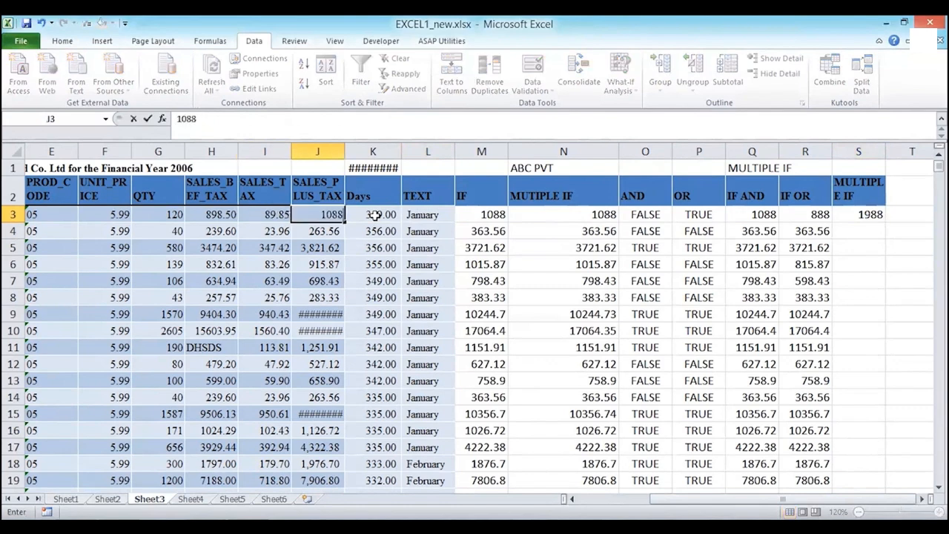
key(Return)
Set the QTY value in G3 to 160
key(Up)
key(Left)
key(Left)
key(Left)
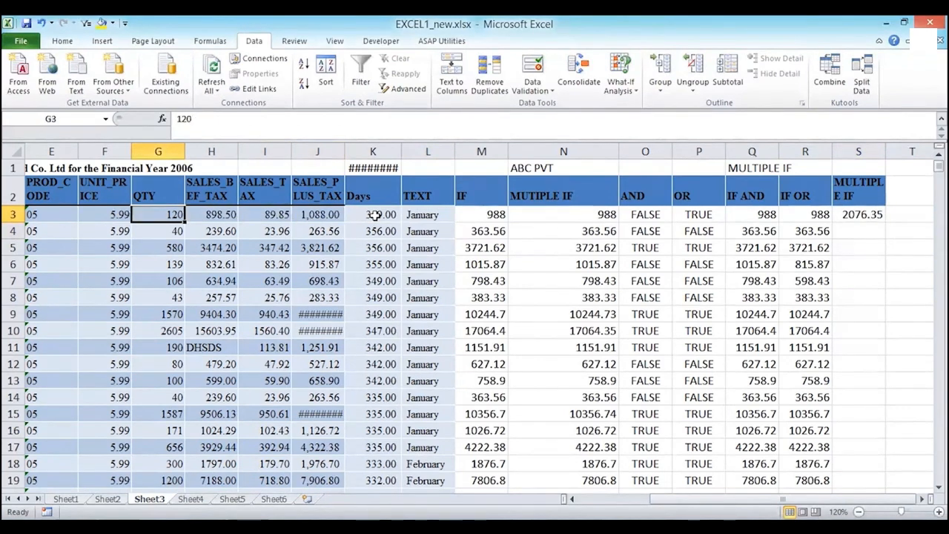
text(160)
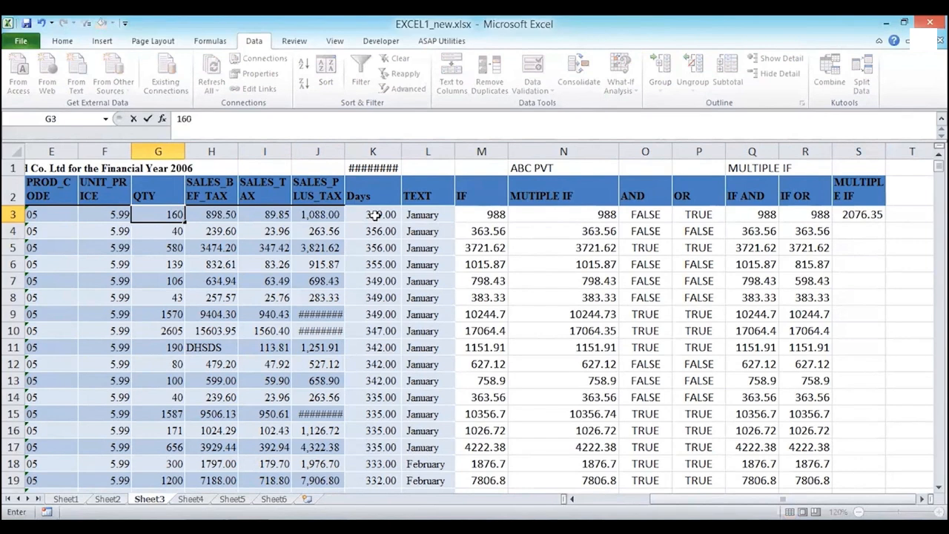
key(Return)
Check the sum of H3:J3 against the MULTIPLE IF result in row 3
key(Up)
key(Right)
key(Right)
key(Right)
key(Right)
key(Right)
key(Left)
key(Left)
key(Left)
drag(214, 214, 319, 214)
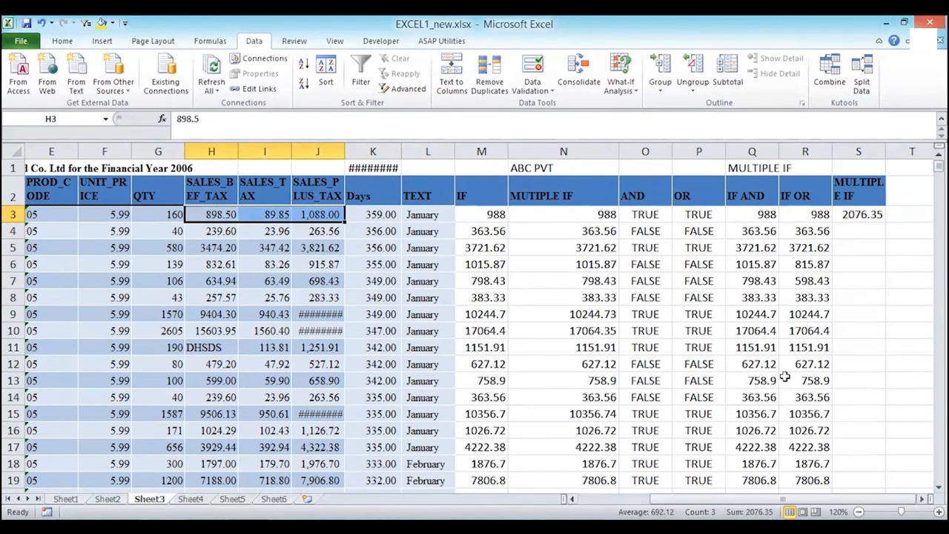
Fill the S3 formula down the MULTIPLE IF column
click(847, 214)
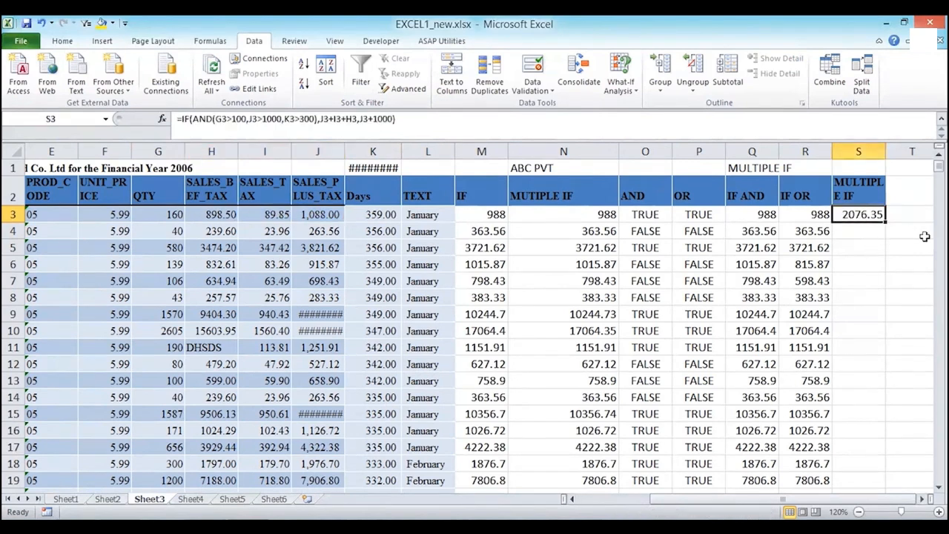
double_click(885, 222)
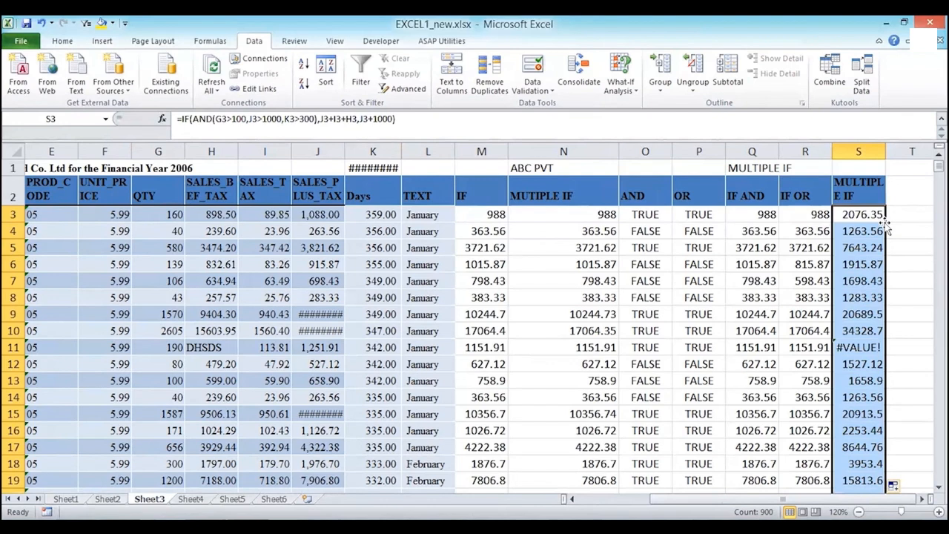
key(Up)
key(Right)
key(Down)
key(Left)
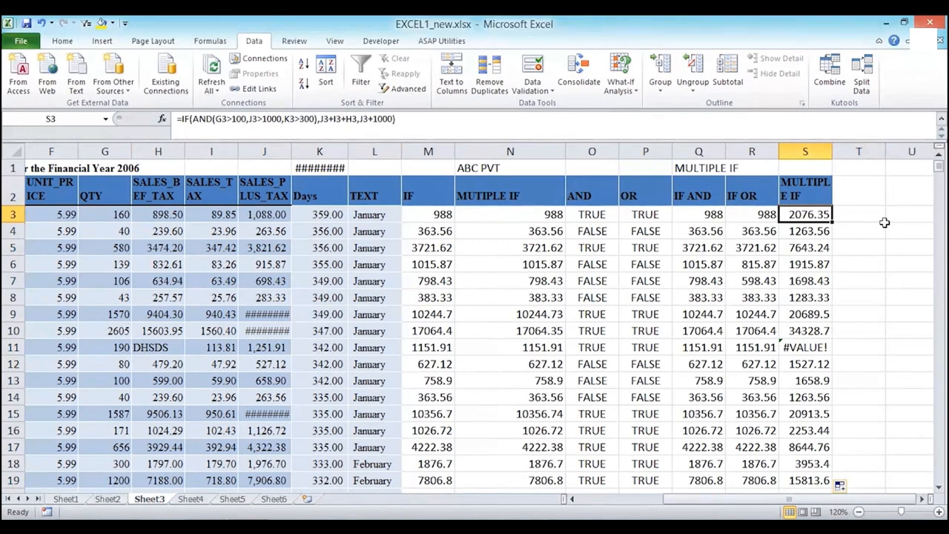
Extend the column header in S2 to read MULTIPLE IF(THREE IF Condition)_and
key(Up)
key(super+c)
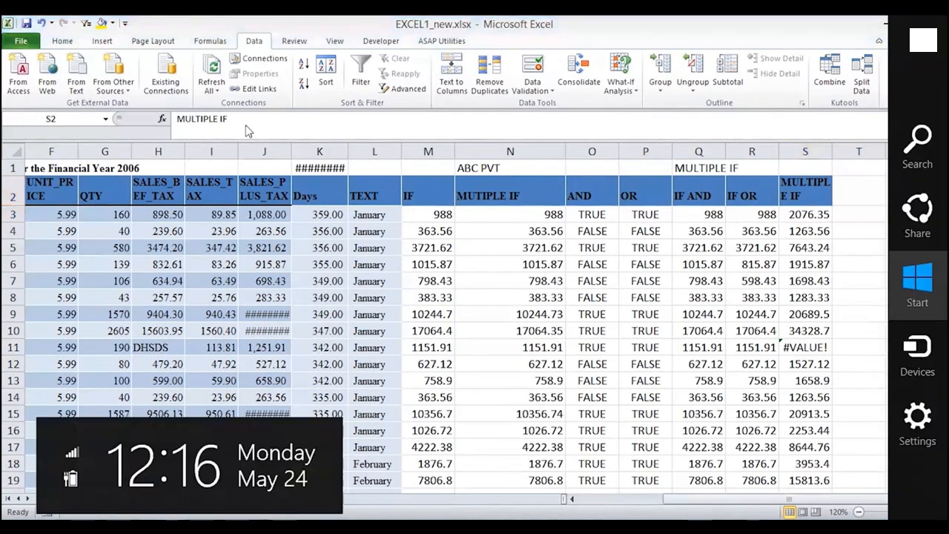
click(247, 121)
text((THREE IF)
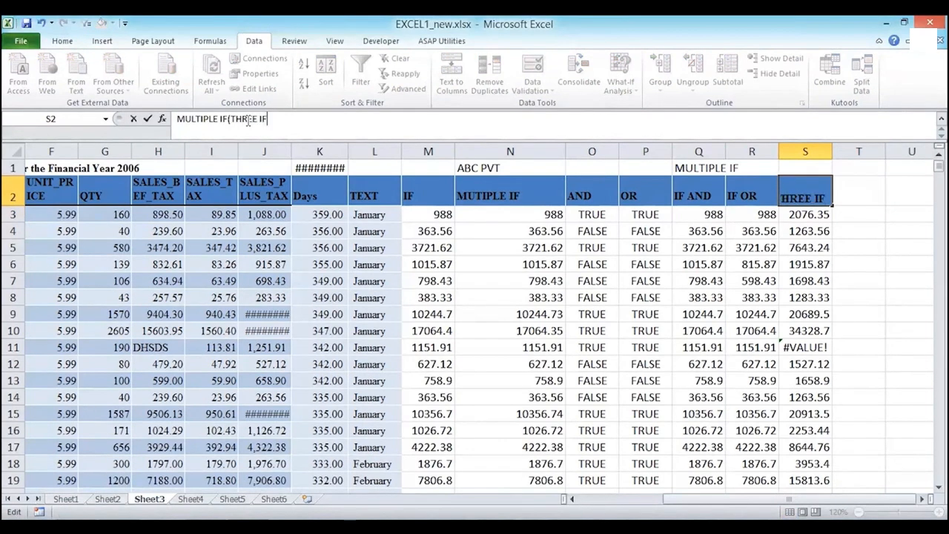
text(cOND)
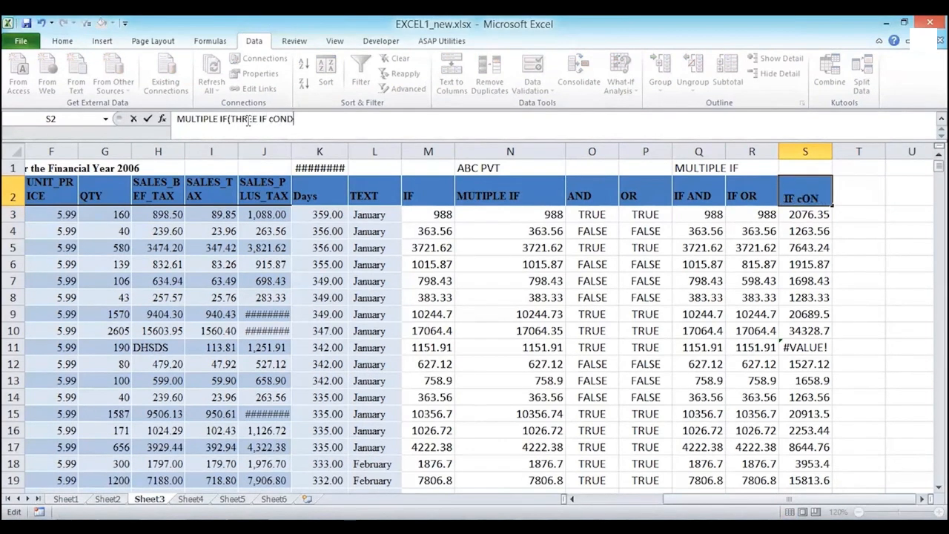
text(ITION))
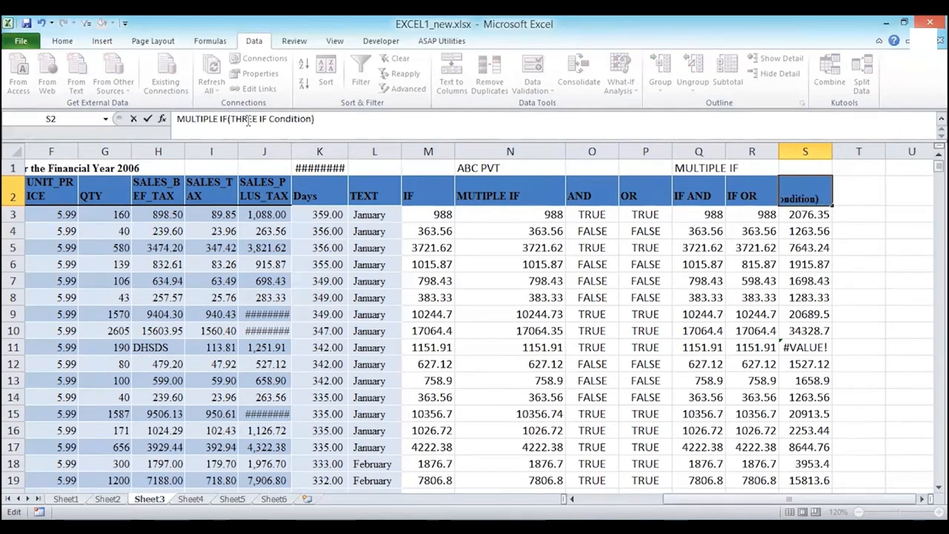
text(_and)
key(Return)
Copy the S2 header to T2 and change its ending so it reads MULTIPLE IF(THREE IF Condition)_or
key(Up)
key(Right)
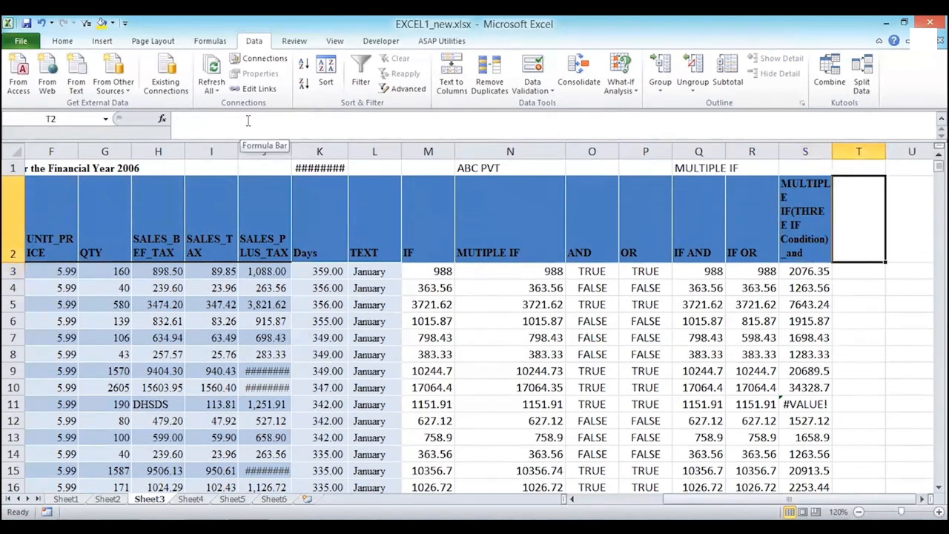
click(794, 197)
key(ctrl+c)
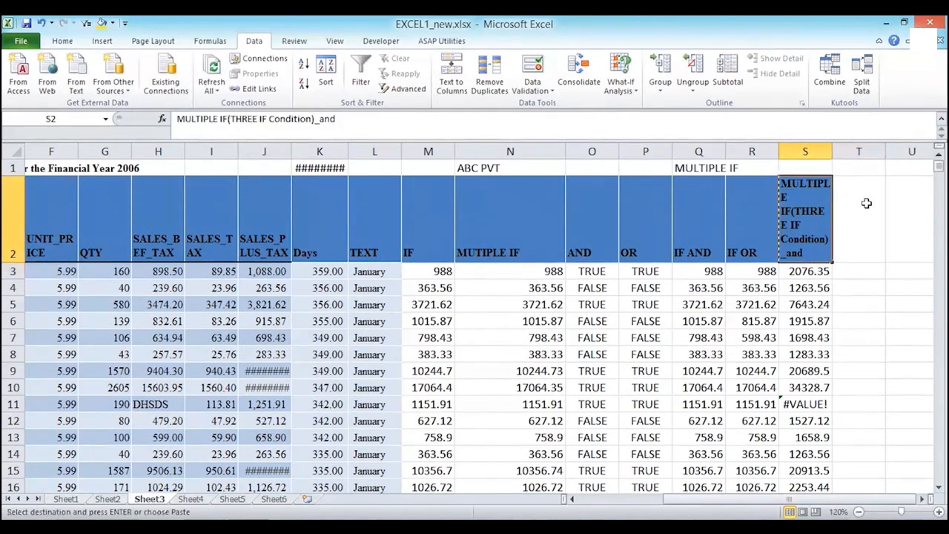
click(857, 211)
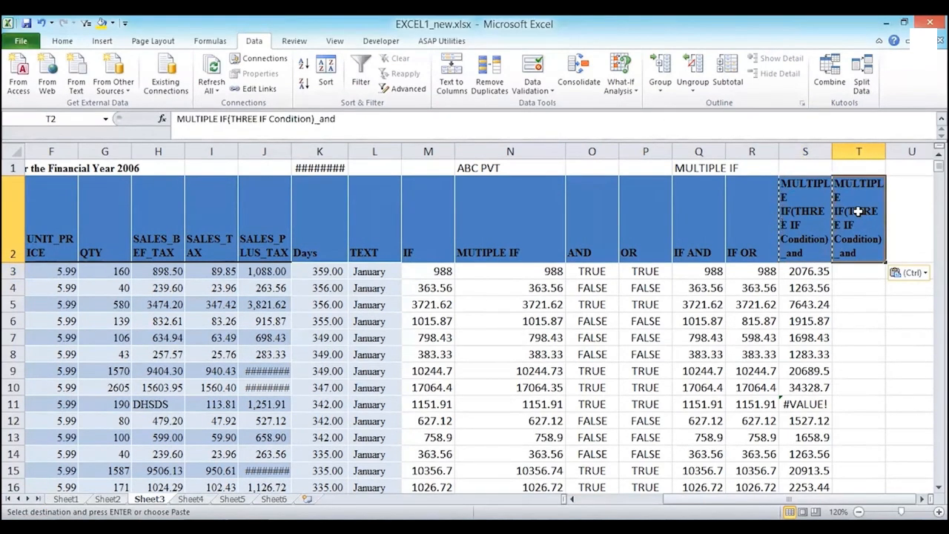
key(Escape)
click(340, 118)
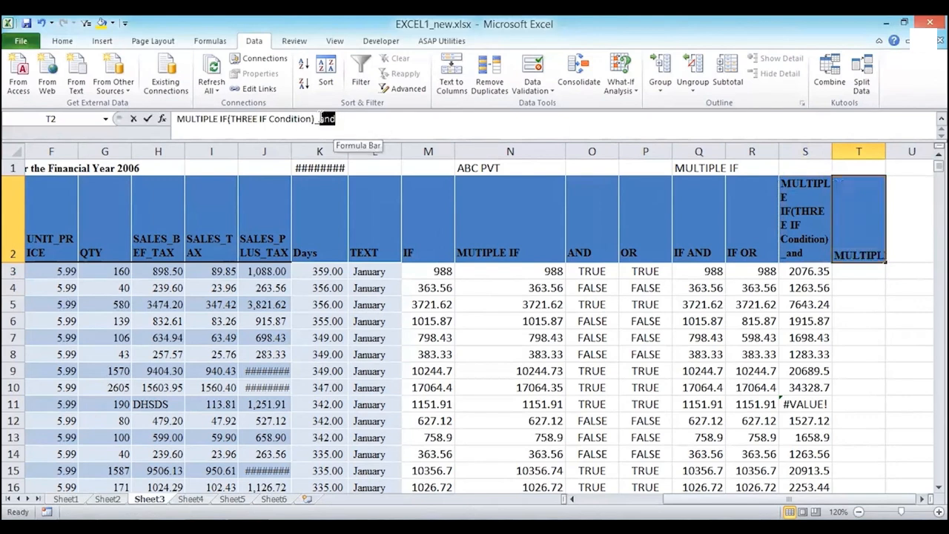
double_click(327, 119)
text(or)
key(Return)
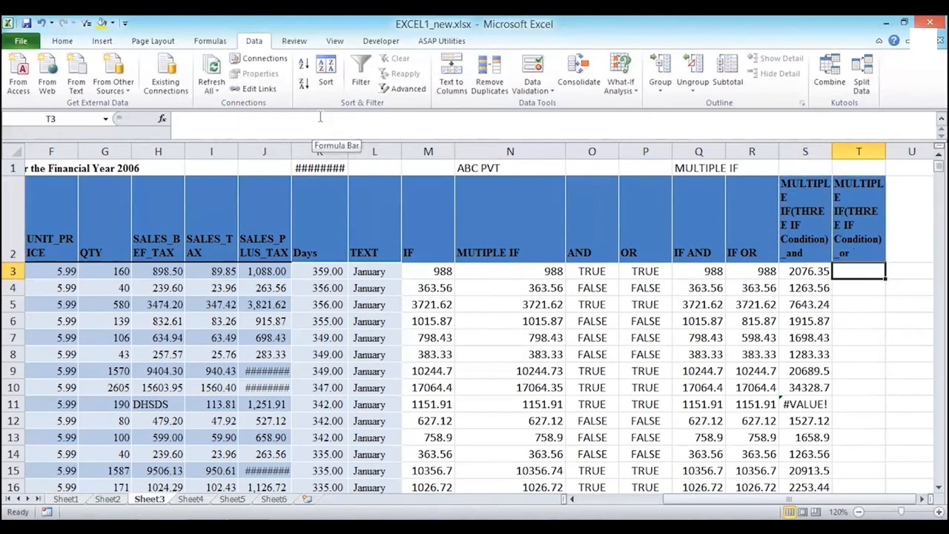
In T3, begin an IF formula with an OR test of J3>1000, G3>150 and K3>300
text(=if()
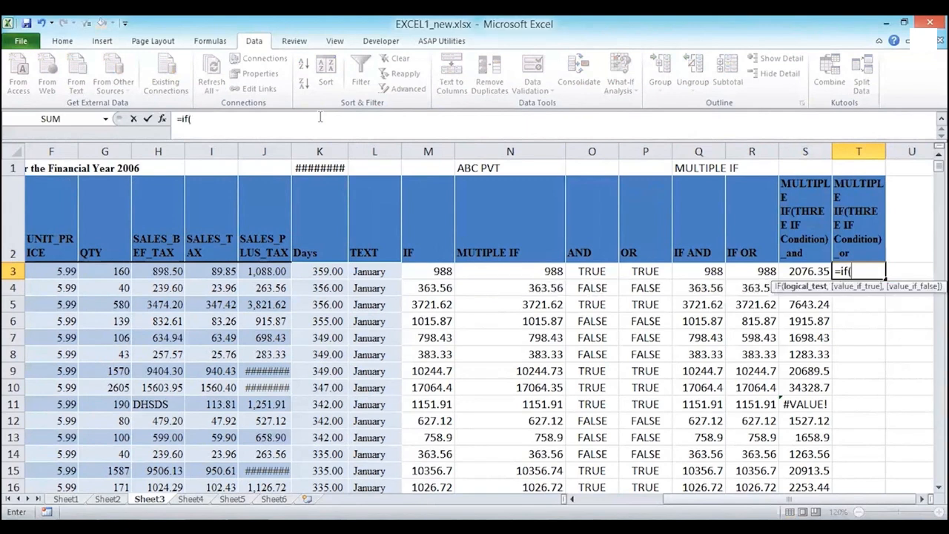
text(or()
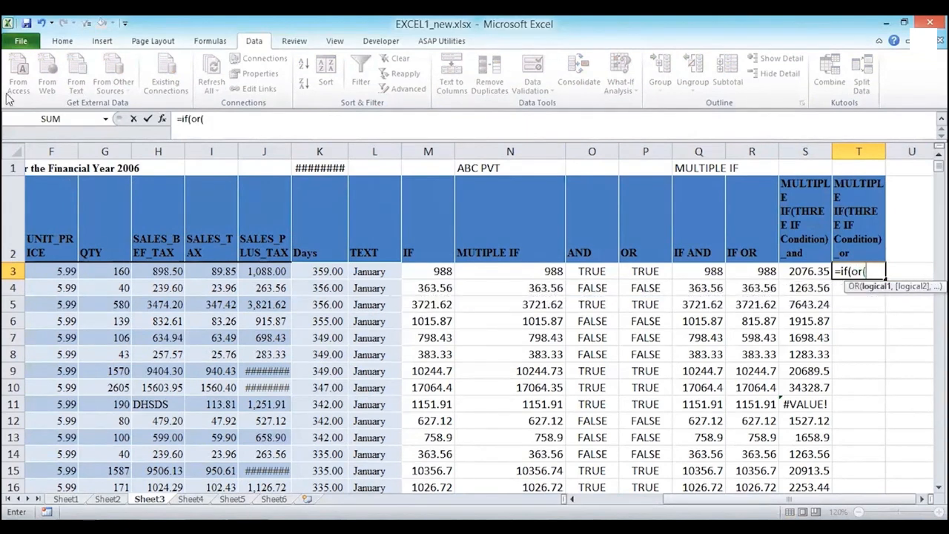
click(259, 272)
text(>1000)
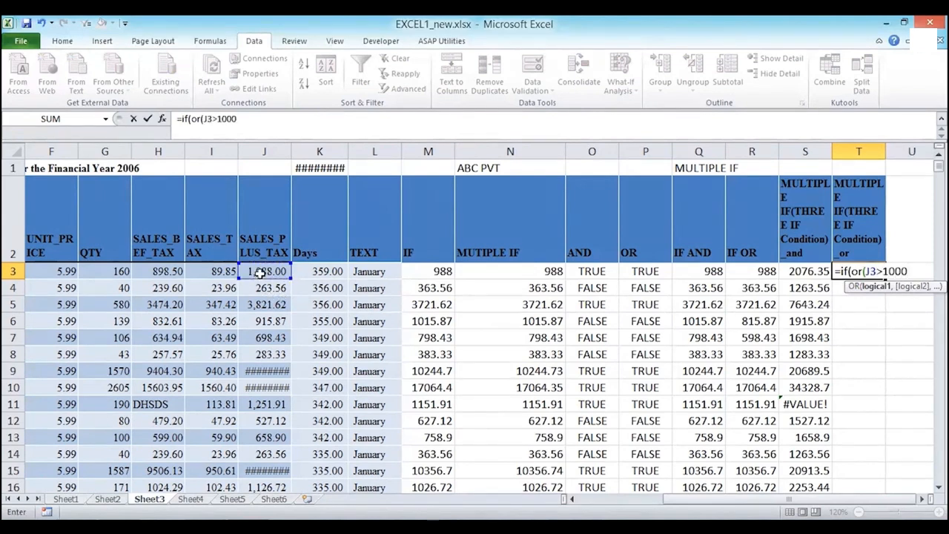
text(,)
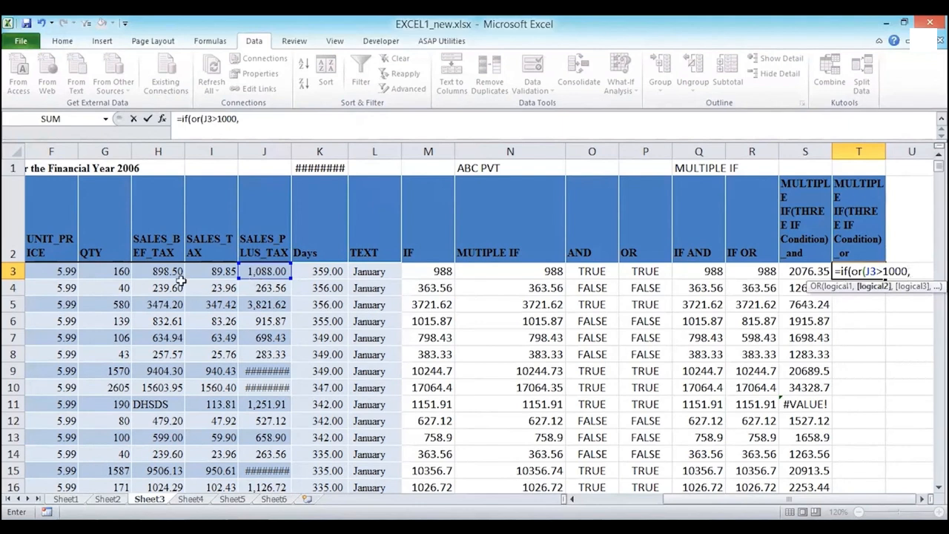
click(121, 271)
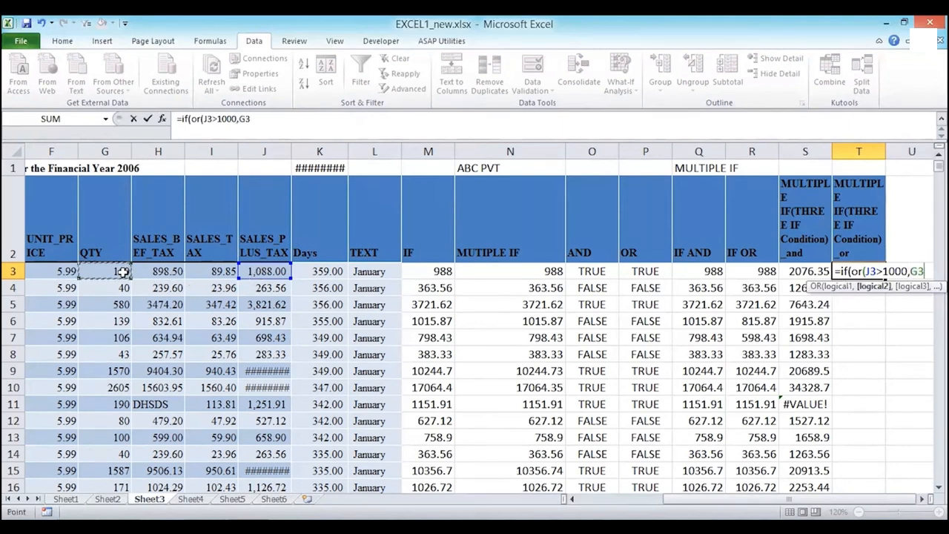
text(>150,)
click(332, 271)
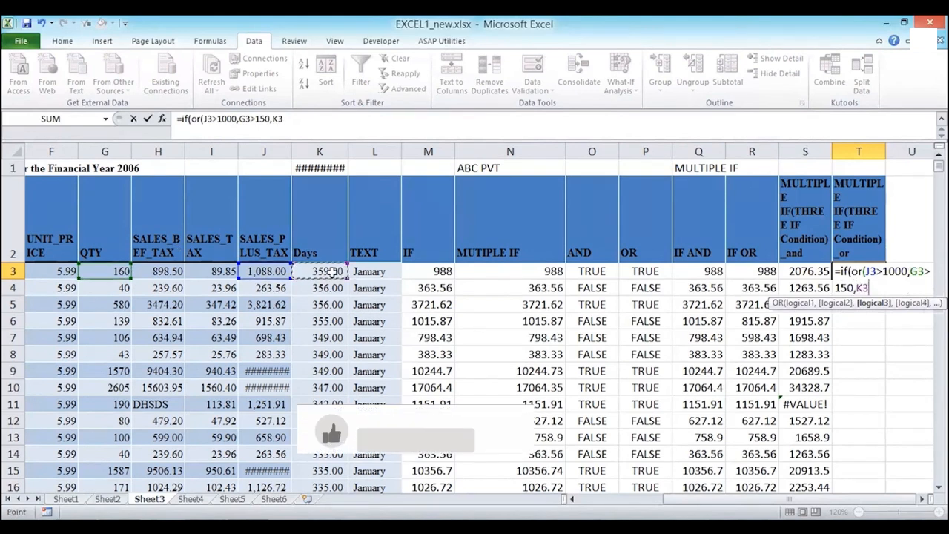
text(>)
text(300)
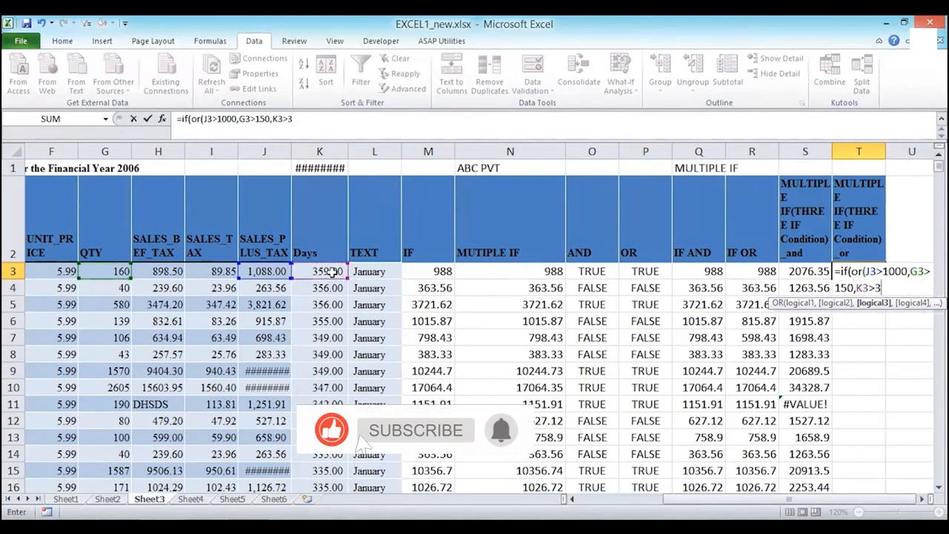
text(),)
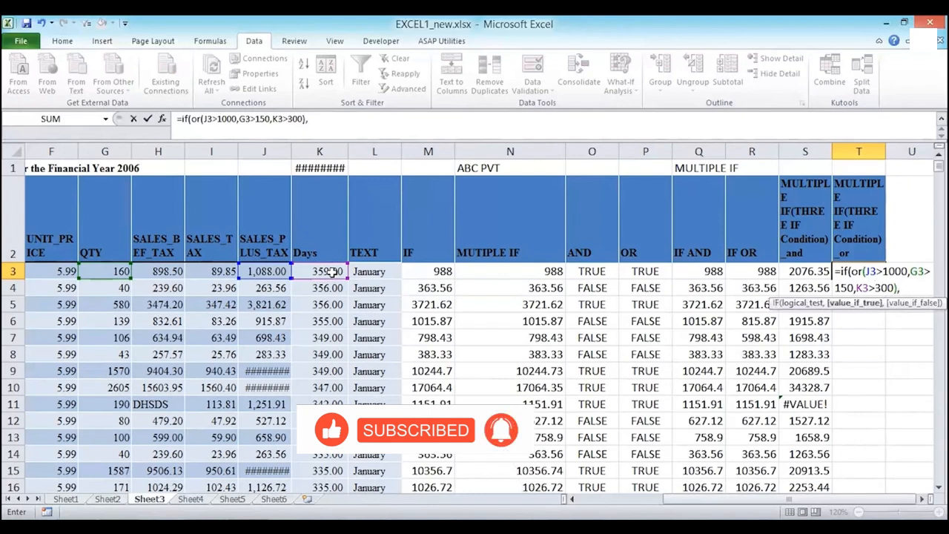
Complete the T3 formula with H3+I3+J3 if true and J3+1000 if false, and fill it down column T
click(161, 270)
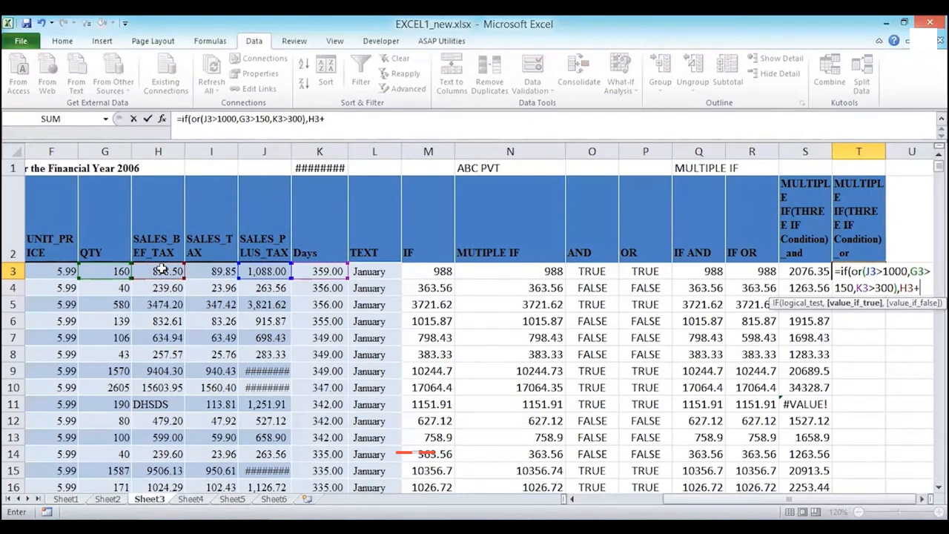
text(+)
click(214, 270)
text(+)
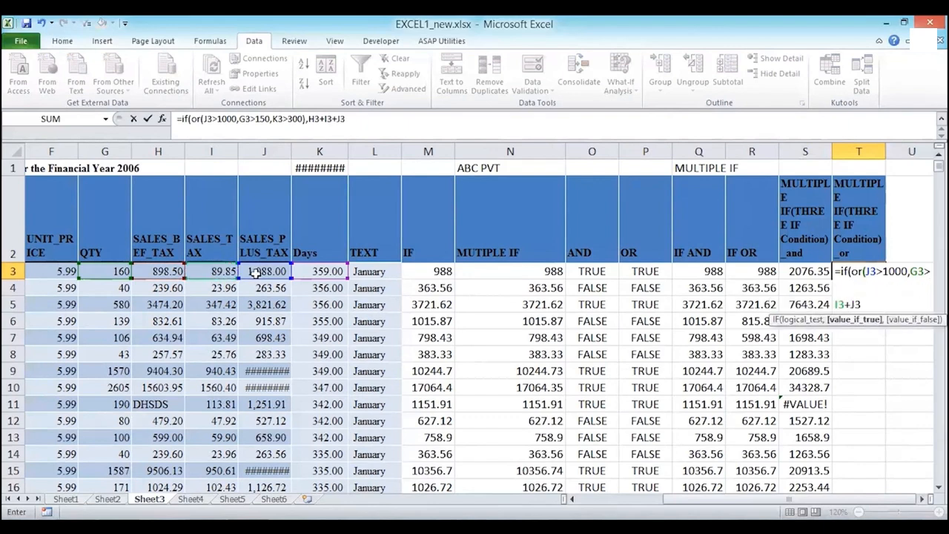
click(254, 272)
text(,)
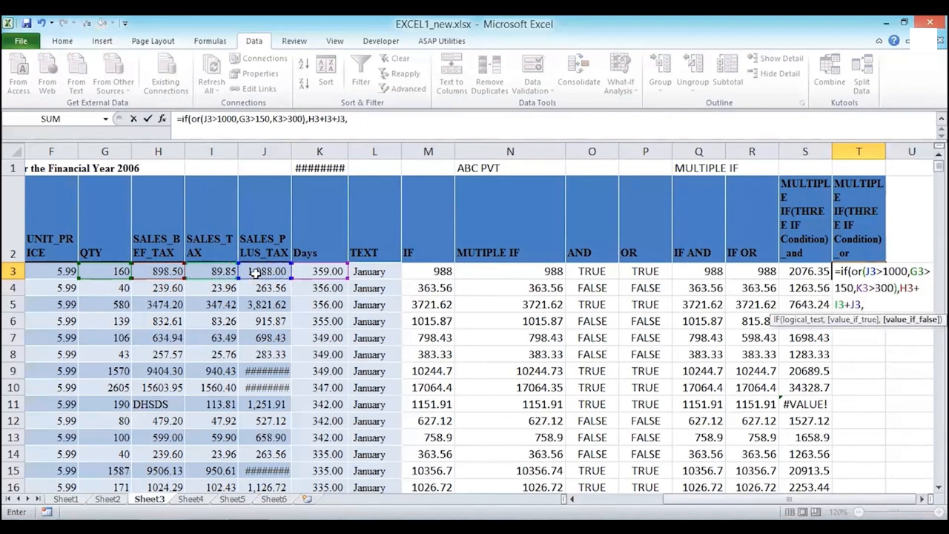
click(261, 271)
text(+1000))
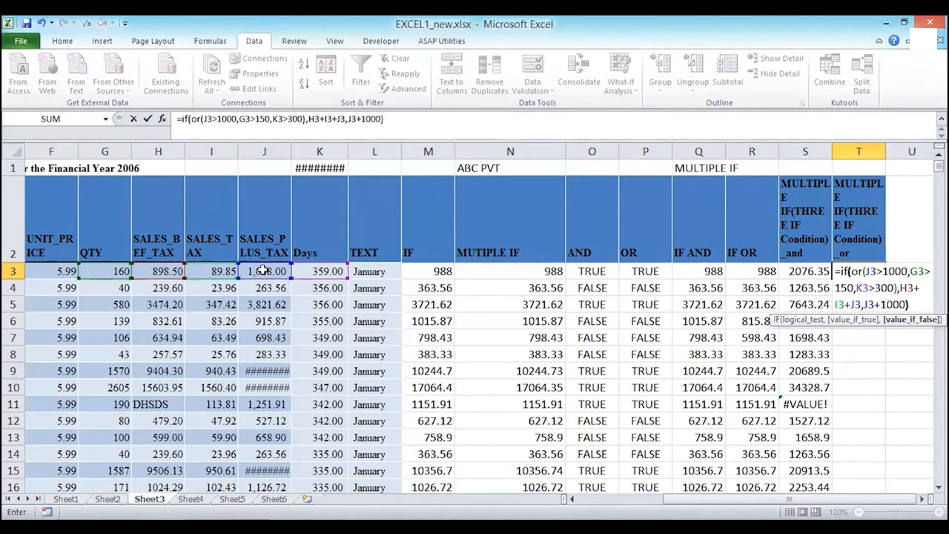
key(Return)
key(Up)
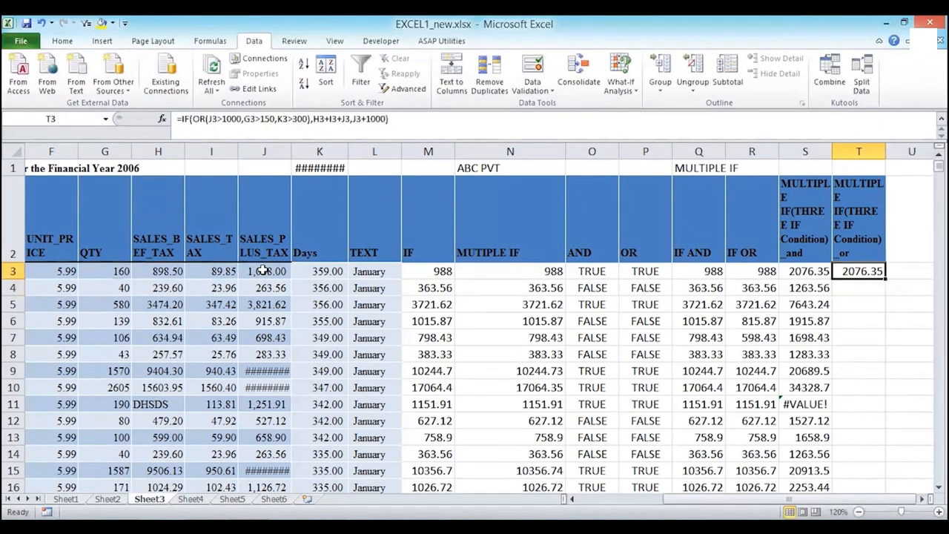
double_click(885, 279)
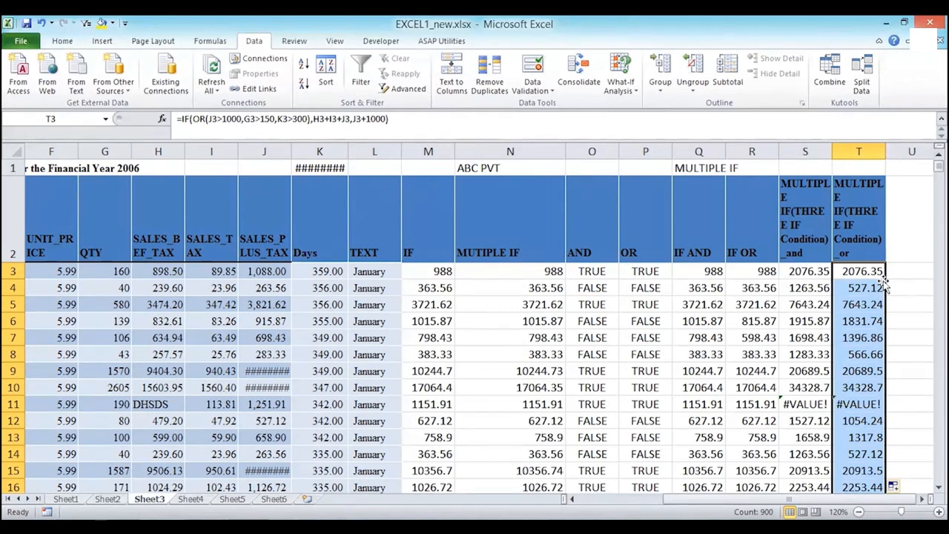
Replace the text entry in the SALES_BEF_TAX cell H11 with 1500
click(805, 405)
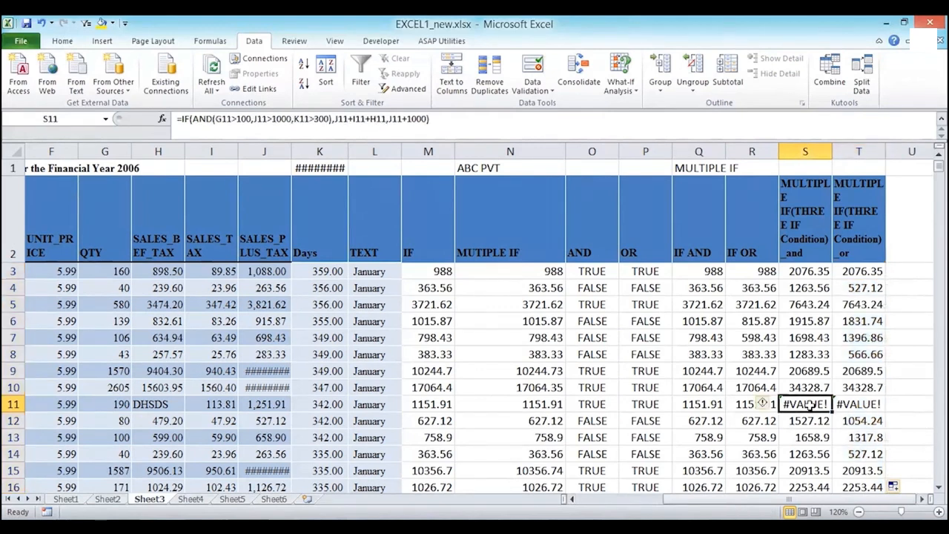
key(Left)
key(Left)
key(Left)
key(Left)
key(Left)
key(Left)
key(Left)
key(Left)
key(Left)
key(Left)
key(Left)
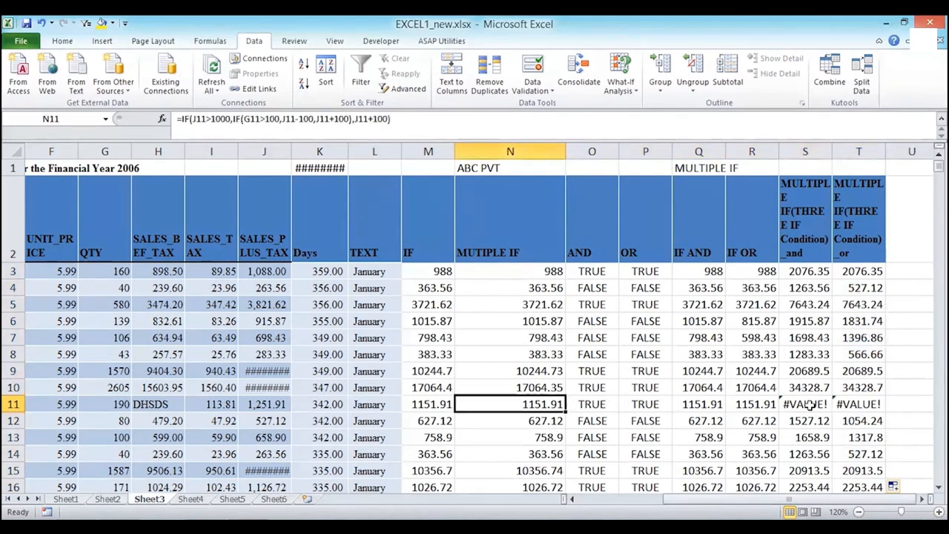
text(1500)
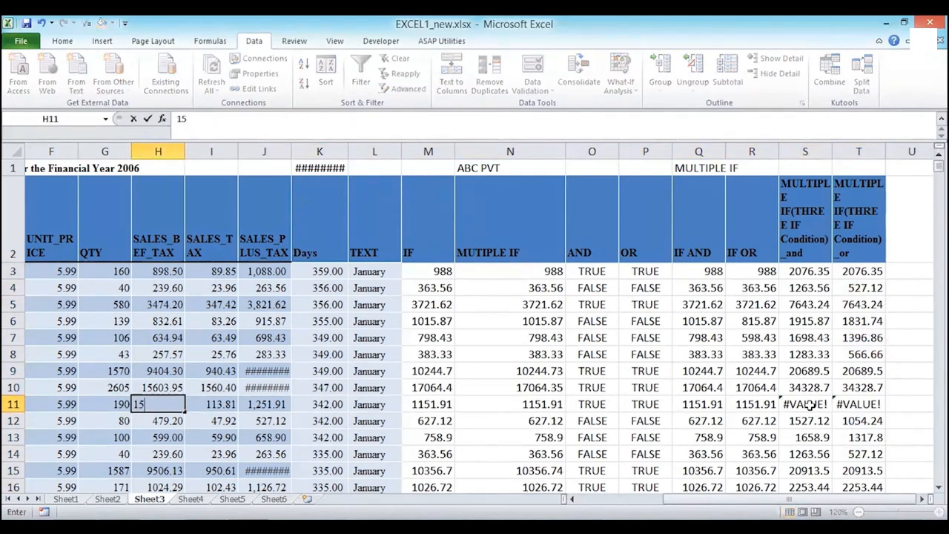
key(Return)
Look through the rows below to examine the filled AND and OR results in columns S and T
key(Down)
key(Down)
key(Down)
key(Down)
key(Down)
key(Down)
key(Down)
key(Down)
key(Down)
key(Down)
key(Down)
key(Down)
key(Down)
key(Down)
key(Down)
key(Down)
key(Down)
key(Down)
key(Down)
key(Down)
key(Down)
key(Down)
key(Down)
key(Down)
key(Down)
key(Down)
key(Down)
key(Down)
key(Down)
key(Down)
key(Down)
key(Down)
key(Down)
key(Down)
key(Down)
key(Down)
key(Down)
key(Down)
key(Down)
key(Down)
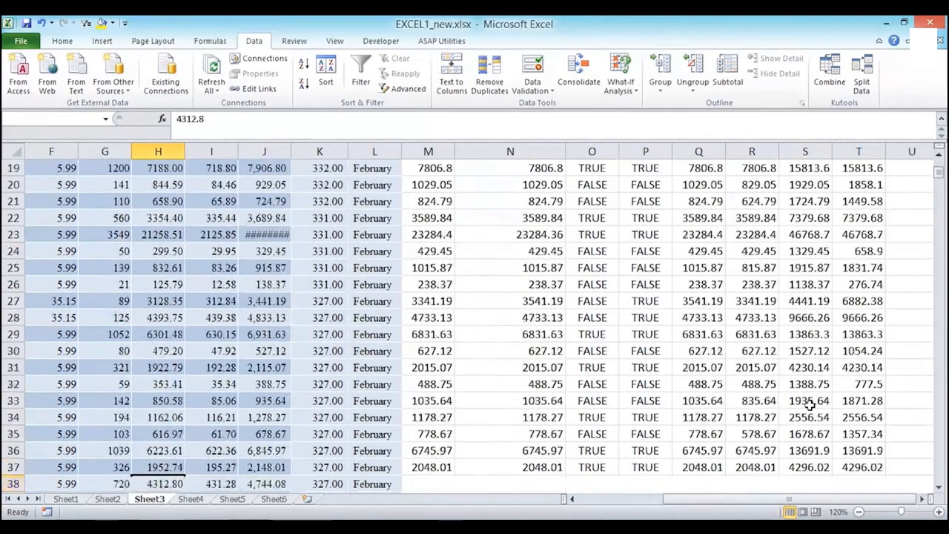
key(Up)
key(Up)
key(Up)
key(Up)
key(Up)
key(Up)
key(Up)
key(Up)
key(Up)
key(Up)
key(Up)
key(Up)
key(Up)
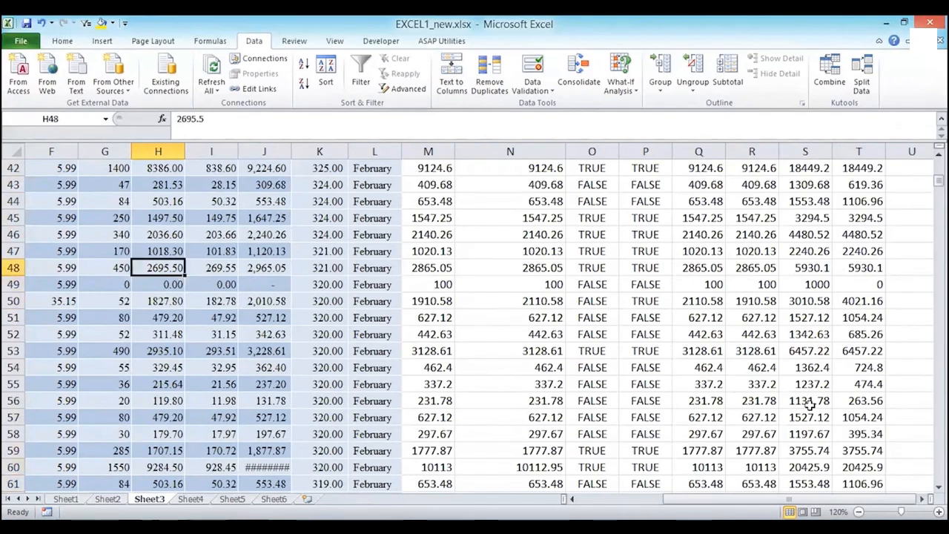
key(Up)
key(Up)
key(Up)
key(Up)
key(Up)
key(Up)
key(Up)
key(Up)
key(Up)
key(Up)
key(Up)
key(Up)
key(Up)
key(Up)
key(Up)
key(Up)
key(Up)
key(Up)
key(Up)
key(Up)
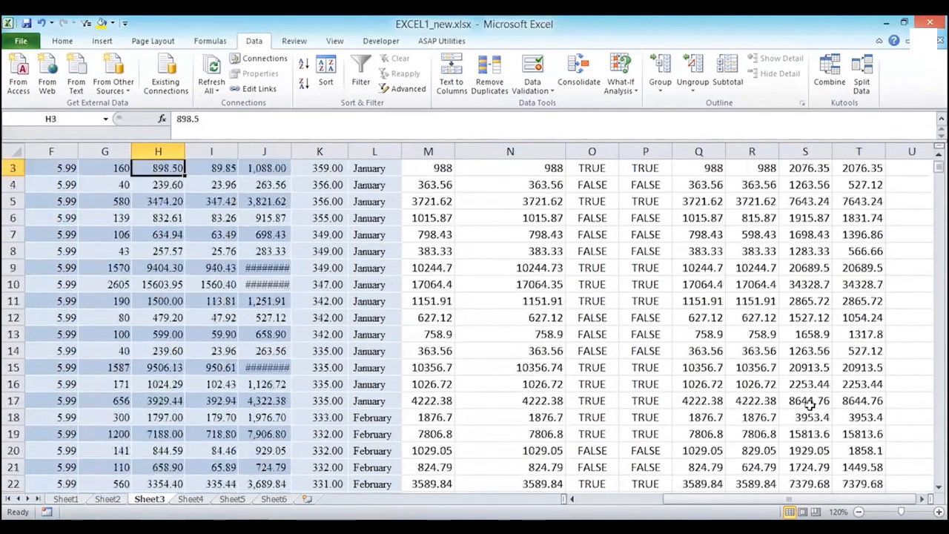
key(Up)
key(Up)
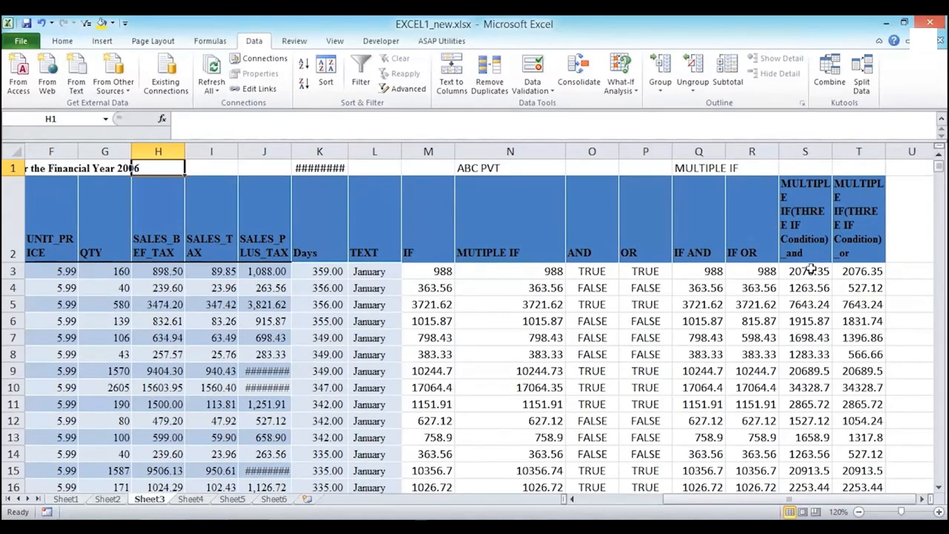
Open the IF with OR formula in T3 to inspect its conditions and cell references
click(864, 272)
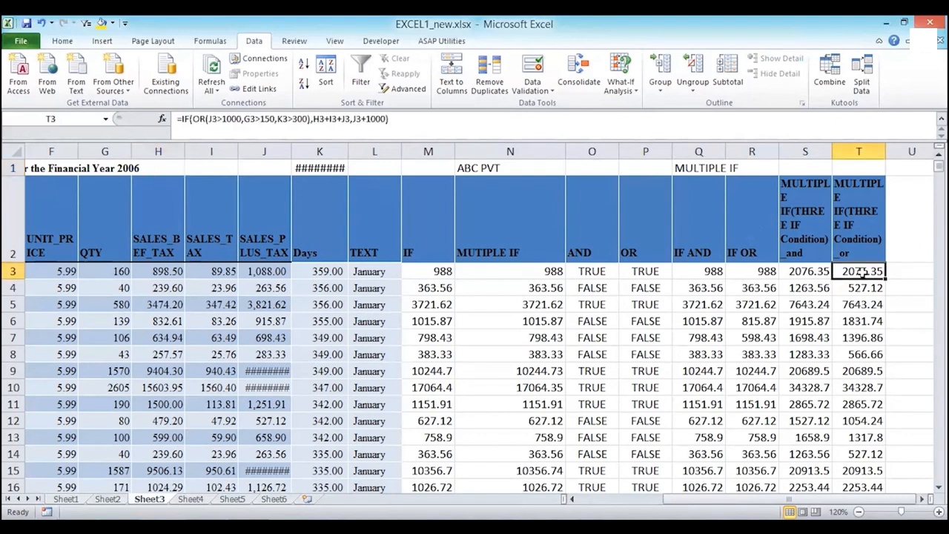
double_click(863, 272)
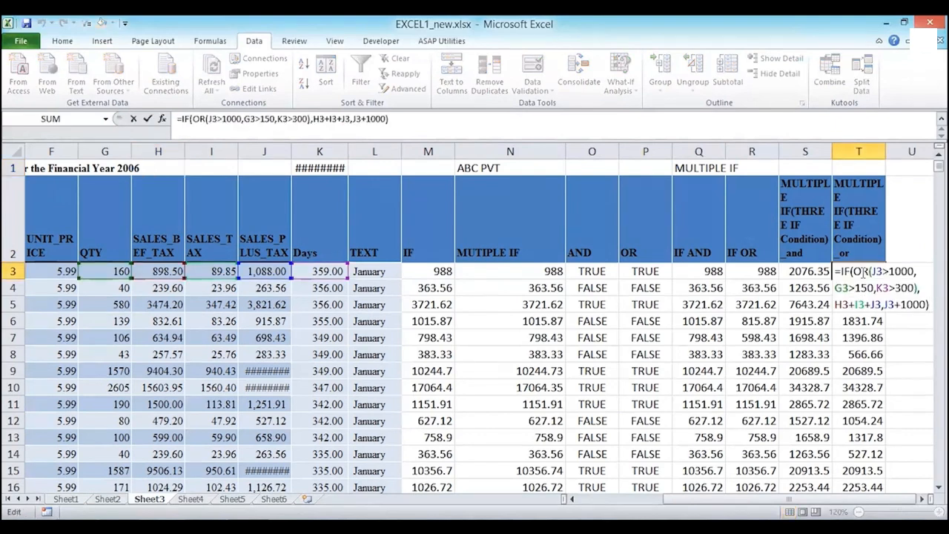